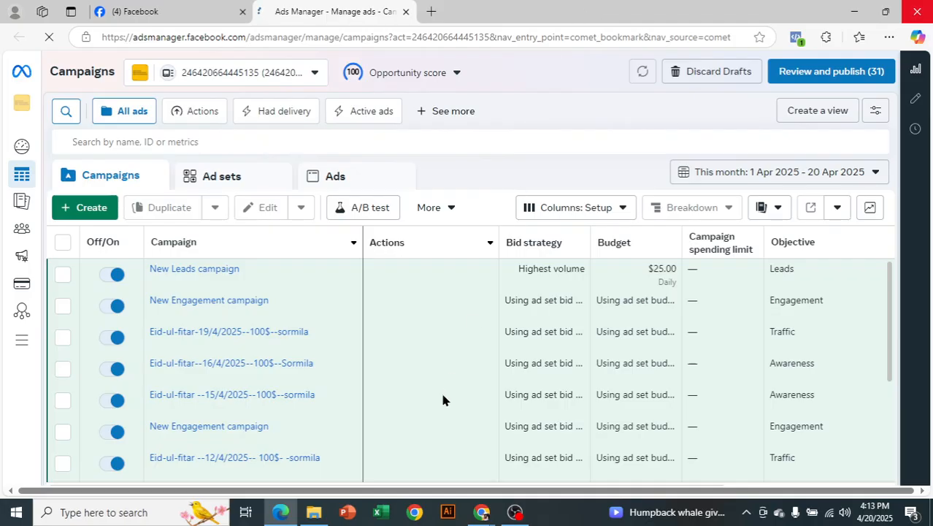
Switch from the Edge Ads Manager window to the Chrome Google Meet call.
{"action": "mouse_move", "coordinate": [480, 514]}
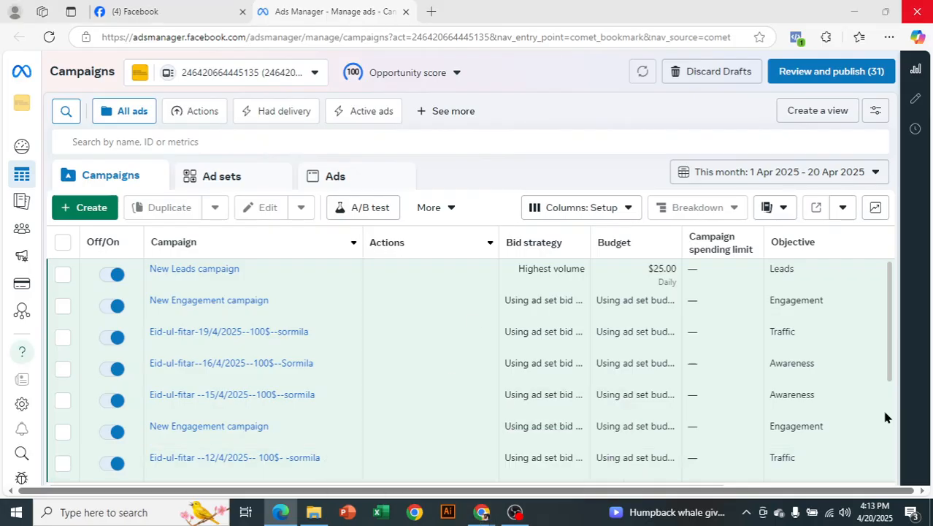
{"action": "key", "text": "alt+Tab"}
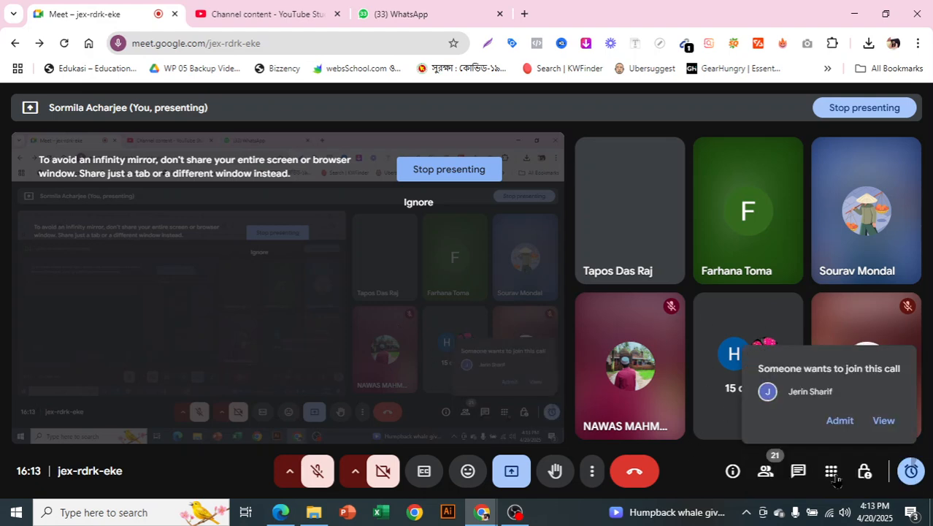
Admit both waiting participants into the Meet call, then go back to Ads Manager.
{"action": "left_click", "coordinate": [885, 419]}
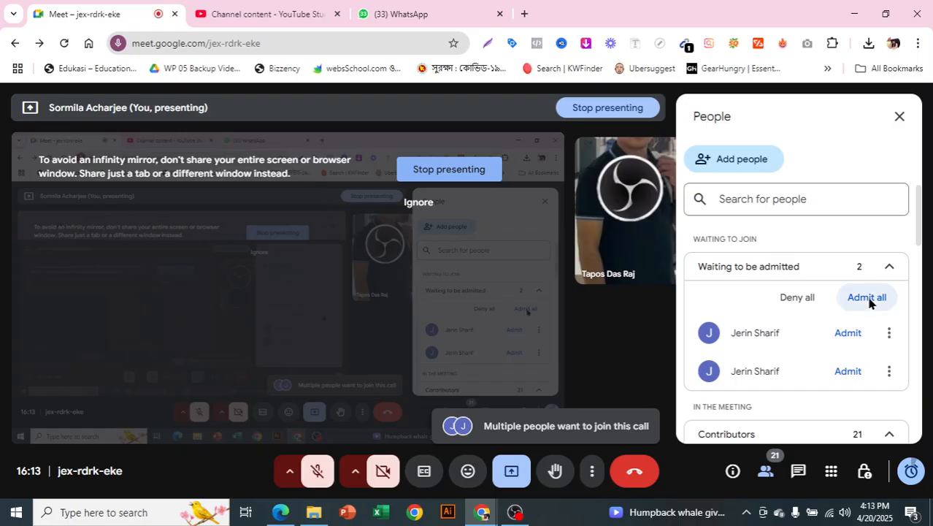
{"action": "left_click", "coordinate": [868, 299]}
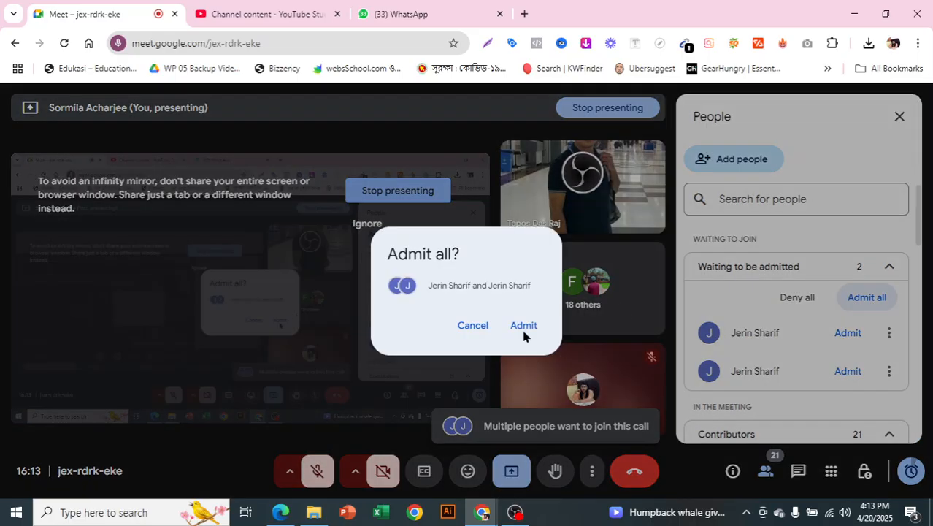
{"action": "left_click", "coordinate": [522, 331]}
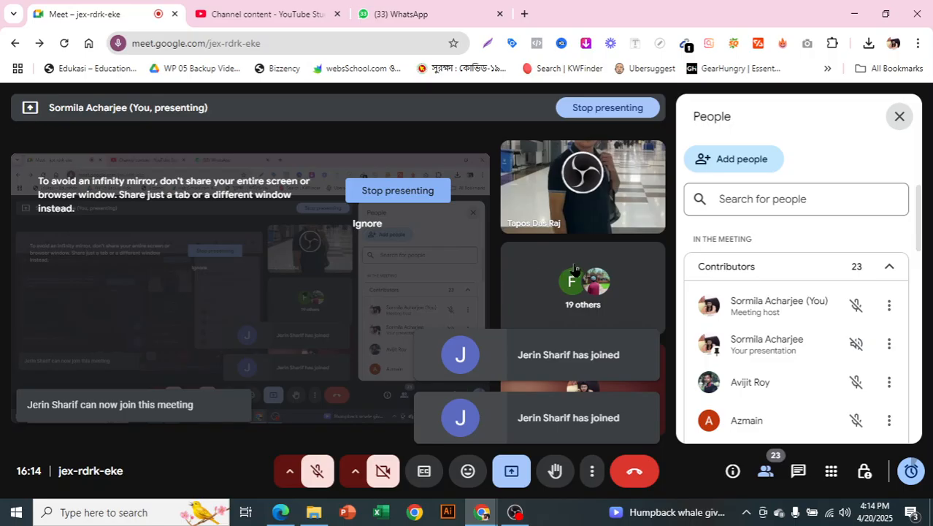
{"action": "left_click", "coordinate": [905, 108]}
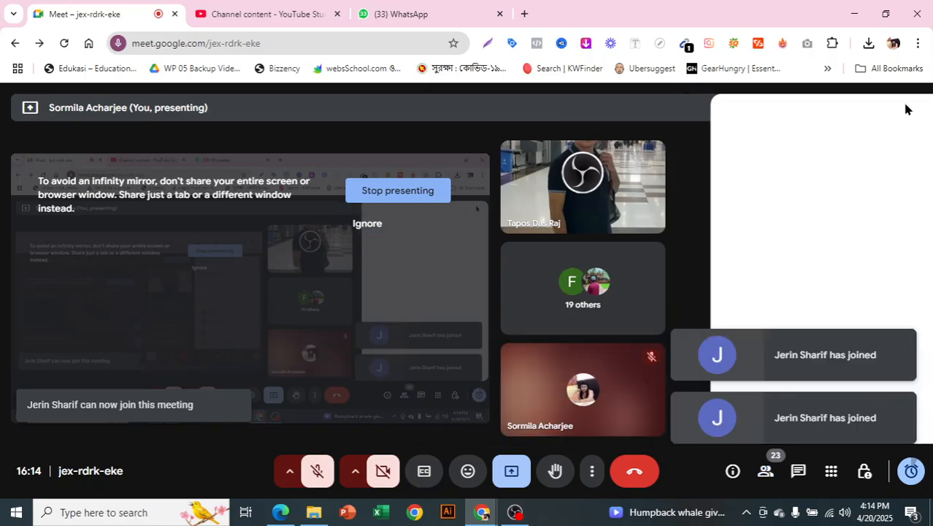
{"action": "left_click", "coordinate": [280, 512]}
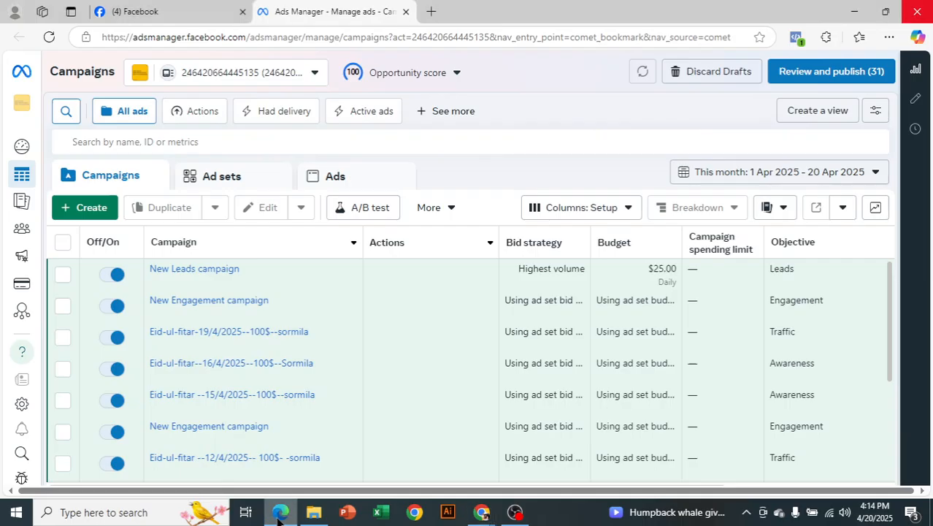
Start a new campaign from the Campaigns toolbar's + Create button.
{"action": "left_click", "coordinate": [77, 213]}
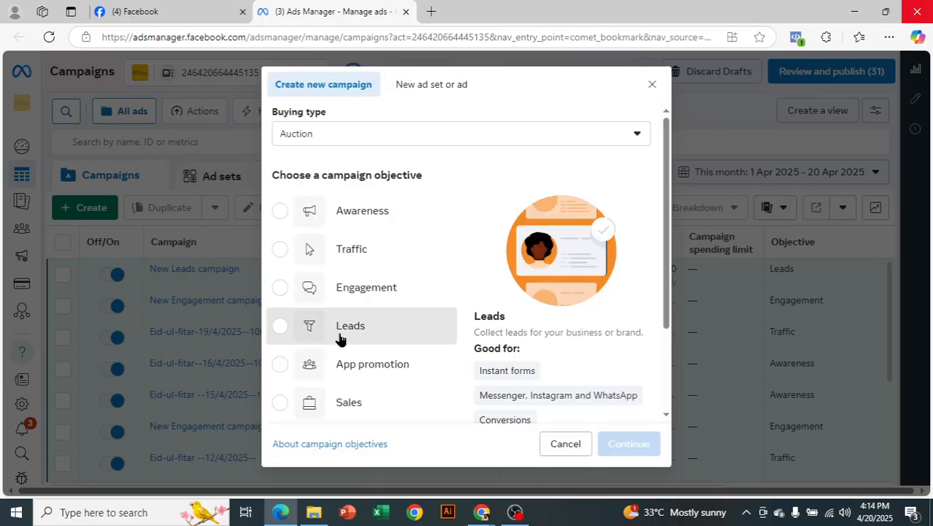
Create a draft campaign with the Leads objective.
{"action": "left_click", "coordinate": [340, 339]}
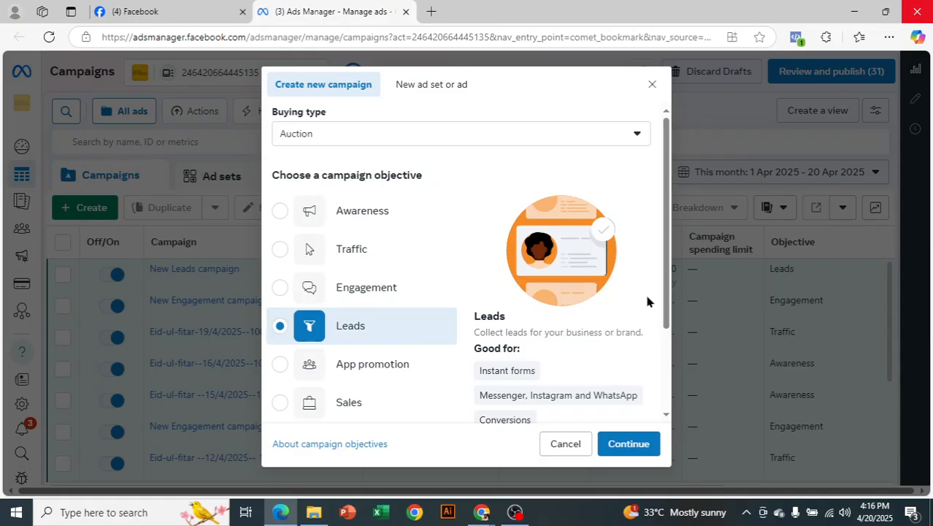
{"action": "scroll", "coordinate": [649, 298], "scroll_direction": "down", "scroll_amount": 1}
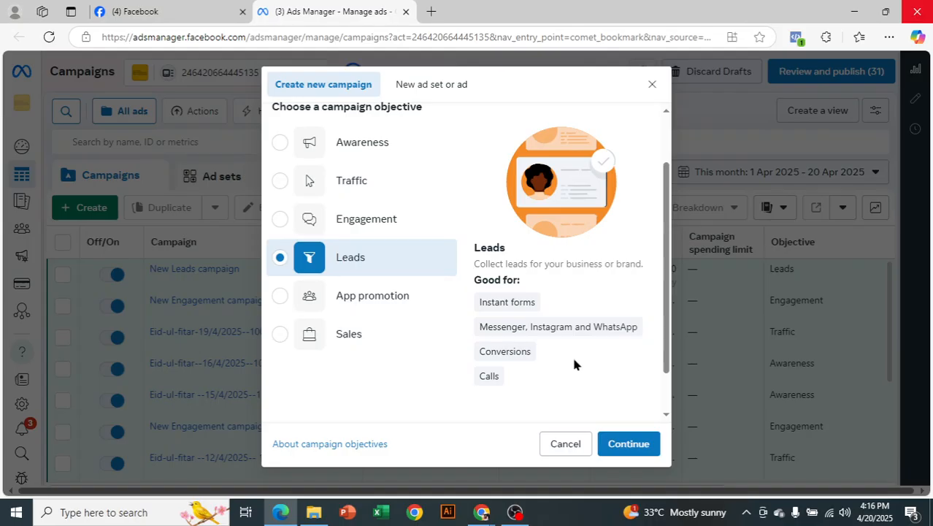
{"action": "left_click", "coordinate": [623, 445]}
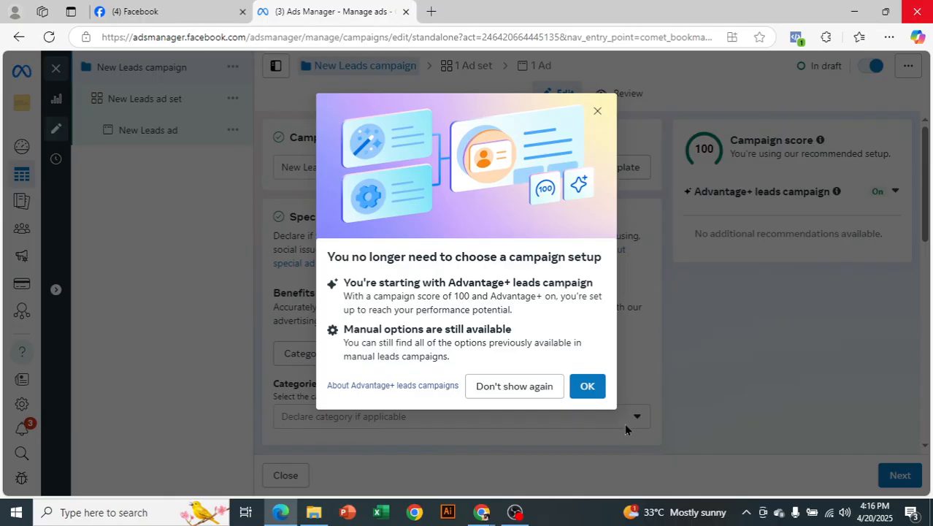
Dismiss the Advantage+ leads notice and review the campaign name and details.
{"action": "left_click", "coordinate": [588, 387]}
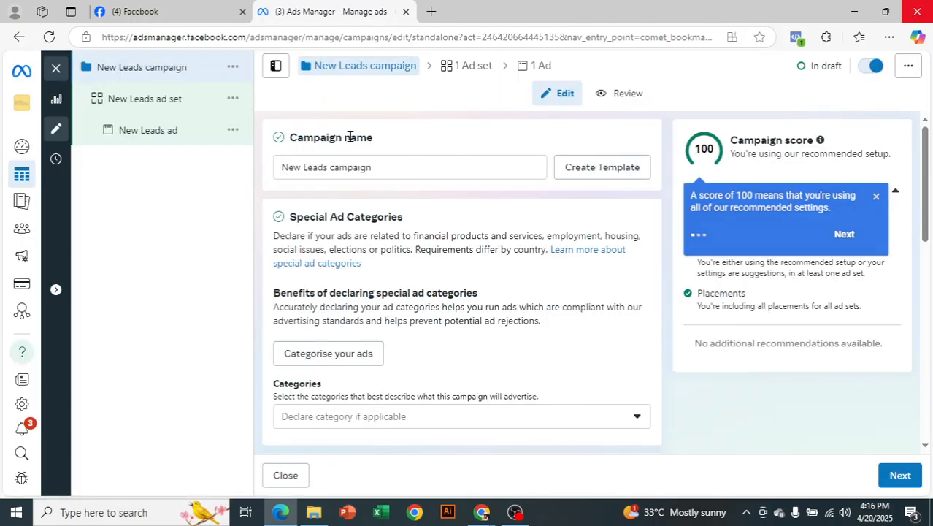
{"action": "left_click", "coordinate": [373, 170]}
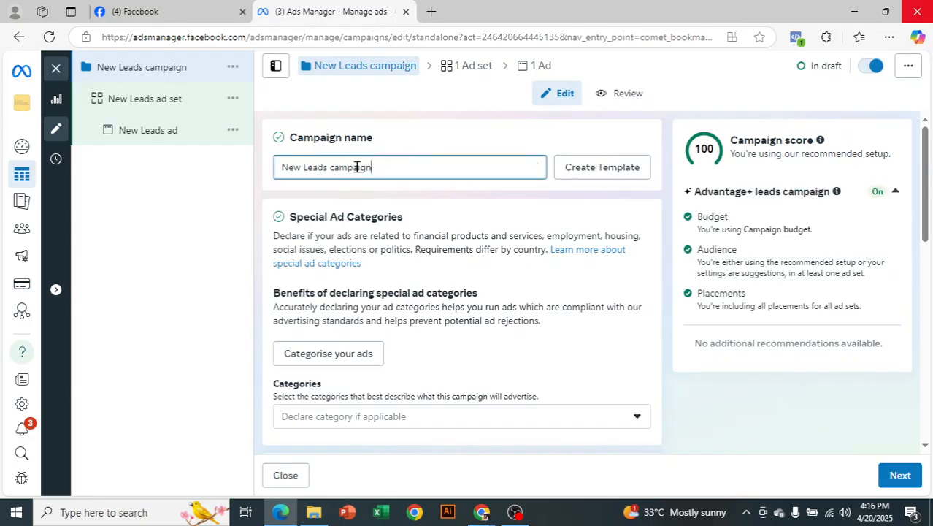
{"action": "scroll", "coordinate": [401, 186], "scroll_direction": "down", "scroll_amount": 3}
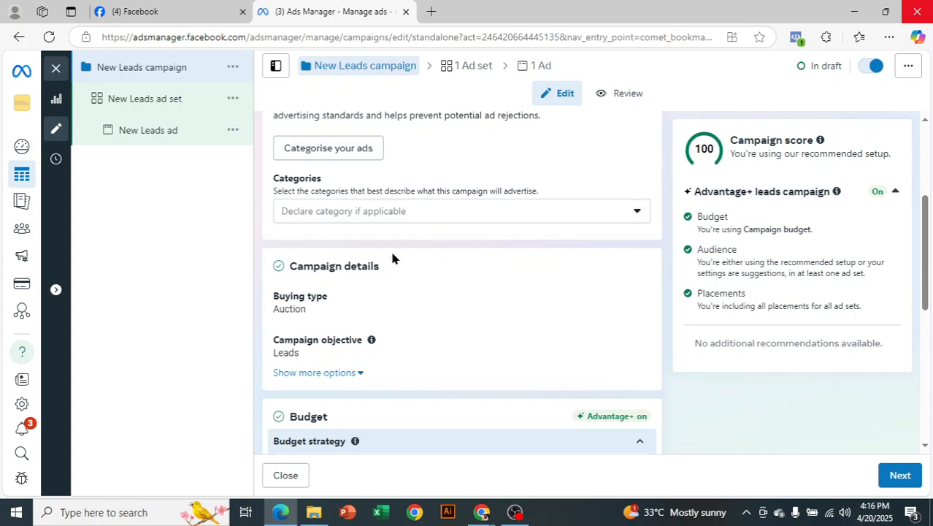
Close the draft unpublished, clear the Ad sets and Ads selection chips, and start another campaign.
{"action": "left_click", "coordinate": [55, 69]}
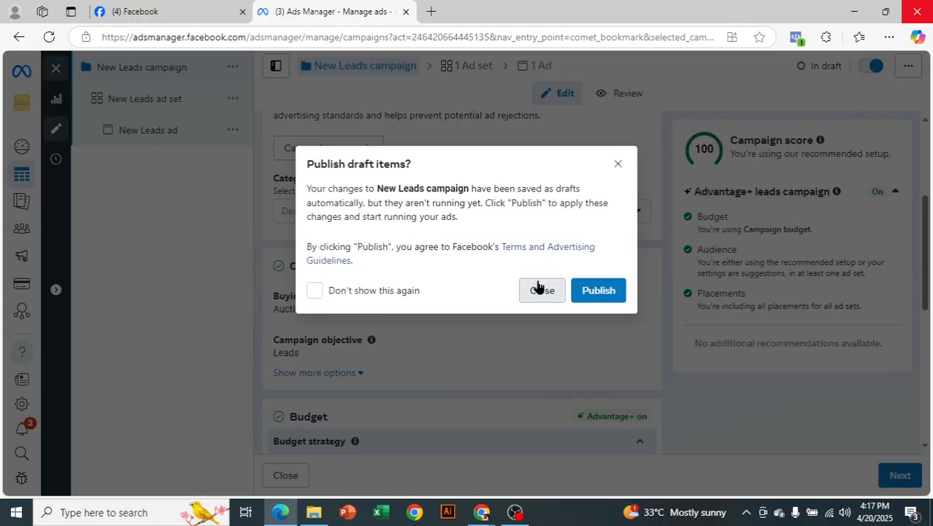
{"action": "left_click", "coordinate": [540, 290]}
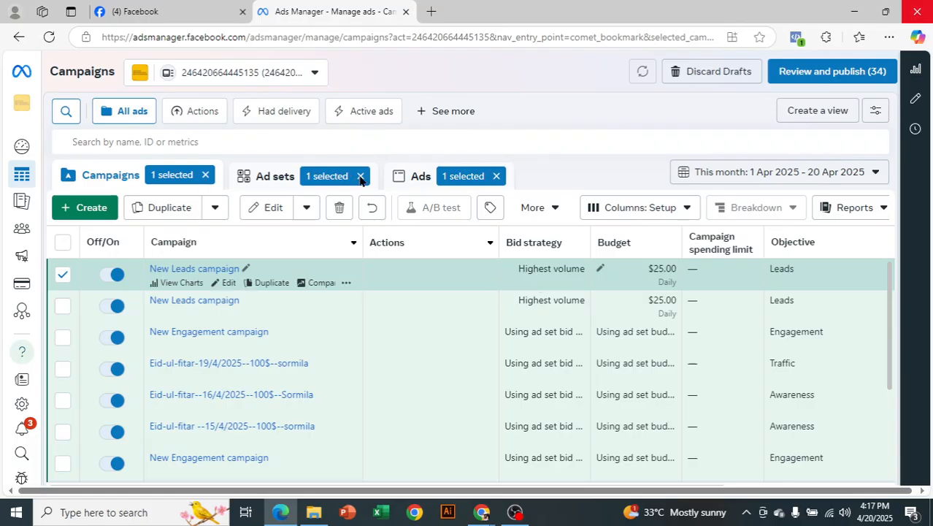
{"action": "left_click", "coordinate": [405, 178]}
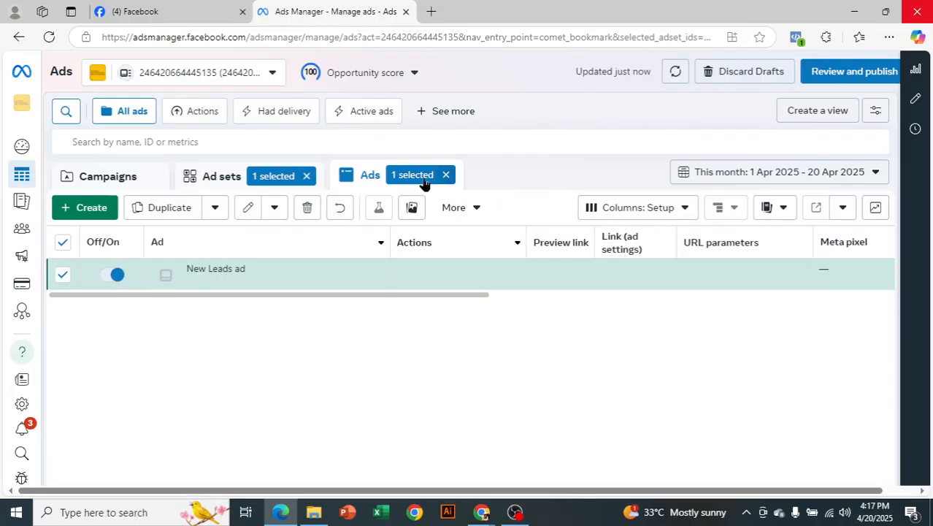
{"action": "left_click", "coordinate": [307, 177]}
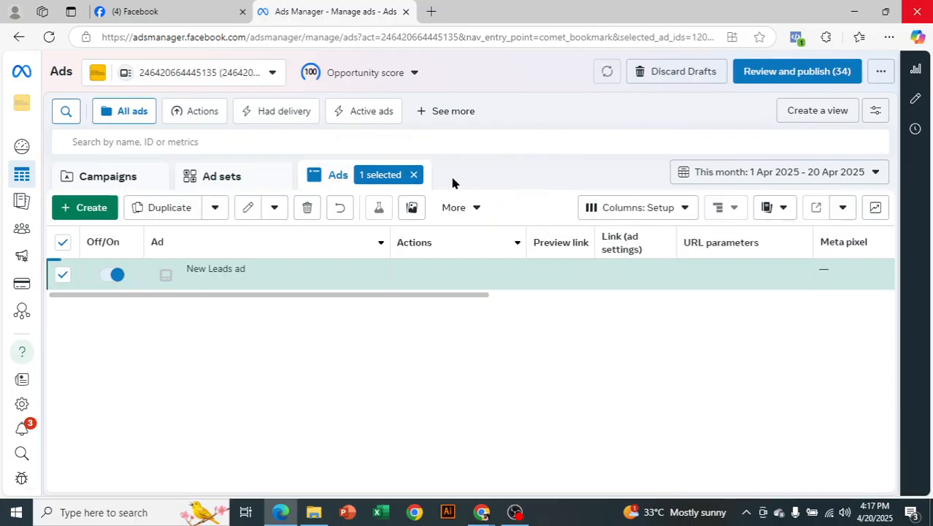
{"action": "left_click", "coordinate": [105, 186]}
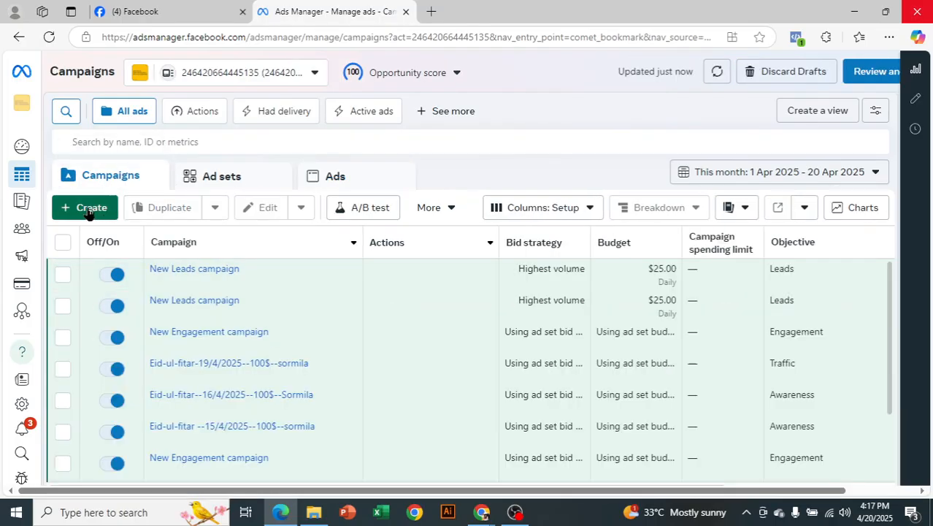
{"action": "left_click", "coordinate": [111, 211]}
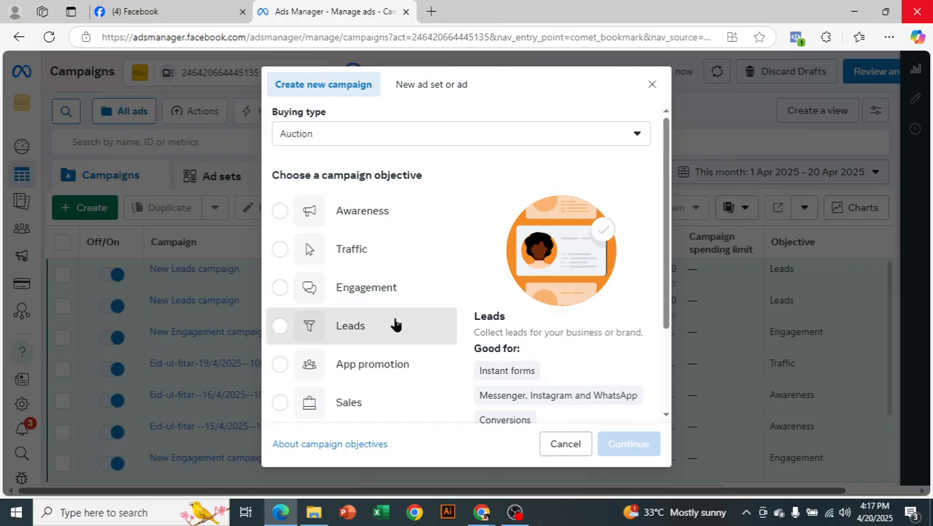
Create another New Leads campaign draft using the Leads objective.
{"action": "left_click", "coordinate": [398, 325]}
{"action": "scroll", "coordinate": [633, 373], "scroll_direction": "down", "scroll_amount": 2}
{"action": "left_click", "coordinate": [629, 442]}
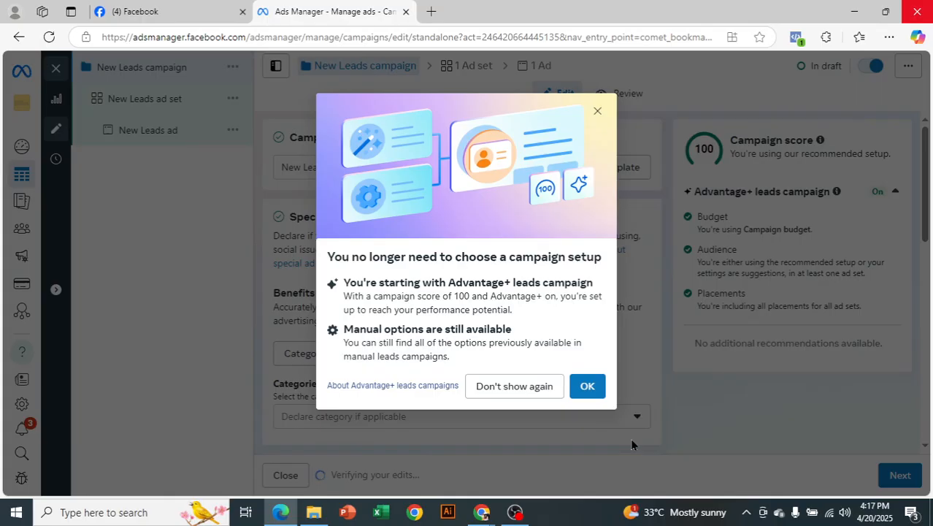
Accept the campaign settings with its $25.00 daily budget and proceed to the ad set.
{"action": "left_click", "coordinate": [591, 117]}
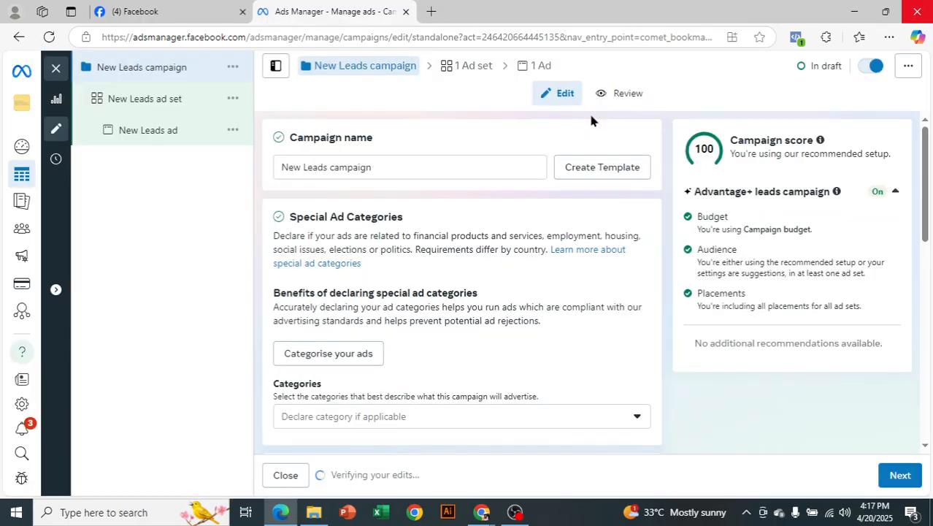
{"action": "left_click", "coordinate": [373, 170]}
{"action": "scroll", "coordinate": [402, 211], "scroll_direction": "down", "scroll_amount": 2}
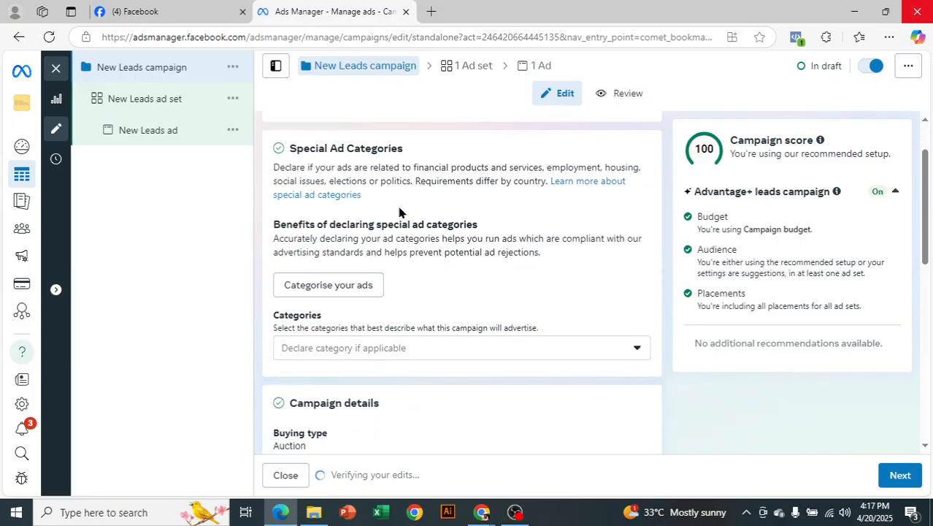
{"action": "scroll", "coordinate": [323, 304], "scroll_direction": "down", "scroll_amount": 2}
{"action": "scroll", "coordinate": [455, 277], "scroll_direction": "down", "scroll_amount": 4}
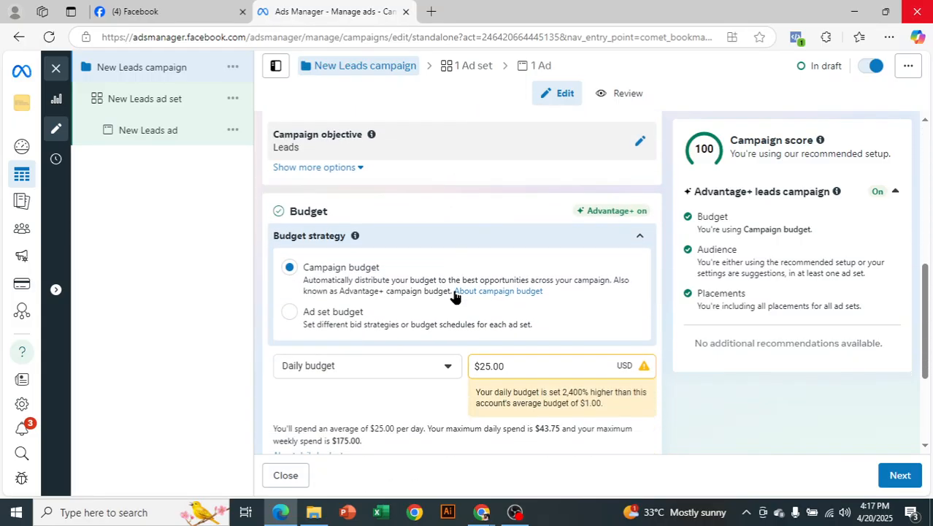
{"action": "left_click", "coordinate": [889, 483]}
{"action": "left_click", "coordinate": [626, 258]}
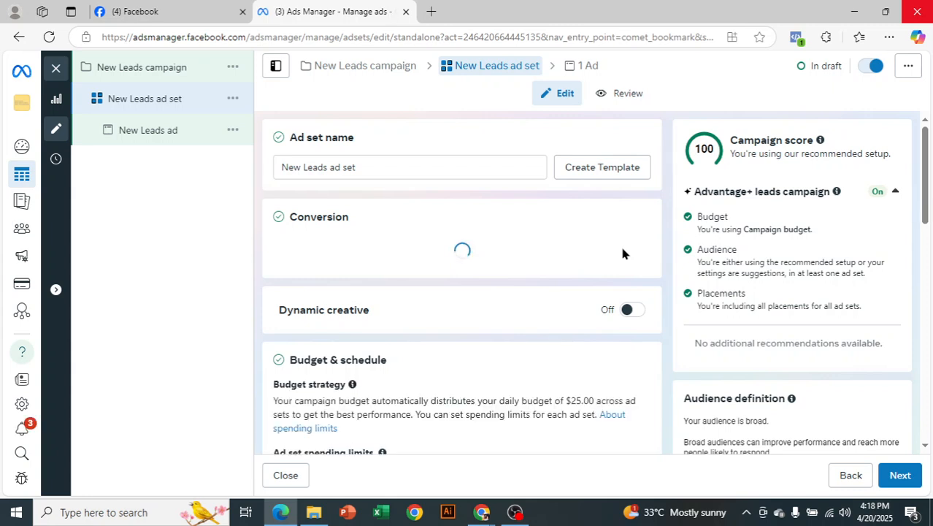
In Google Meet, close the mic-off reminder and ignore the infinity-mirror warning, then return to Ads Manager.
{"action": "mouse_move", "coordinate": [481, 512]}
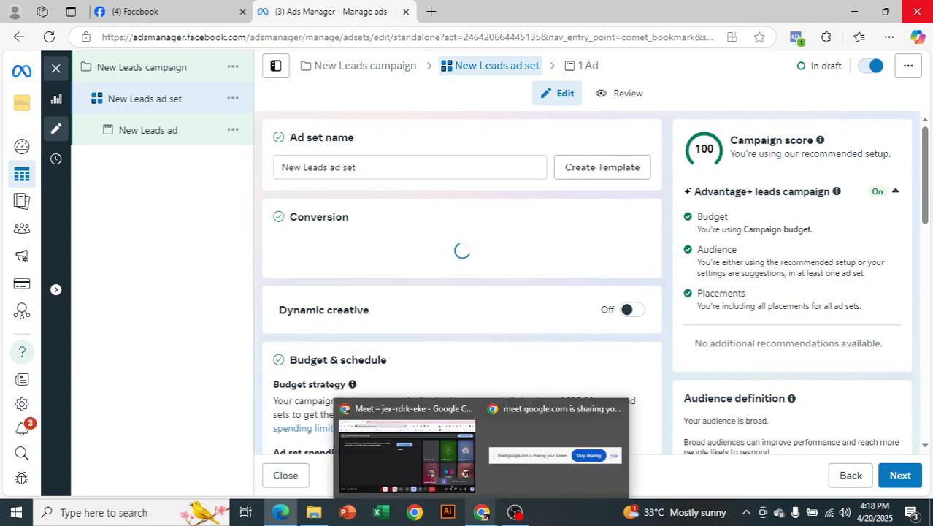
{"action": "left_click", "coordinate": [407, 449]}
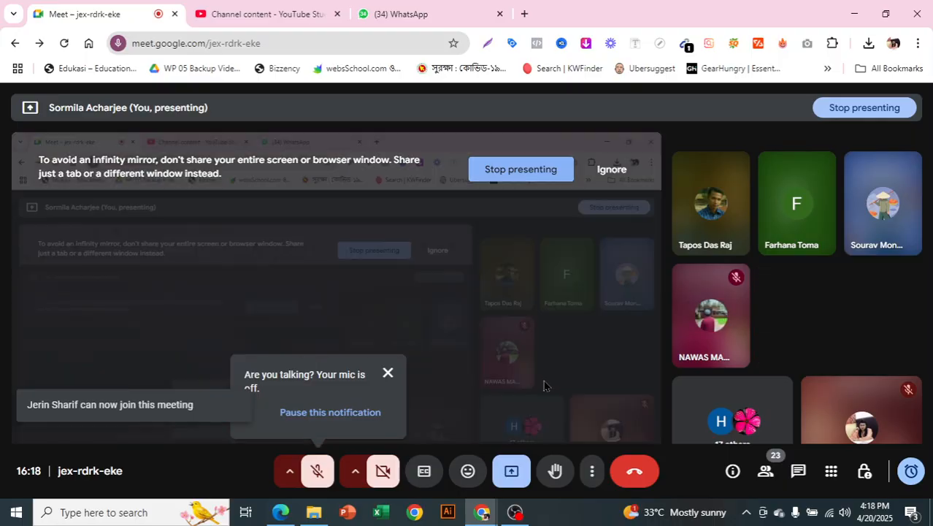
{"action": "left_click", "coordinate": [387, 374]}
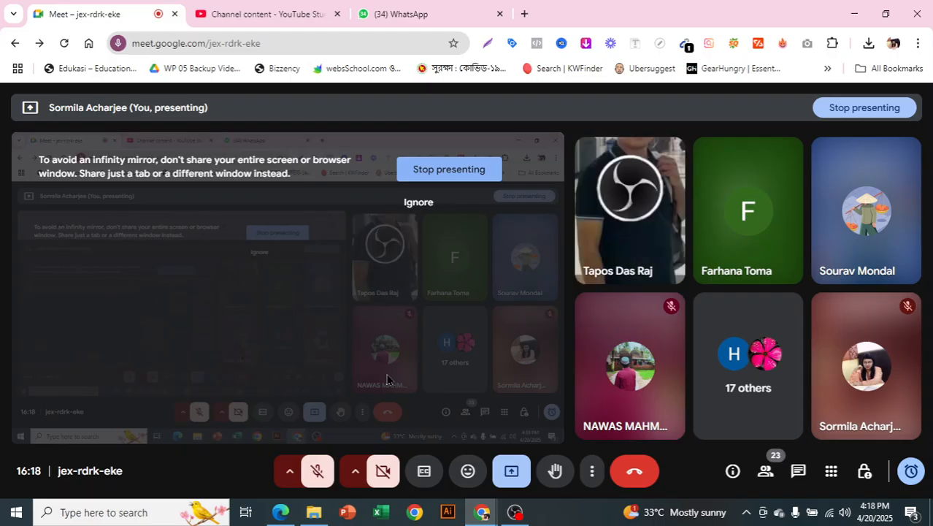
{"action": "left_click", "coordinate": [418, 203]}
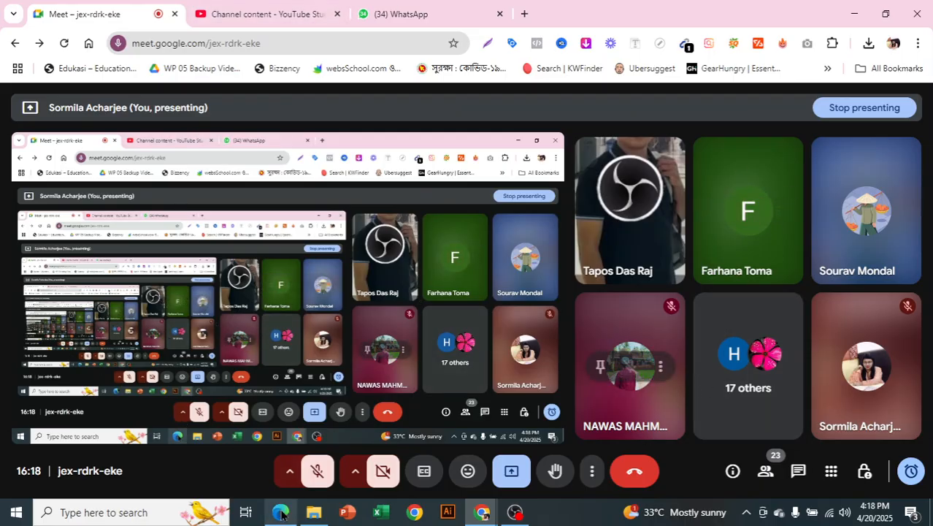
{"action": "left_click", "coordinate": [281, 511]}
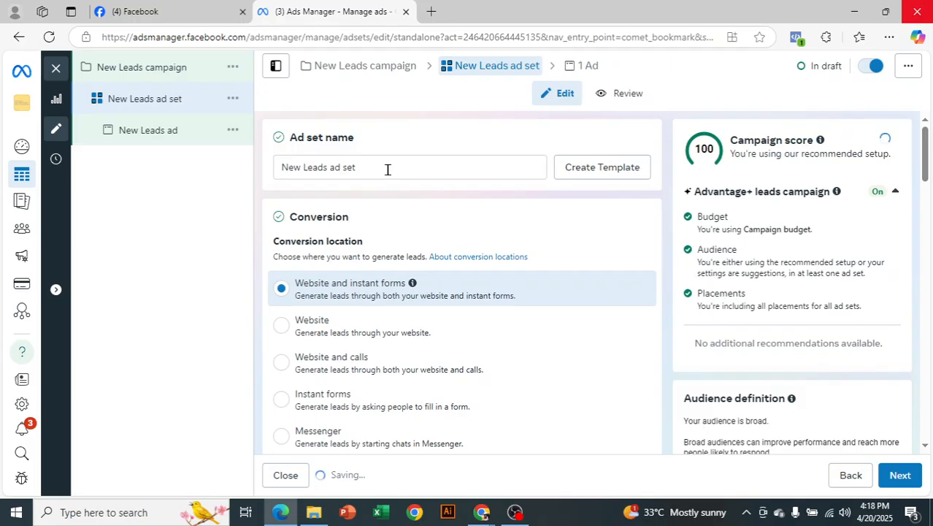
Set the New Leads ad set's conversion location to Instant Forms and Messenger.
{"action": "scroll", "coordinate": [365, 183], "scroll_direction": "down", "scroll_amount": 1}
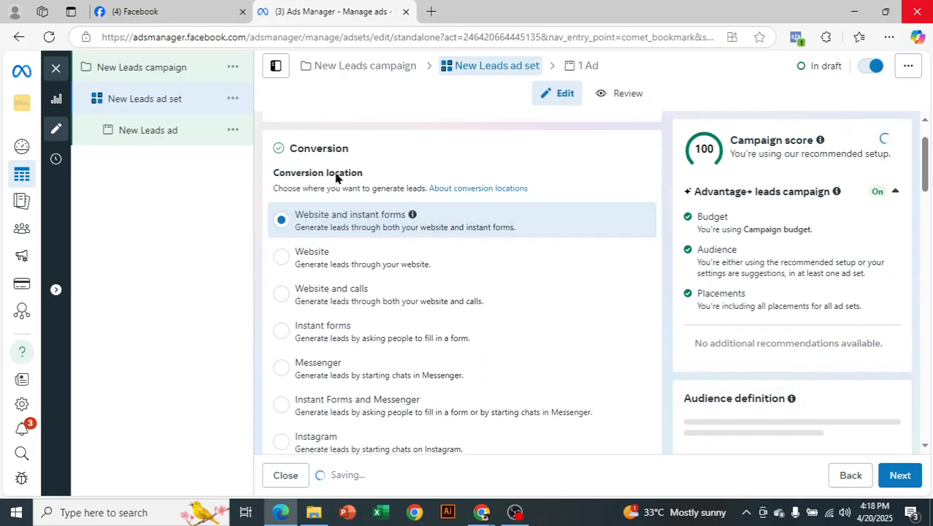
{"action": "scroll", "coordinate": [440, 277], "scroll_direction": "down", "scroll_amount": 1}
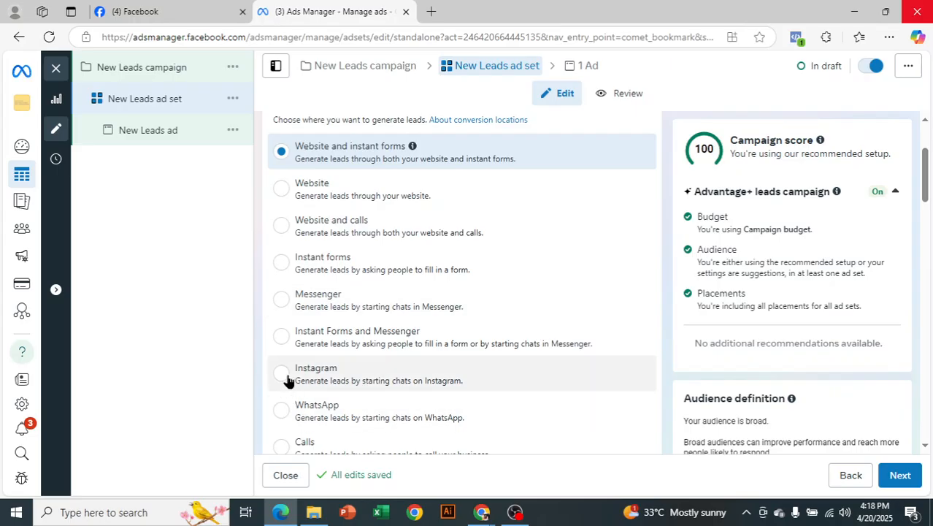
{"action": "left_click", "coordinate": [281, 338]}
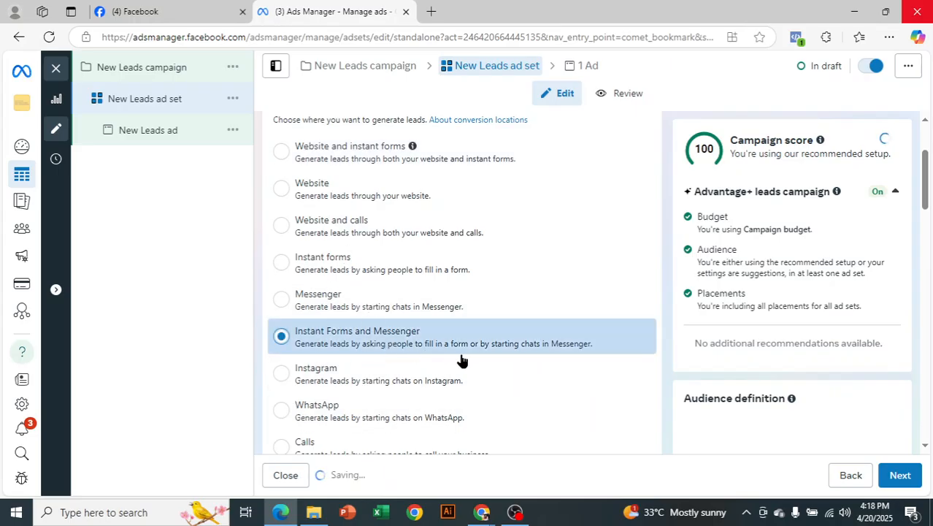
{"action": "scroll", "coordinate": [517, 335], "scroll_direction": "down", "scroll_amount": 4}
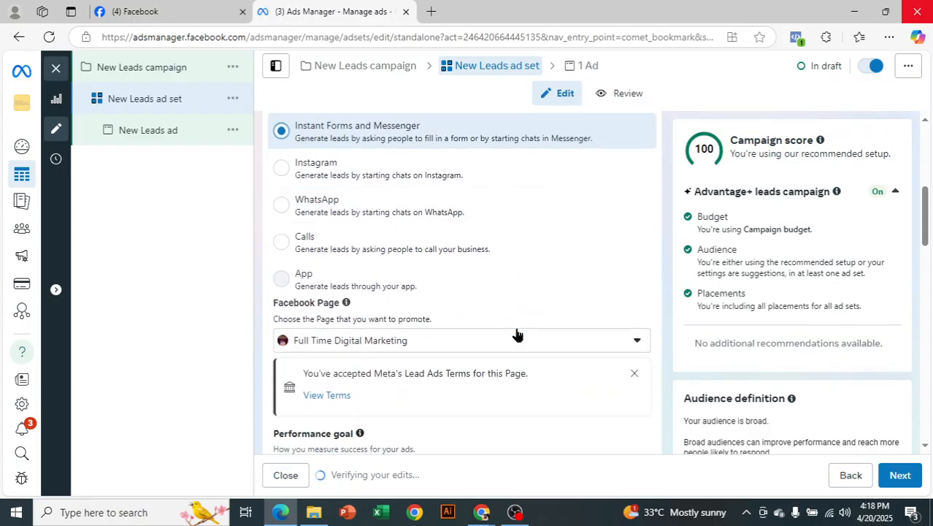
{"action": "scroll", "coordinate": [516, 332], "scroll_direction": "down", "scroll_amount": 1}
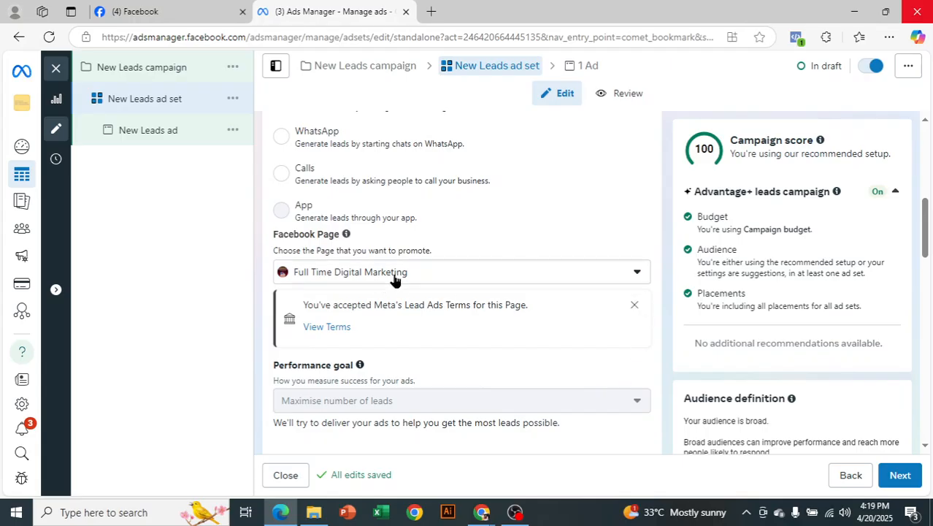
Review the Page's Lead Ads terms, then continue from the ad set to the New Leads ad.
{"action": "left_click", "coordinate": [330, 329]}
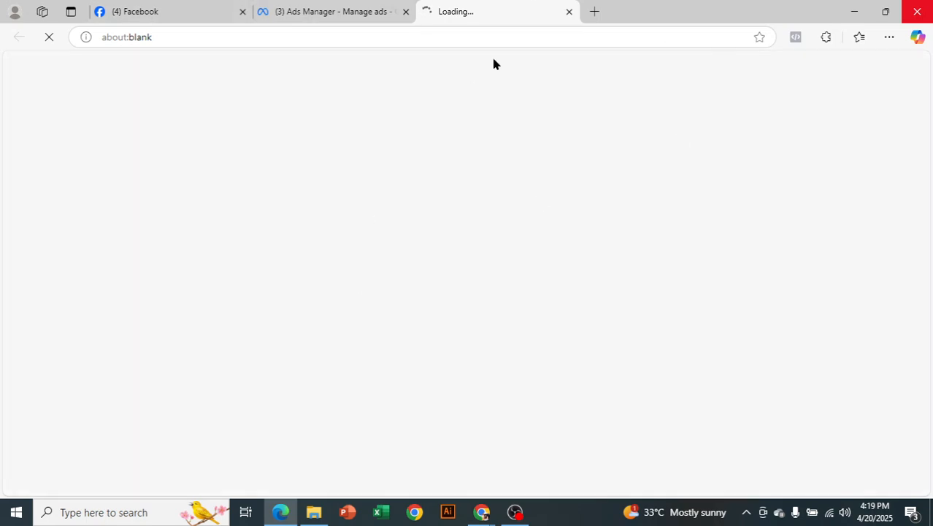
{"action": "left_click", "coordinate": [321, 8]}
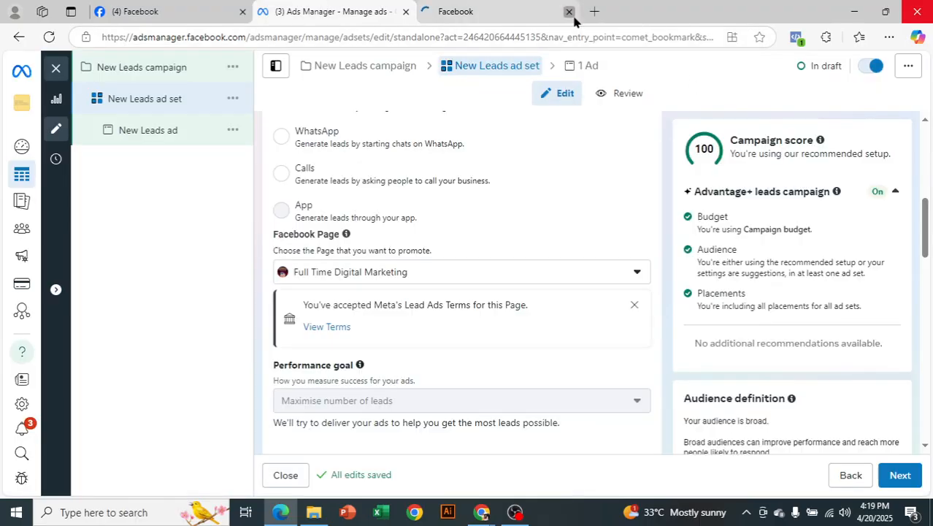
{"action": "scroll", "coordinate": [529, 289], "scroll_direction": "down", "scroll_amount": 2}
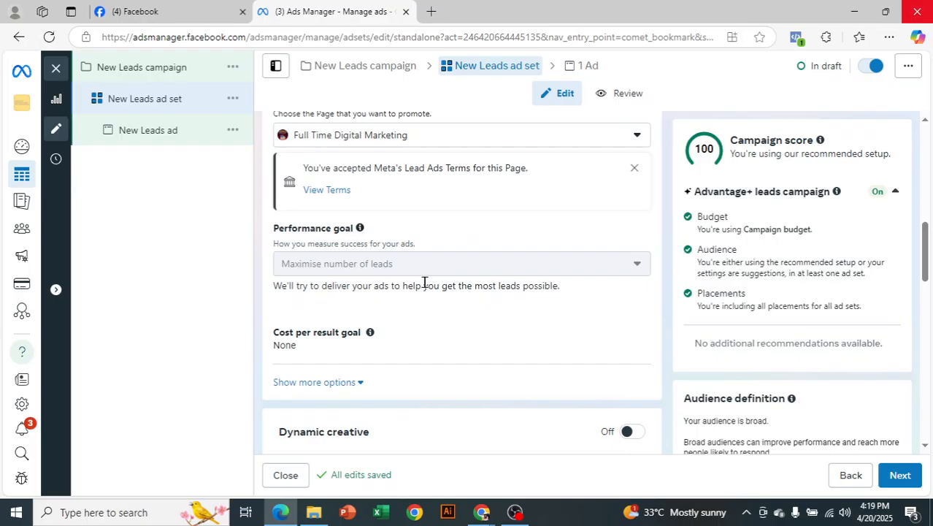
{"action": "scroll", "coordinate": [417, 292], "scroll_direction": "down", "scroll_amount": 3}
{"action": "scroll", "coordinate": [389, 260], "scroll_direction": "down", "scroll_amount": 1}
{"action": "scroll", "coordinate": [377, 265], "scroll_direction": "down", "scroll_amount": 5}
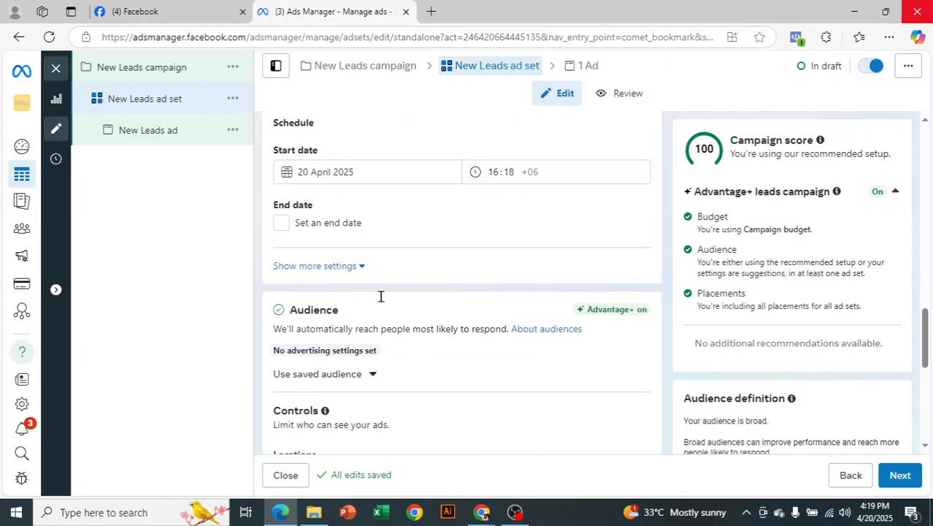
{"action": "scroll", "coordinate": [367, 330], "scroll_direction": "down", "scroll_amount": 3}
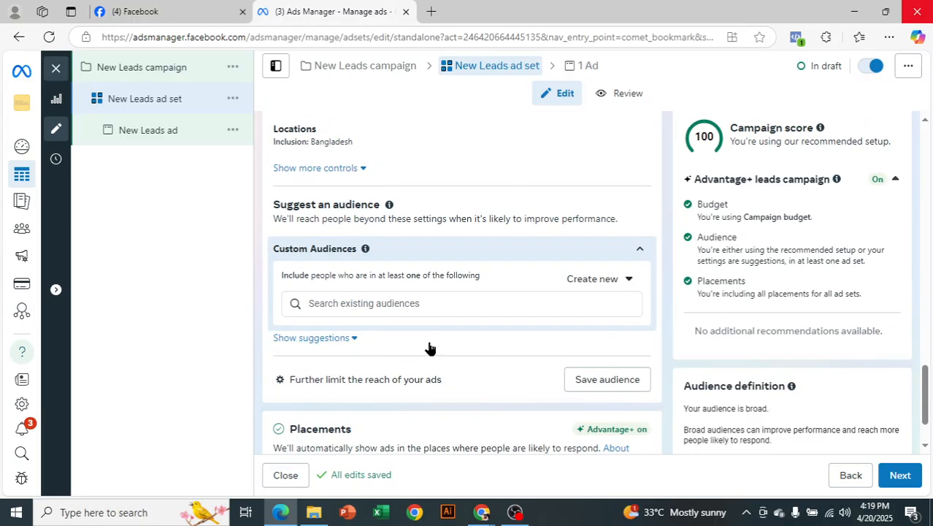
{"action": "scroll", "coordinate": [367, 373], "scroll_direction": "down", "scroll_amount": 1}
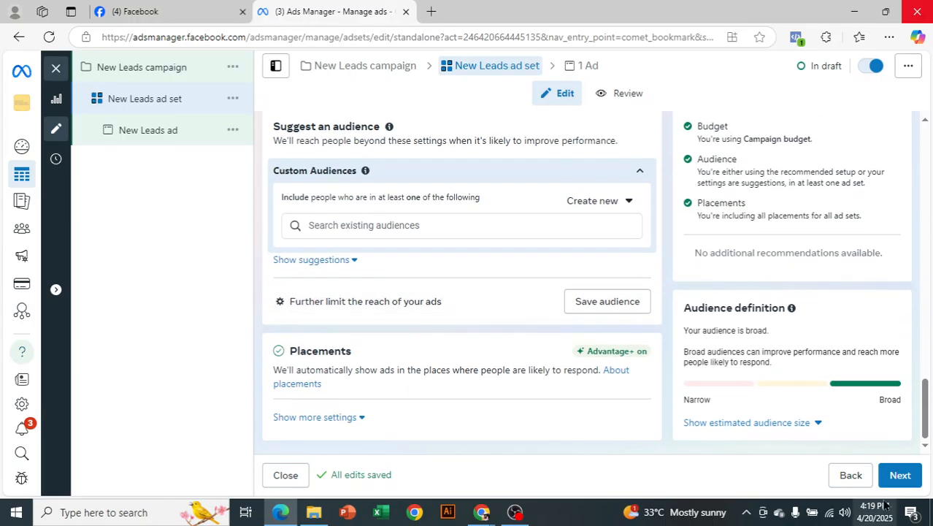
{"action": "left_click", "coordinate": [904, 476]}
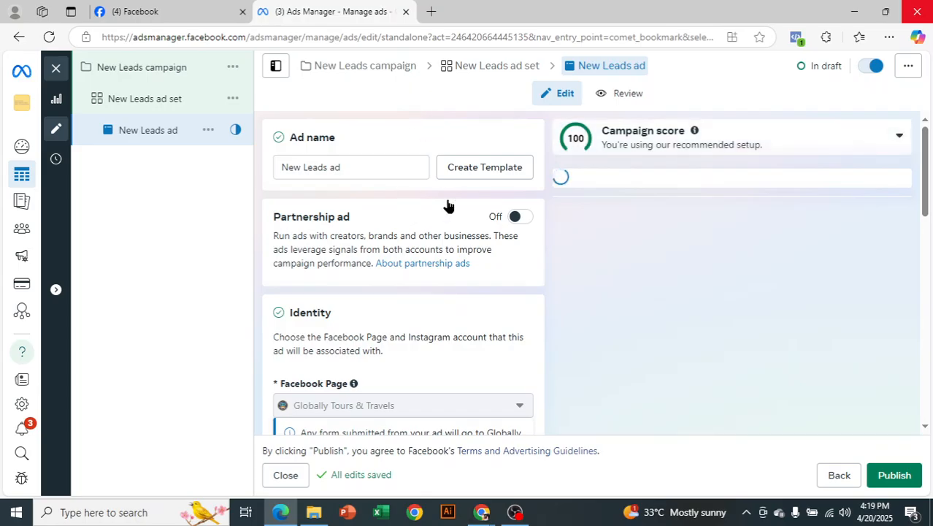
Scroll to Ad creative and show the Image ad and Video ad options under Set up creative.
{"action": "scroll", "coordinate": [408, 235], "scroll_direction": "down", "scroll_amount": 2}
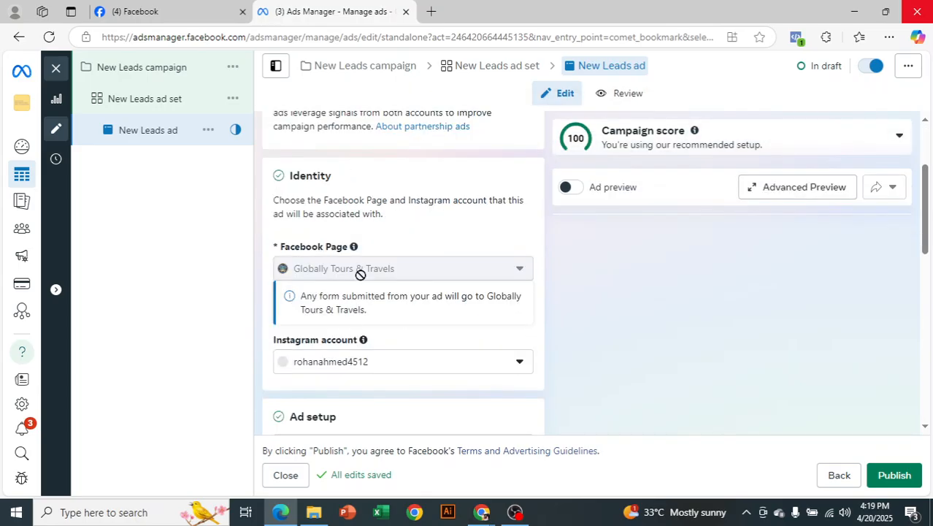
{"action": "mouse_move", "coordinate": [358, 273]}
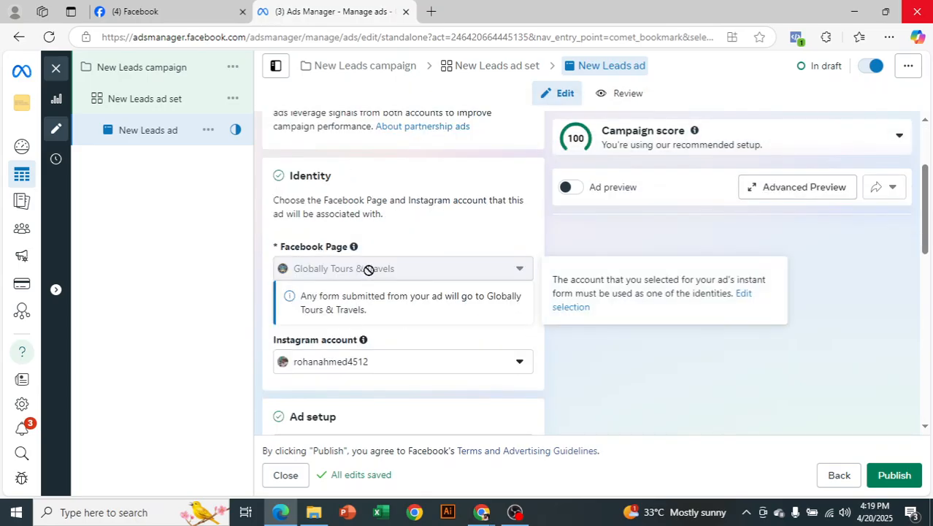
{"action": "scroll", "coordinate": [408, 370], "scroll_direction": "down", "scroll_amount": 1}
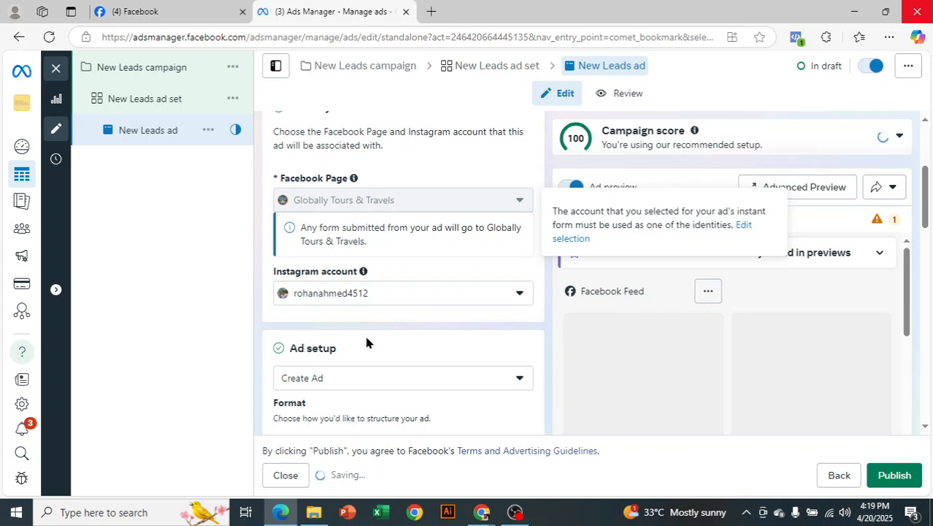
{"action": "scroll", "coordinate": [343, 343], "scroll_direction": "down", "scroll_amount": 1}
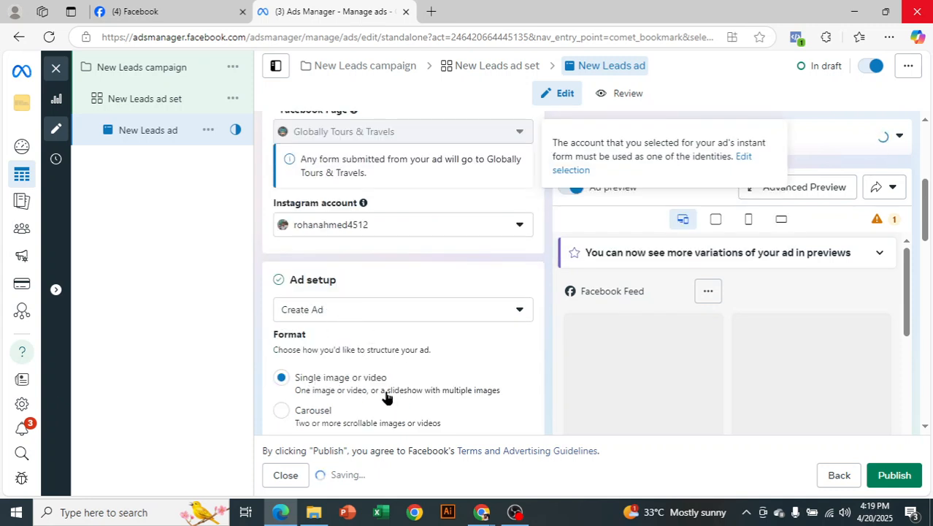
{"action": "scroll", "coordinate": [385, 395], "scroll_direction": "down", "scroll_amount": 1}
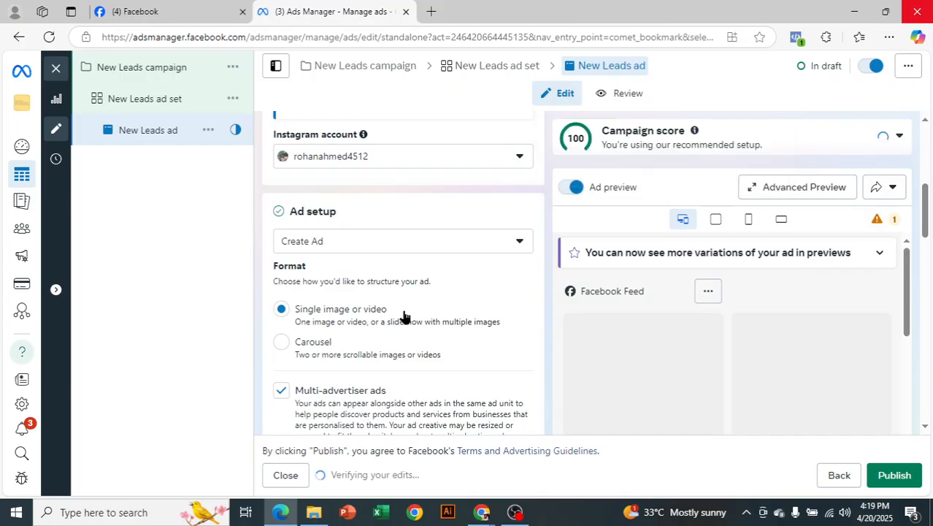
{"action": "scroll", "coordinate": [399, 330], "scroll_direction": "down", "scroll_amount": 2}
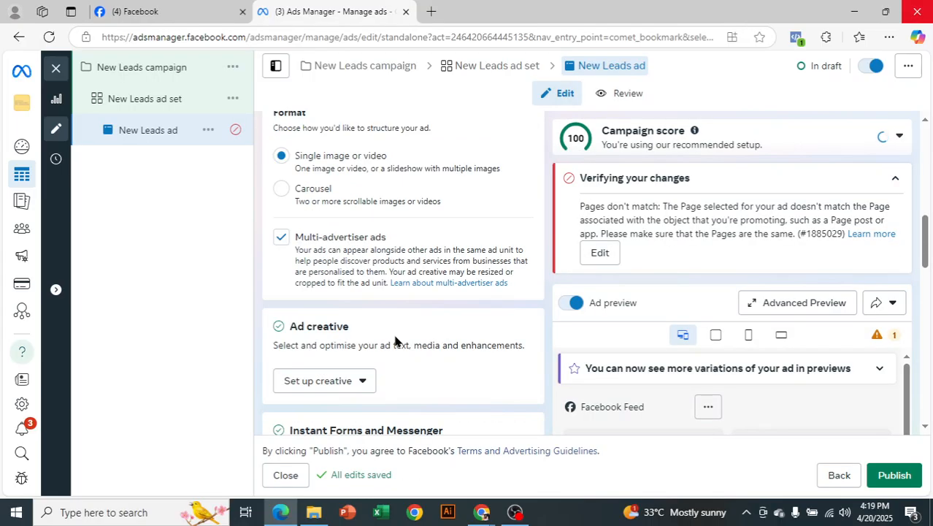
{"action": "scroll", "coordinate": [389, 334], "scroll_direction": "down", "scroll_amount": 1}
{"action": "left_click", "coordinate": [348, 319]}
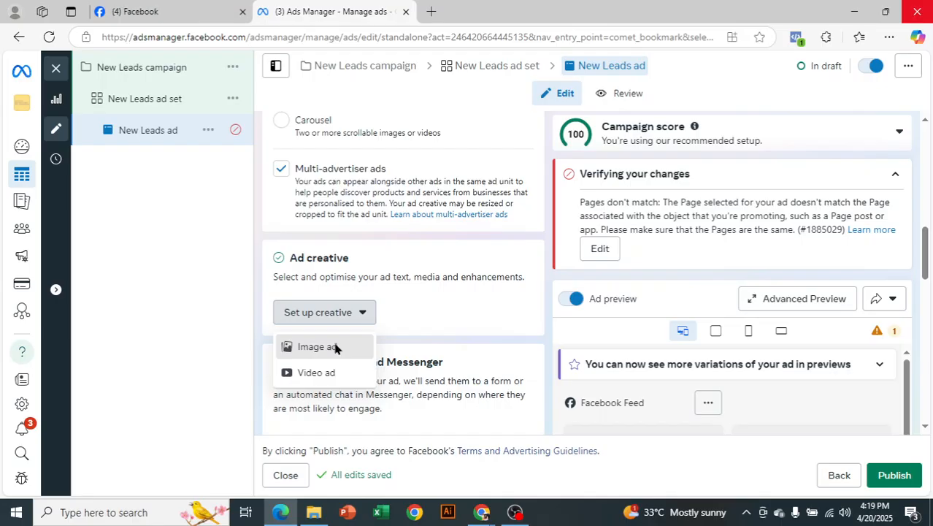
Use the third account image, the 1600 × 1572 travel poster, as the image ad, keeping default crops and text.
{"action": "left_click", "coordinate": [335, 349]}
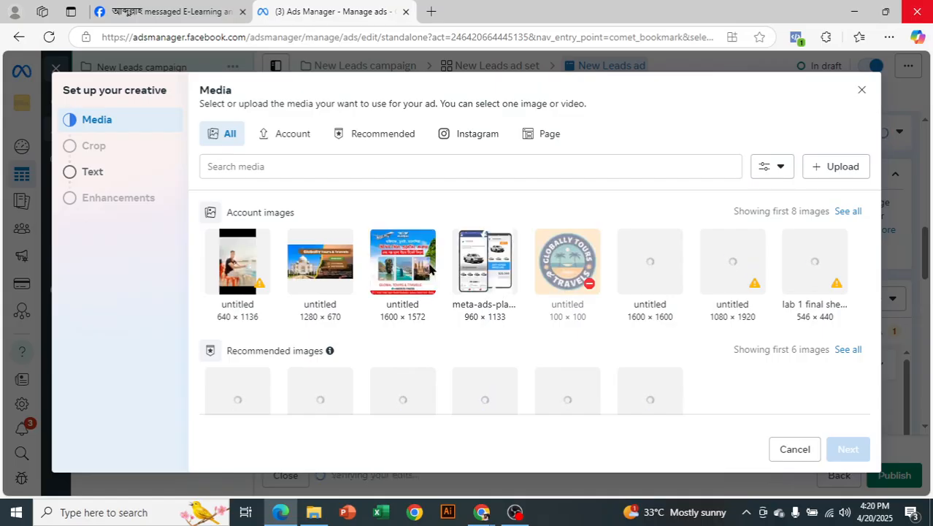
{"action": "left_click", "coordinate": [373, 270]}
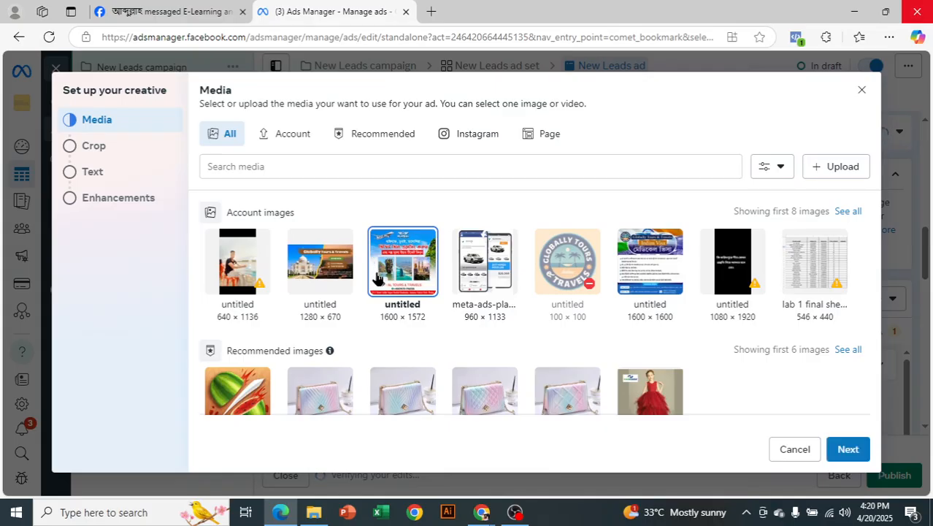
{"action": "left_click", "coordinate": [843, 449]}
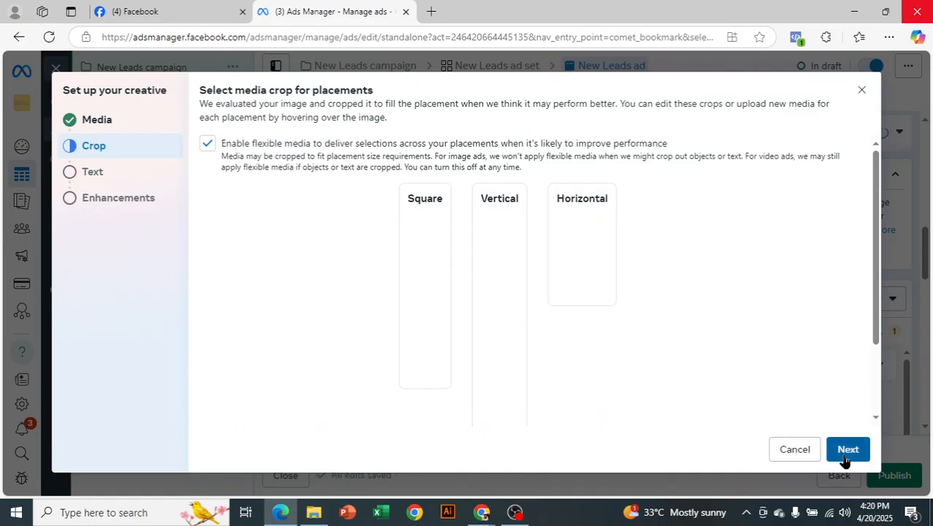
{"action": "left_click", "coordinate": [844, 459]}
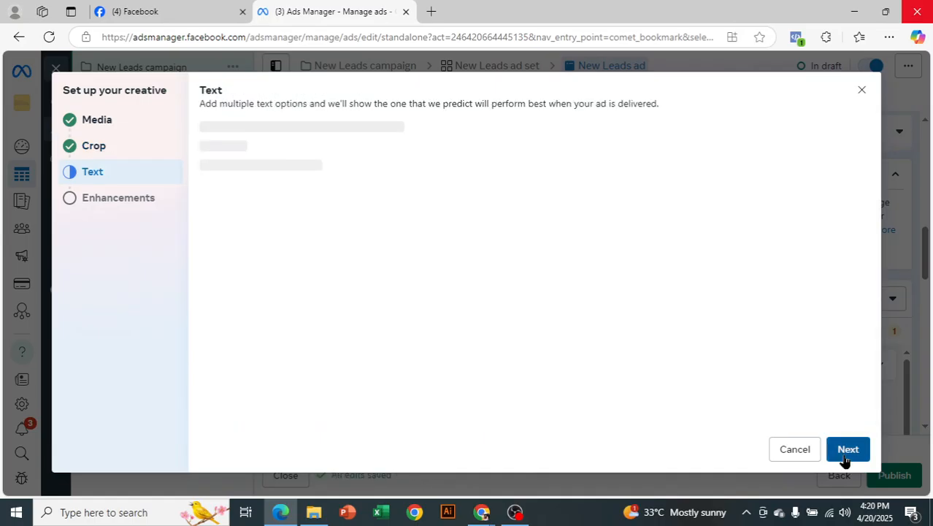
{"action": "left_click", "coordinate": [847, 450]}
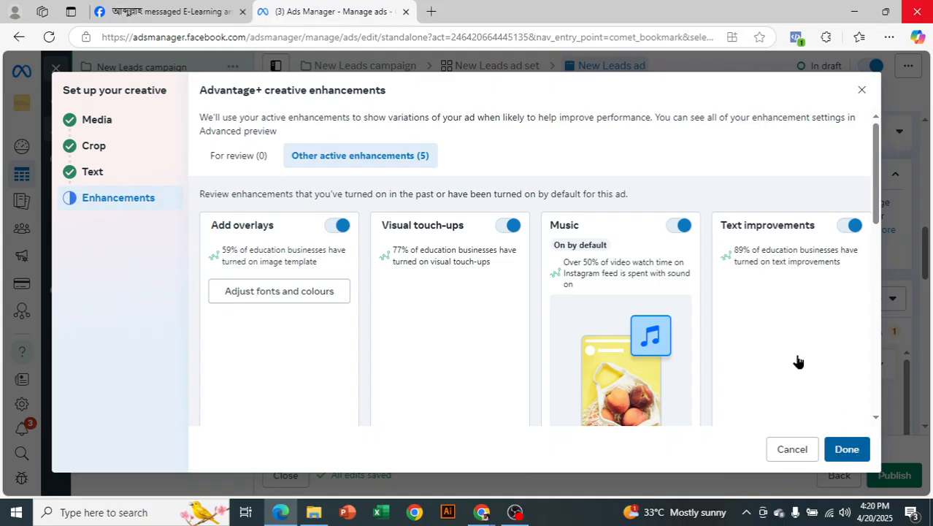
{"action": "left_click", "coordinate": [846, 448]}
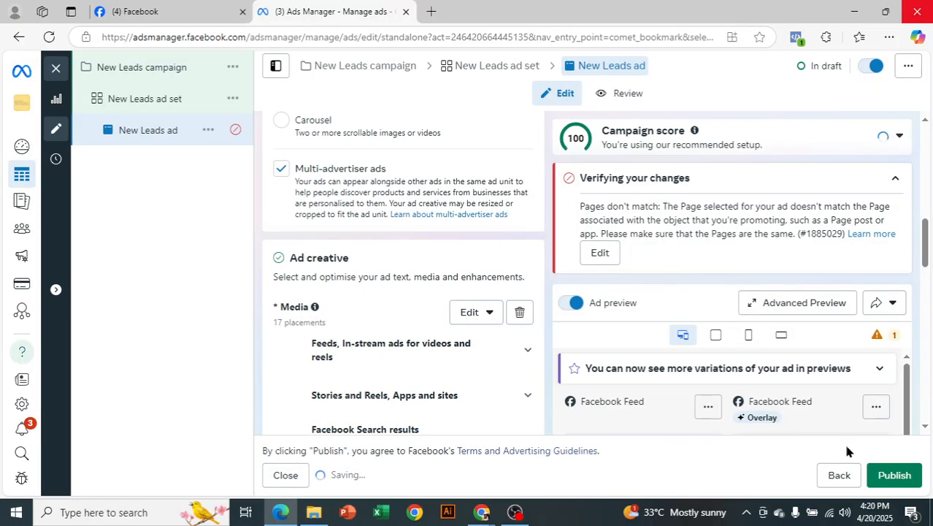
{"action": "scroll", "coordinate": [498, 286], "scroll_direction": "up", "scroll_amount": 2}
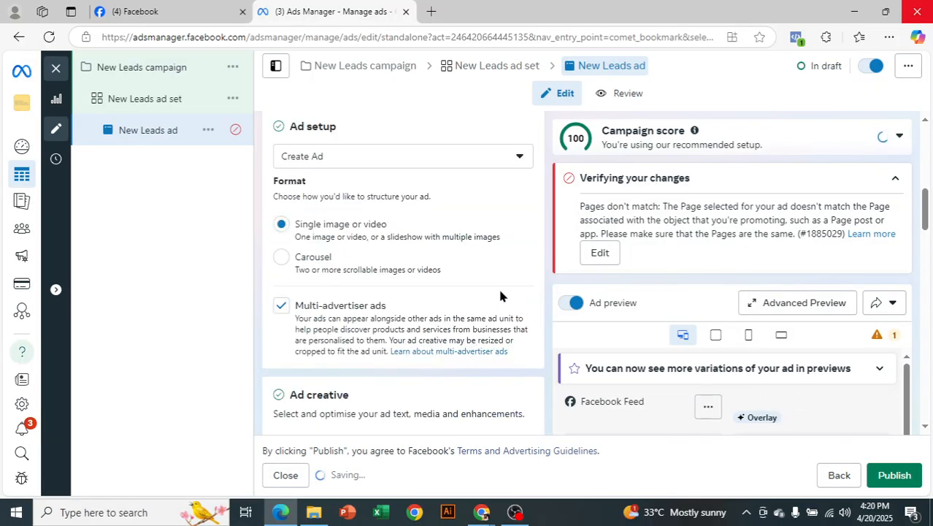
{"action": "scroll", "coordinate": [500, 292], "scroll_direction": "up", "scroll_amount": 4}
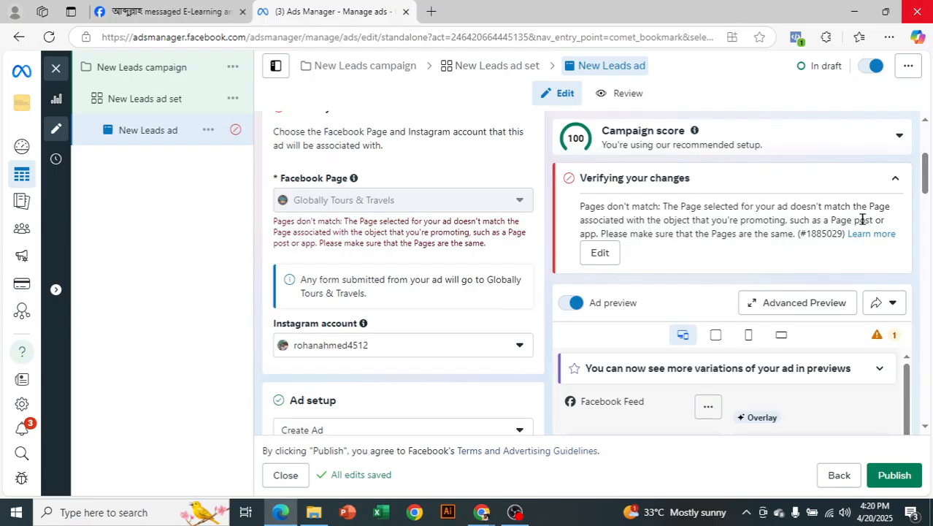
{"action": "scroll", "coordinate": [447, 248], "scroll_direction": "down", "scroll_amount": 6}
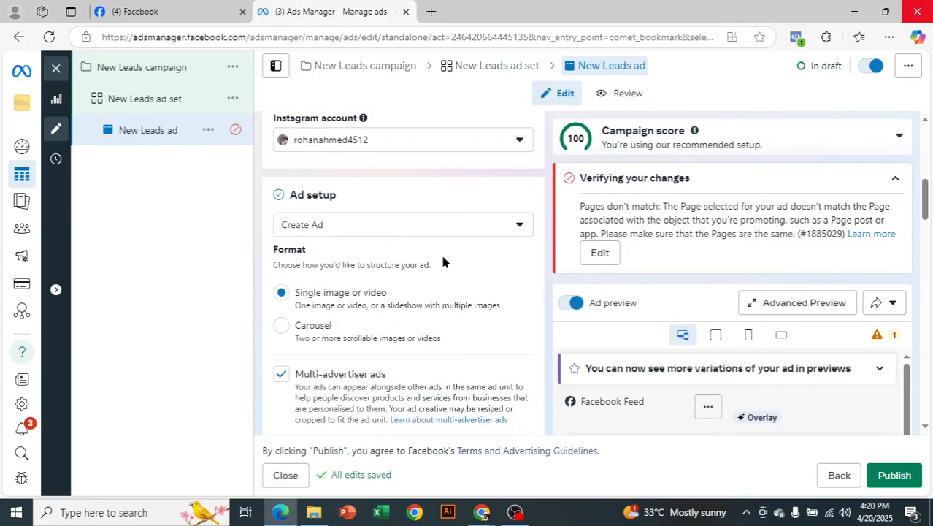
{"action": "scroll", "coordinate": [439, 265], "scroll_direction": "down", "scroll_amount": 5}
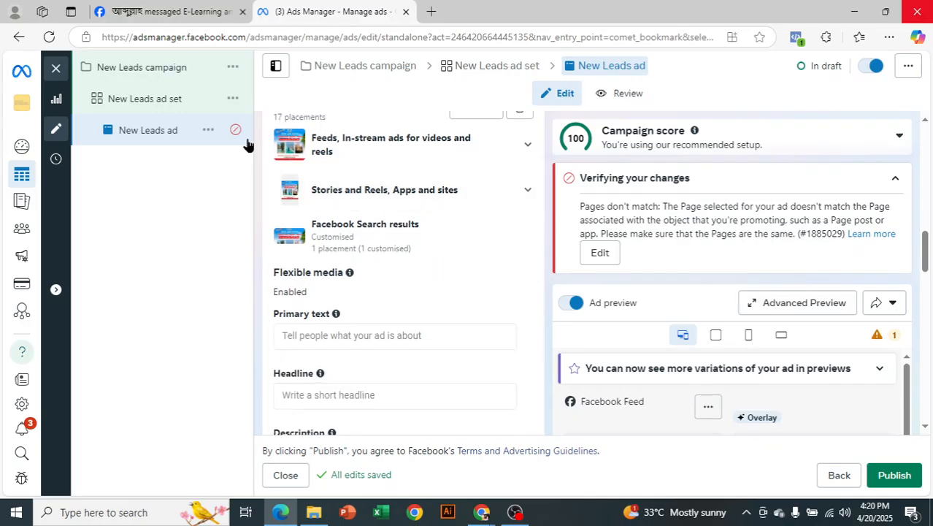
{"action": "scroll", "coordinate": [425, 283], "scroll_direction": "down", "scroll_amount": 1}
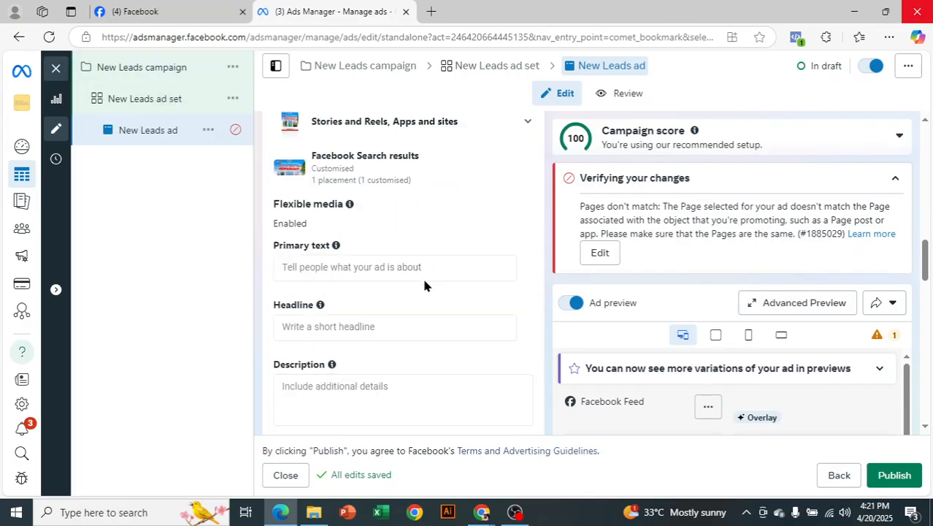
Enter filler '/jjjjjjjjjj' as the primary text and 'jjjjjj' as the headline.
{"action": "left_click", "coordinate": [365, 269]}
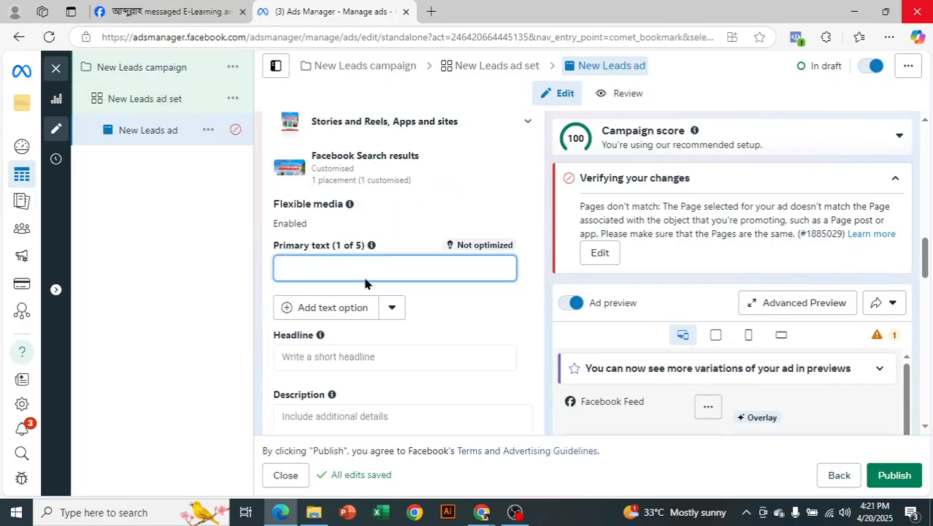
{"action": "type", "text": "/jjjjjjjjjj"}
{"action": "scroll", "coordinate": [356, 329], "scroll_direction": "down", "scroll_amount": 1}
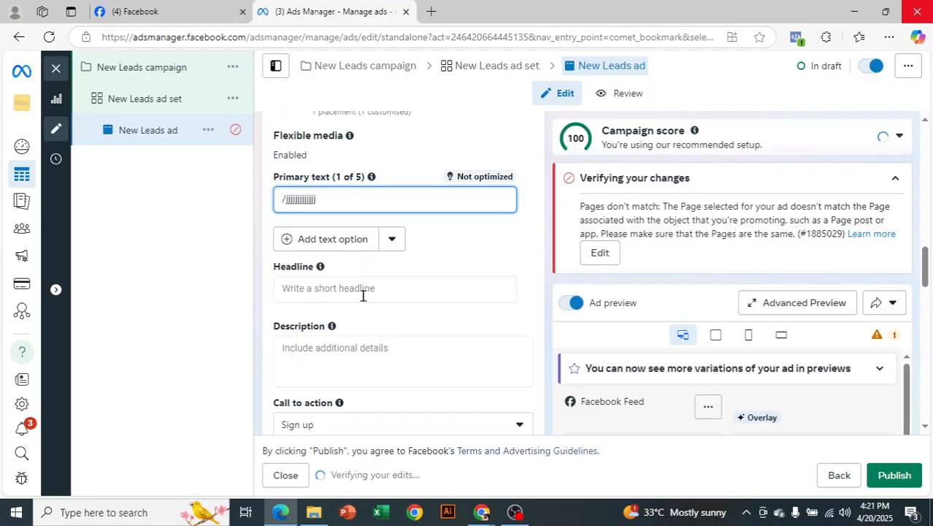
{"action": "left_click", "coordinate": [364, 297]}
{"action": "type", "text": "jjjjjj"}
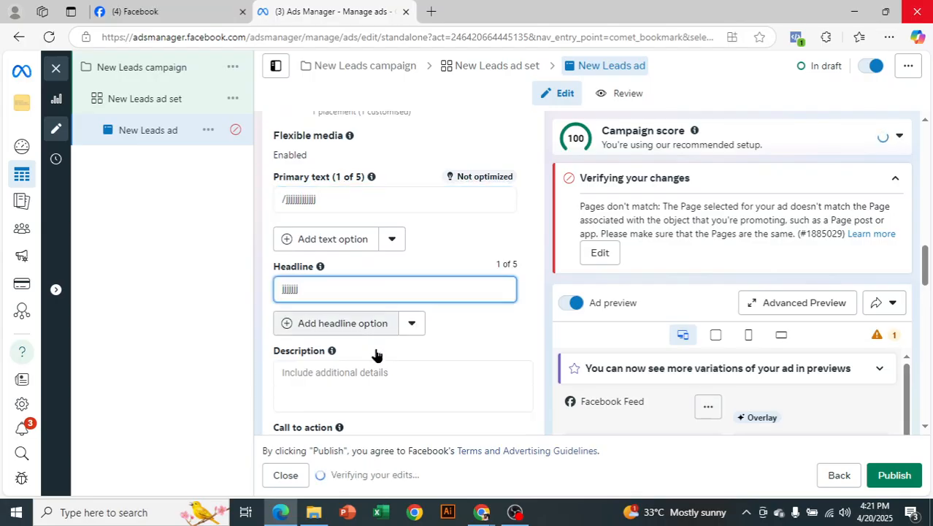
{"action": "scroll", "coordinate": [374, 351], "scroll_direction": "down", "scroll_amount": 1}
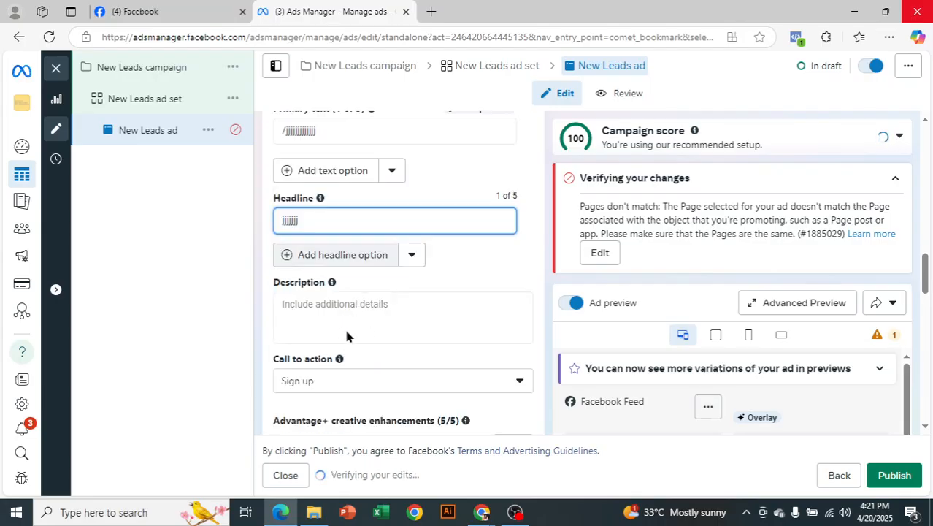
Enter filler 'jjjjjjjjjjjjjj' as the description and scroll down to Instant Forms.
{"action": "triple_click", "coordinate": [305, 359]}
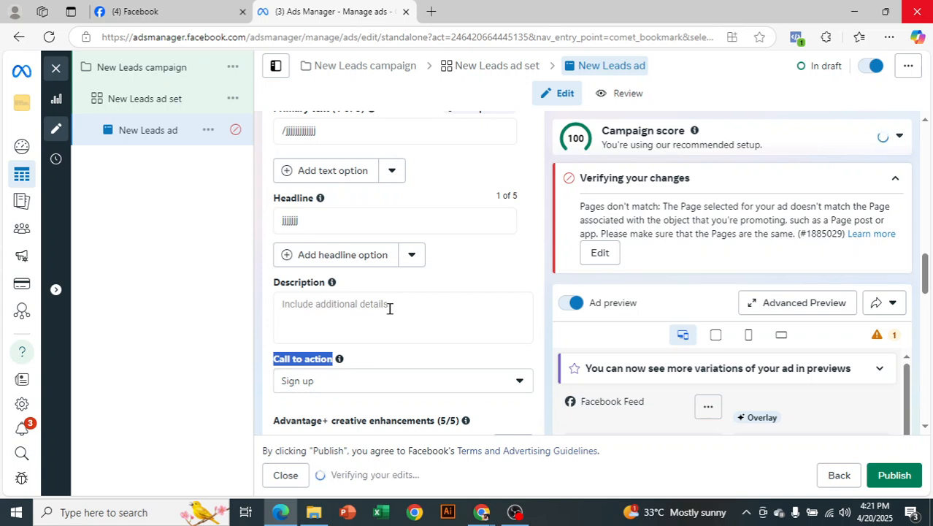
{"action": "left_click", "coordinate": [372, 321]}
{"action": "type", "text": "j"}
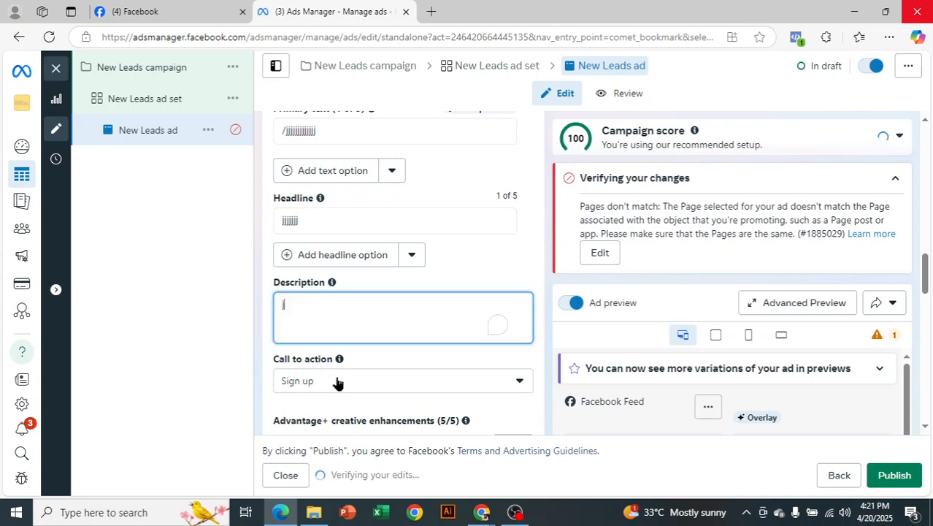
{"action": "type", "text": "jjjjjjjjjjjjj"}
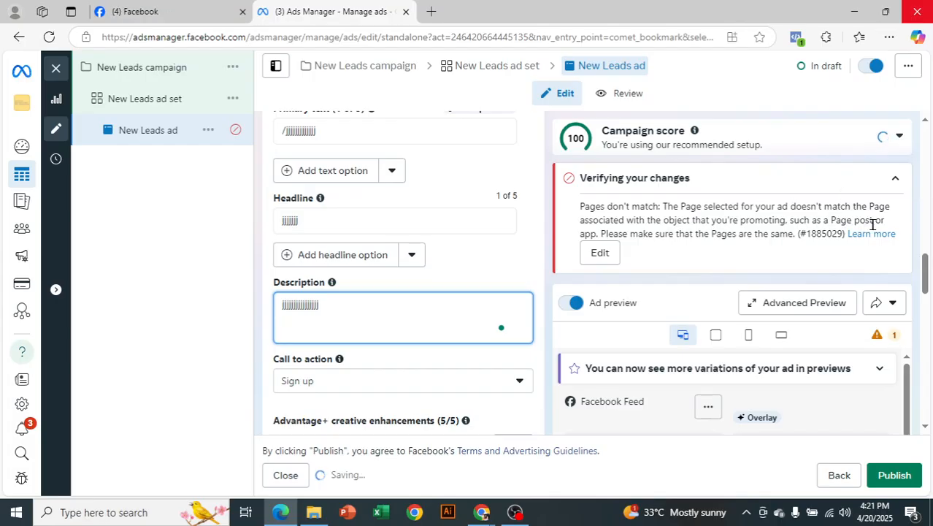
{"action": "scroll", "coordinate": [393, 271], "scroll_direction": "down", "scroll_amount": 1}
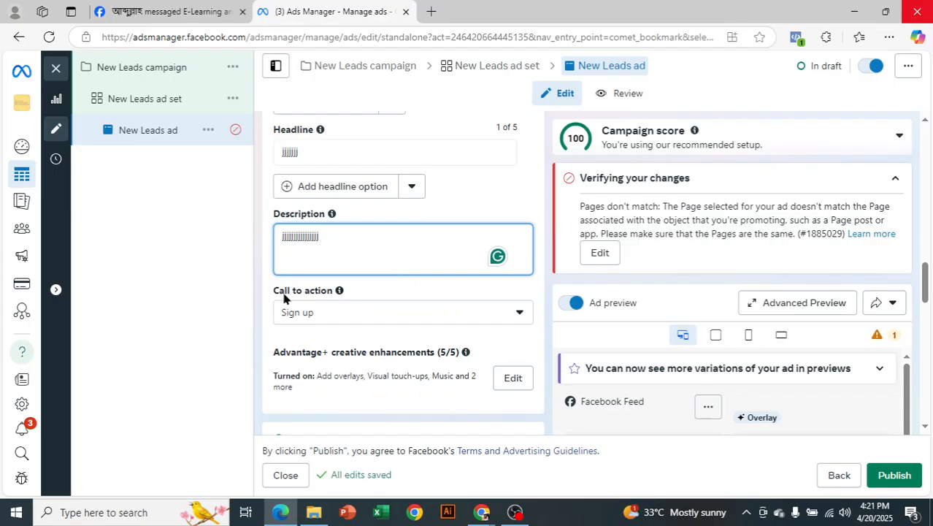
{"action": "scroll", "coordinate": [357, 315], "scroll_direction": "down", "scroll_amount": 1}
{"action": "scroll", "coordinate": [358, 315], "scroll_direction": "down", "scroll_amount": 2}
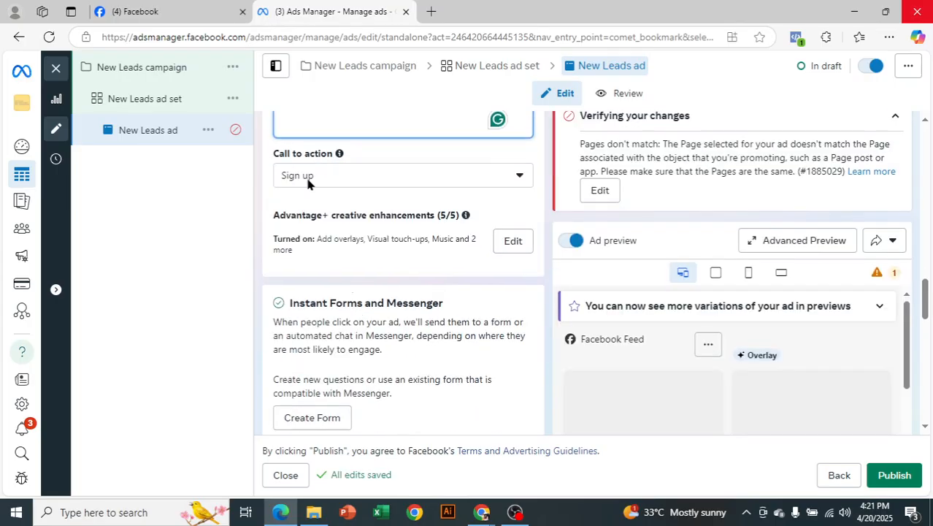
{"action": "scroll", "coordinate": [290, 179], "scroll_direction": "down", "scroll_amount": 1}
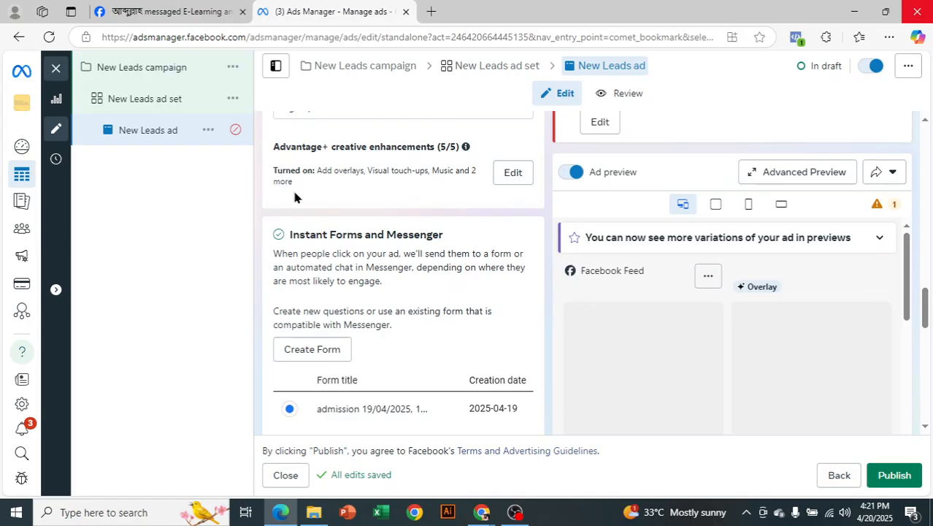
{"action": "scroll", "coordinate": [386, 301], "scroll_direction": "down", "scroll_amount": 1}
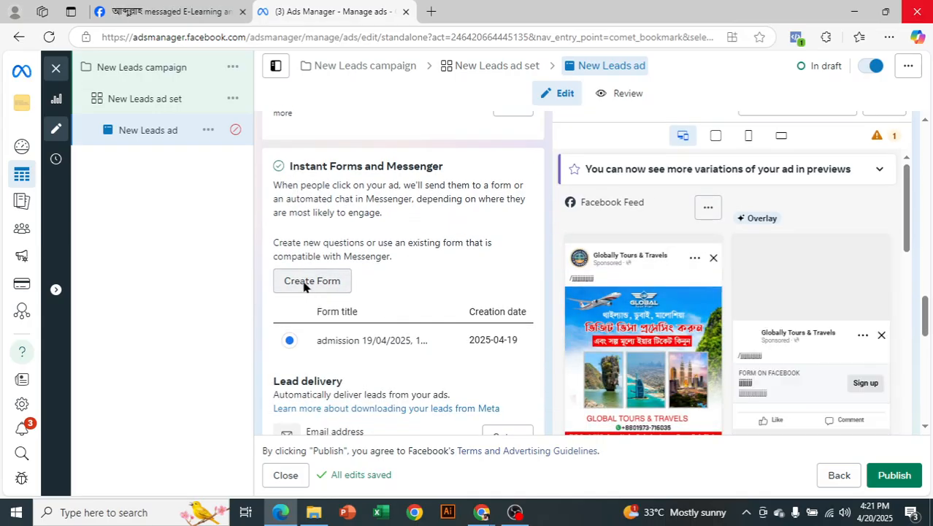
Create a new instant form named 'vorti form 20/04/2025, 16:21'.
{"action": "left_click", "coordinate": [304, 285]}
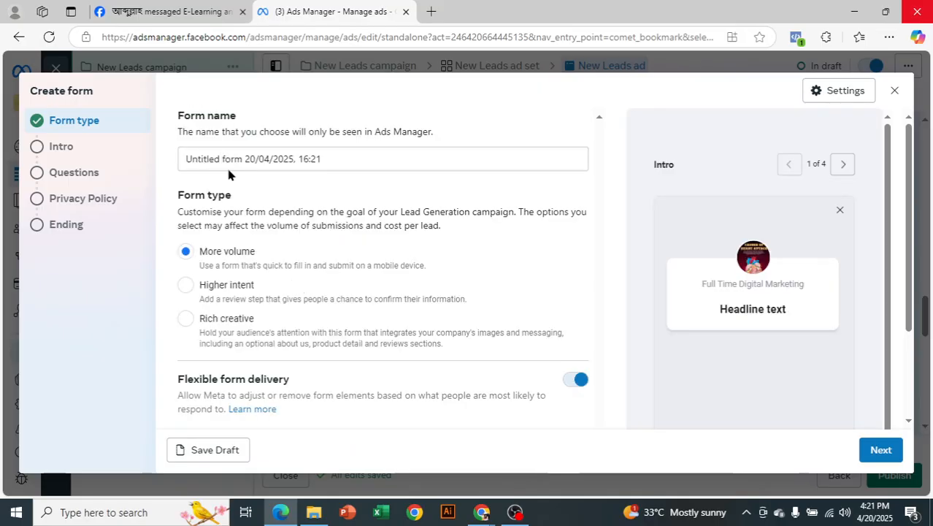
{"action": "left_click_drag", "start_coordinate": [221, 161], "coordinate": [140, 175]}
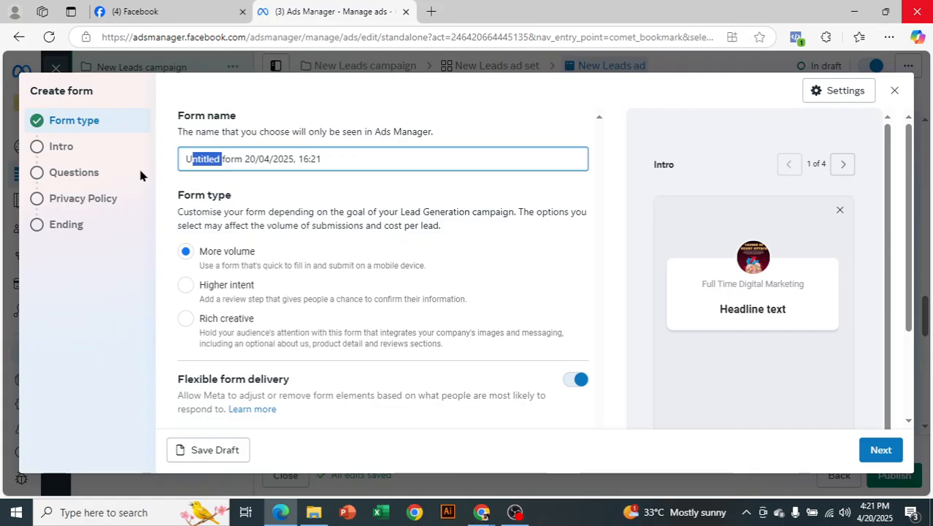
{"action": "key", "text": "shift+Left"}
{"action": "key", "text": "BackSpace"}
{"action": "type", "text": "ad"}
{"action": "key", "text": "BackSpace"}
{"action": "key", "text": "BackSpace"}
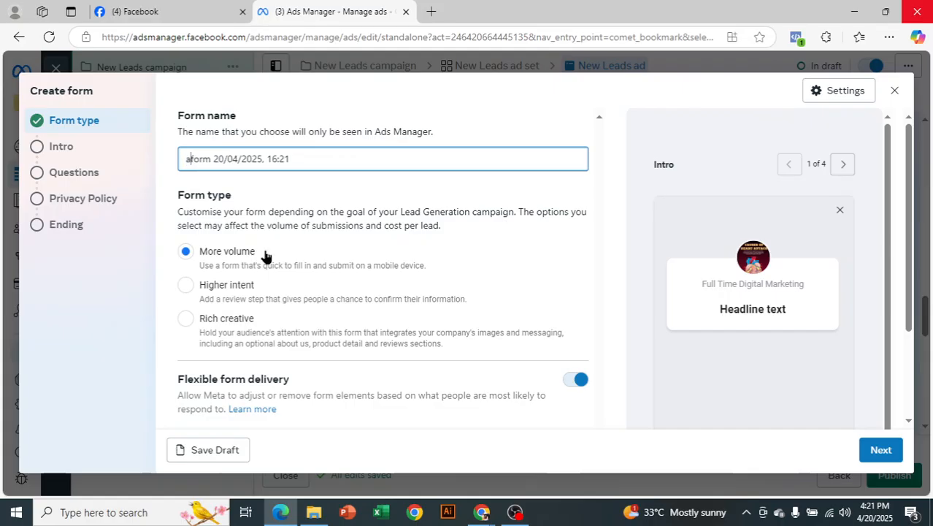
{"action": "type", "text": "vorti"}
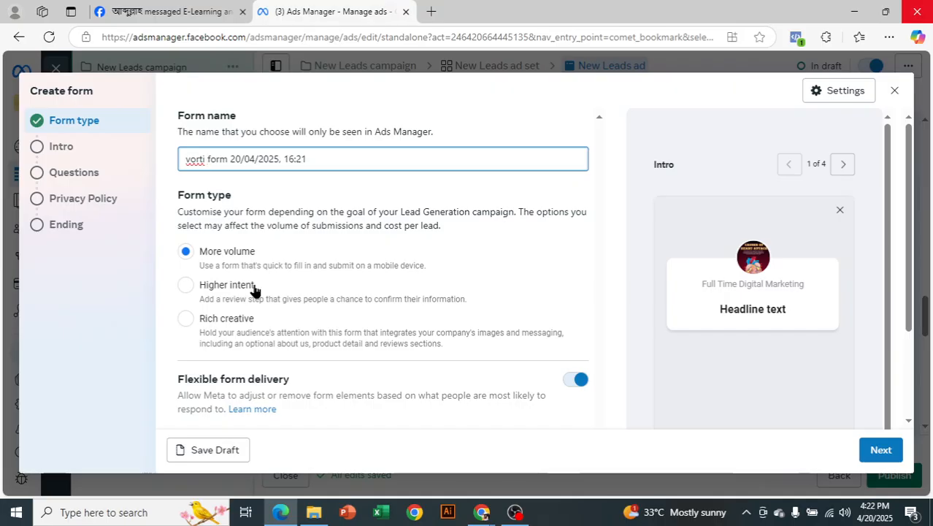
Set the form to Higher intent with Manual flexible delivery and continue to Intro.
{"action": "left_click", "coordinate": [186, 293]}
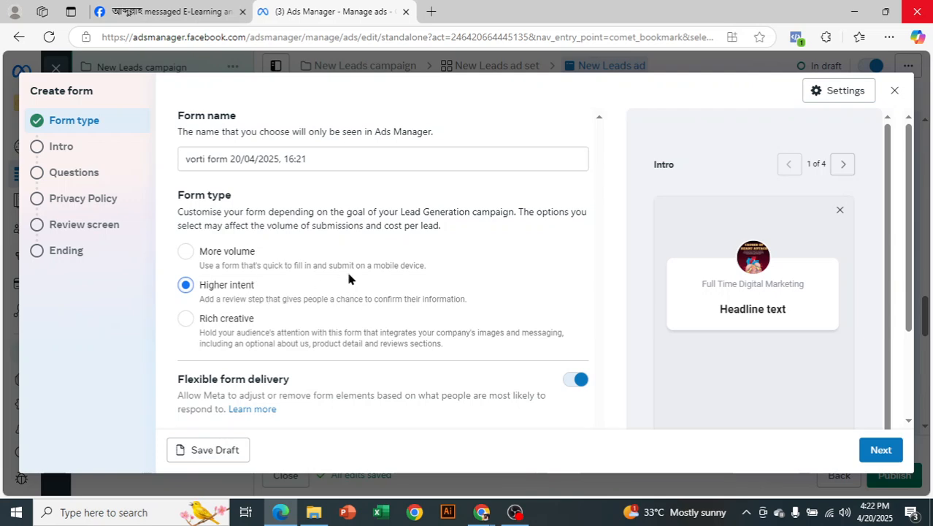
{"action": "scroll", "coordinate": [348, 278], "scroll_direction": "down", "scroll_amount": 3}
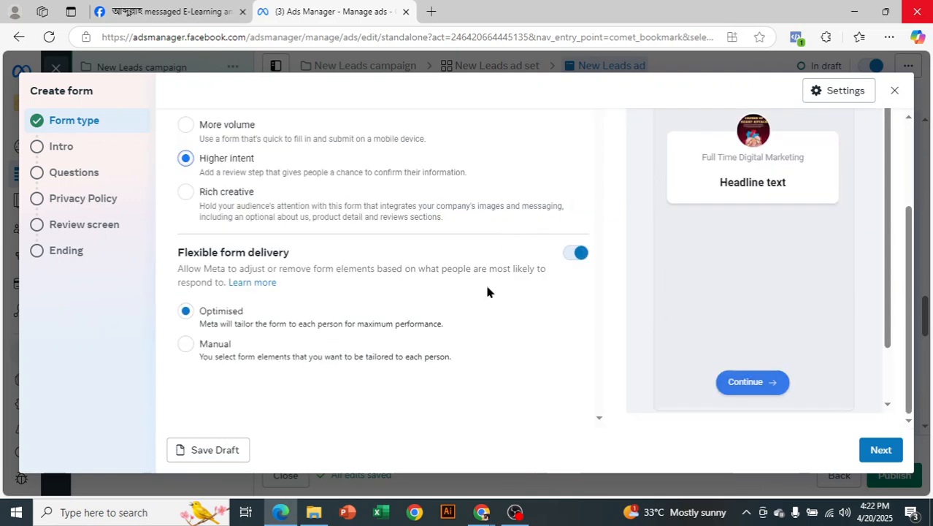
{"action": "scroll", "coordinate": [783, 267], "scroll_direction": "up", "scroll_amount": 3}
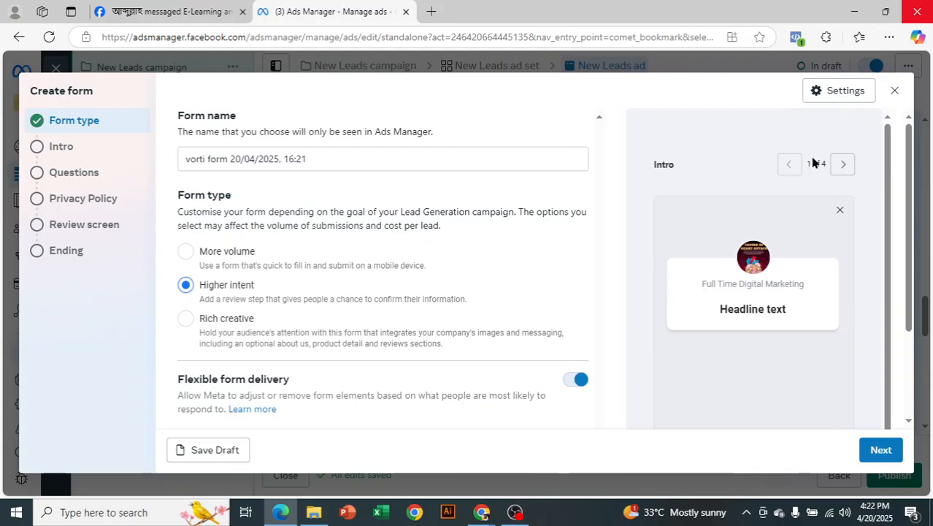
{"action": "scroll", "coordinate": [457, 305], "scroll_direction": "down", "scroll_amount": 3}
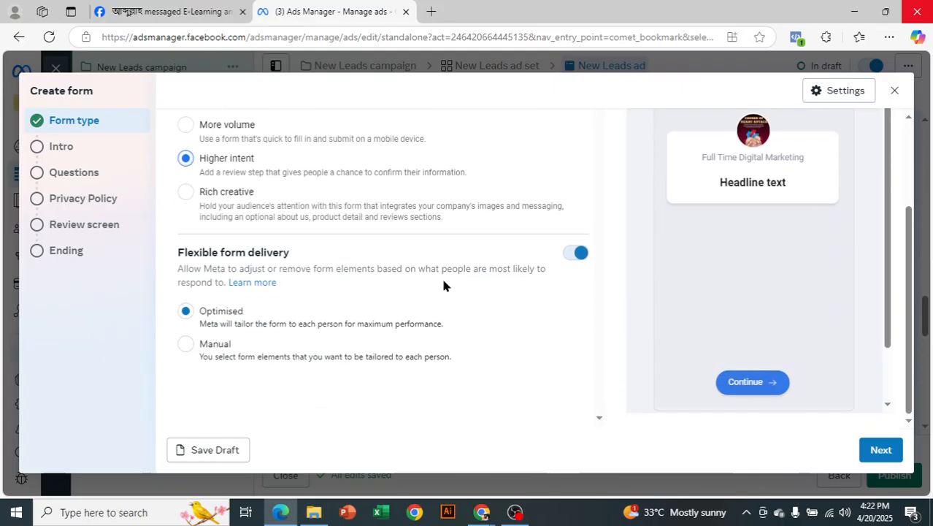
{"action": "left_click", "coordinate": [188, 344]}
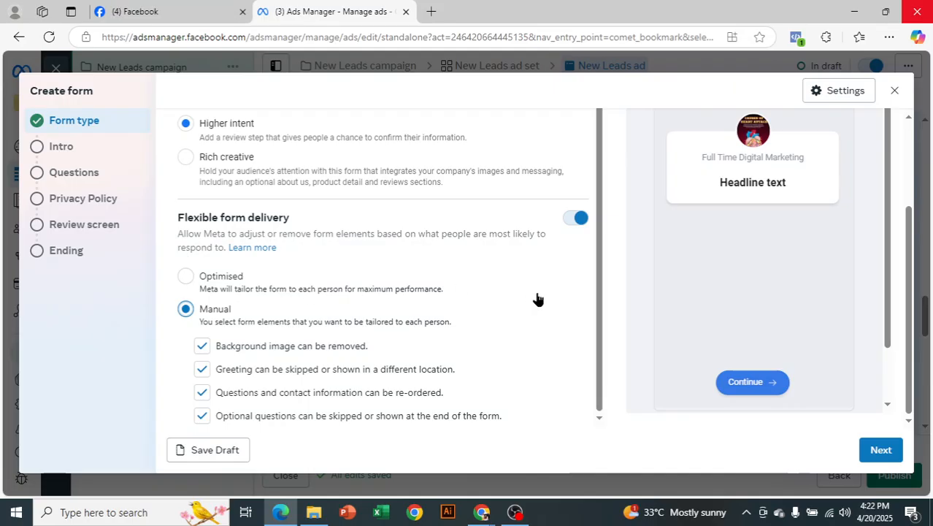
{"action": "left_click", "coordinate": [881, 451]}
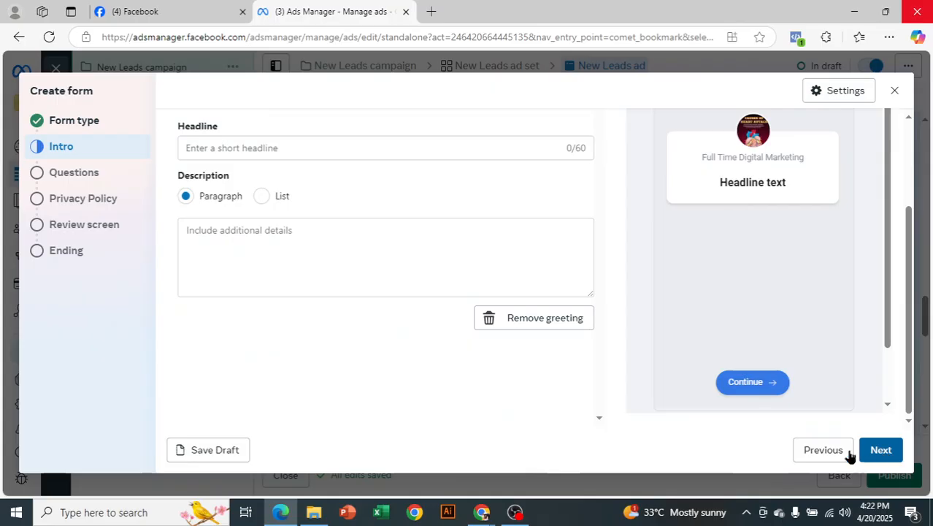
Enter 'Are You Interested In Freelancing?' as the intro headline, correcting a mistyped word.
{"action": "left_click", "coordinate": [323, 146]}
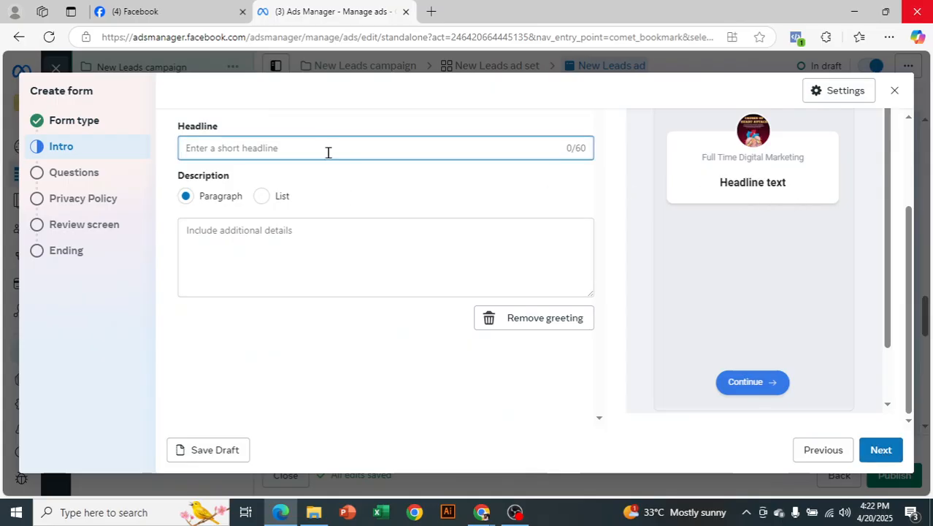
{"action": "type", "text": "Are You Interested In Di"}
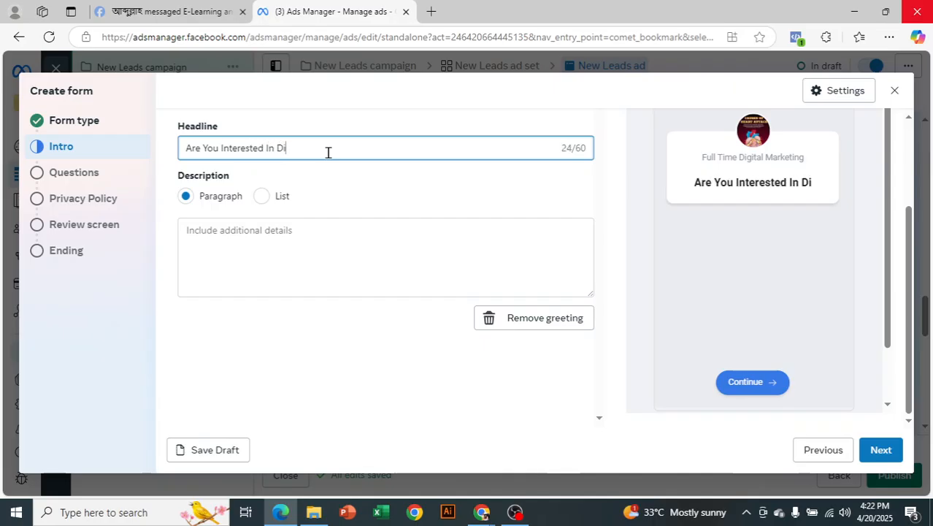
{"action": "type", "text": "gital M"}
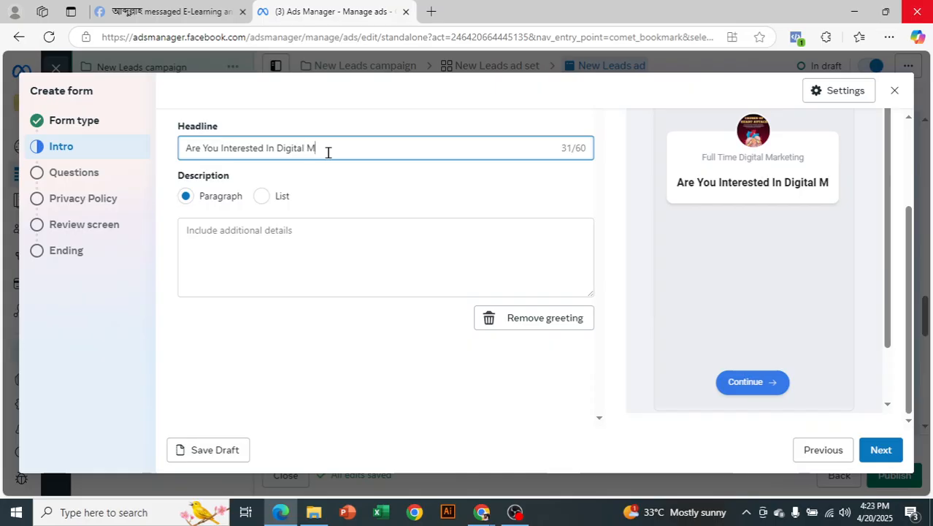
{"action": "key", "text": "BackSpace"}
{"action": "key", "text": "BackSpace"}
{"action": "key", "text": "BackSpace"}
{"action": "key", "text": "BackSpace"}
{"action": "key", "text": "BackSpace"}
{"action": "key", "text": "BackSpace"}
{"action": "key", "text": "BackSpace"}
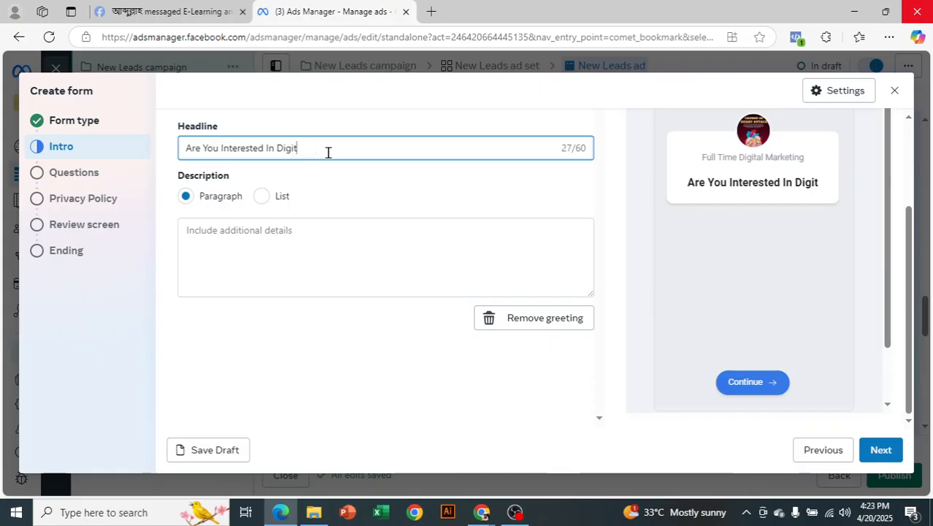
{"action": "key", "text": "BackSpace"}
{"action": "key", "text": "BackSpace"}
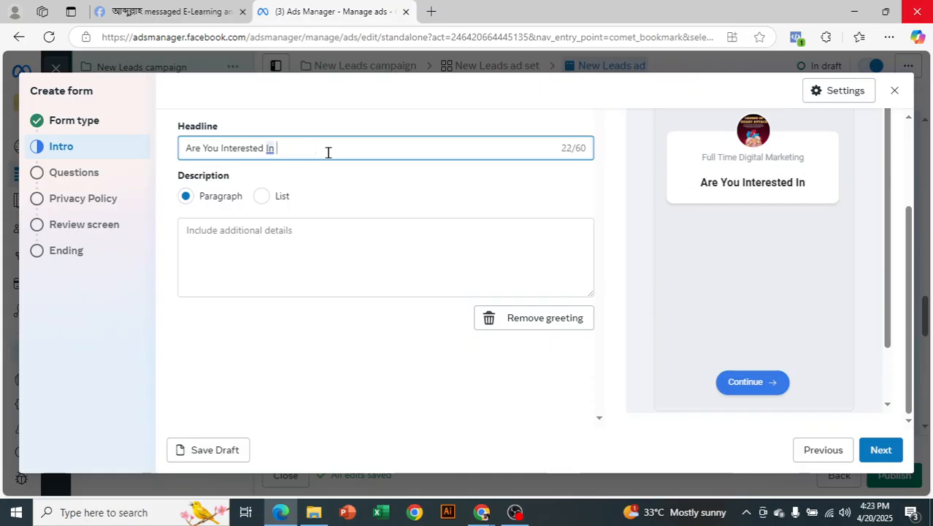
{"action": "type", "text": "Freela"}
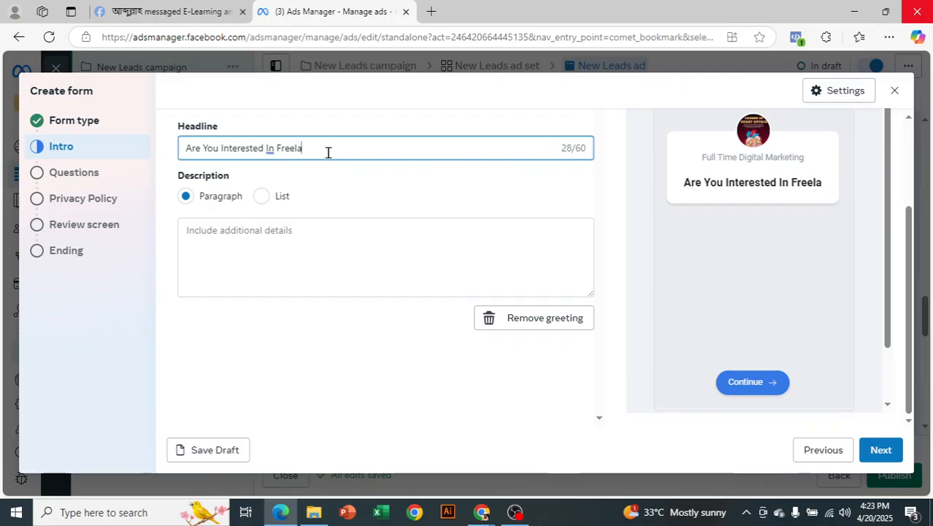
{"action": "type", "text": "ncing?"}
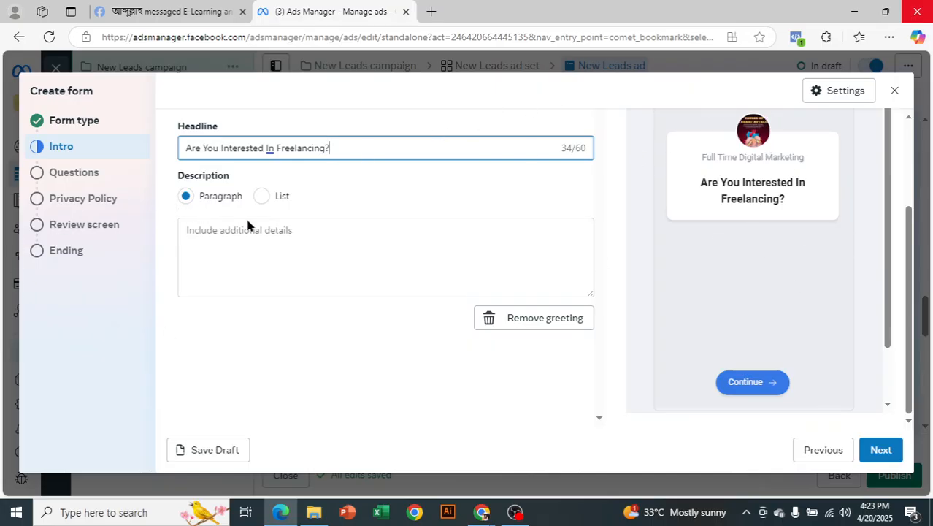
Type 'If yes, please fill the form' into the intro Description box.
{"action": "left_click", "coordinate": [280, 238]}
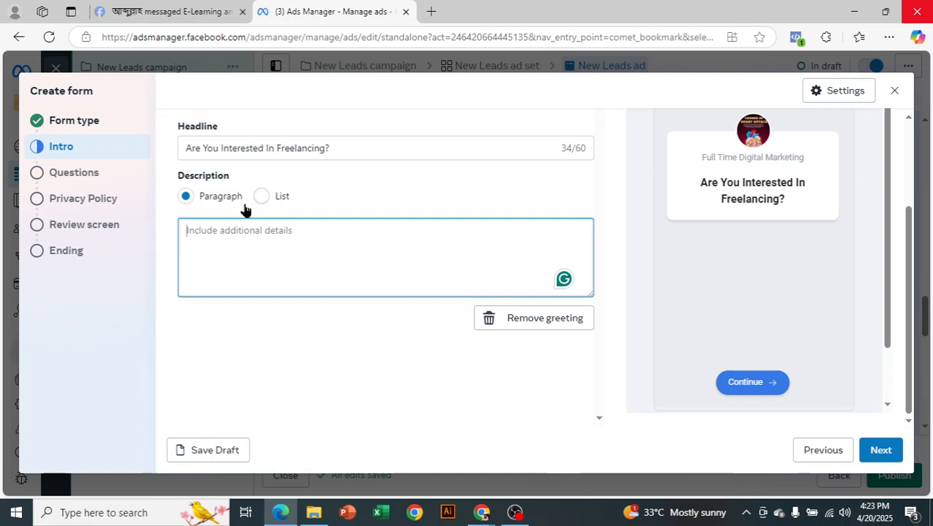
{"action": "type", "text": "I"}
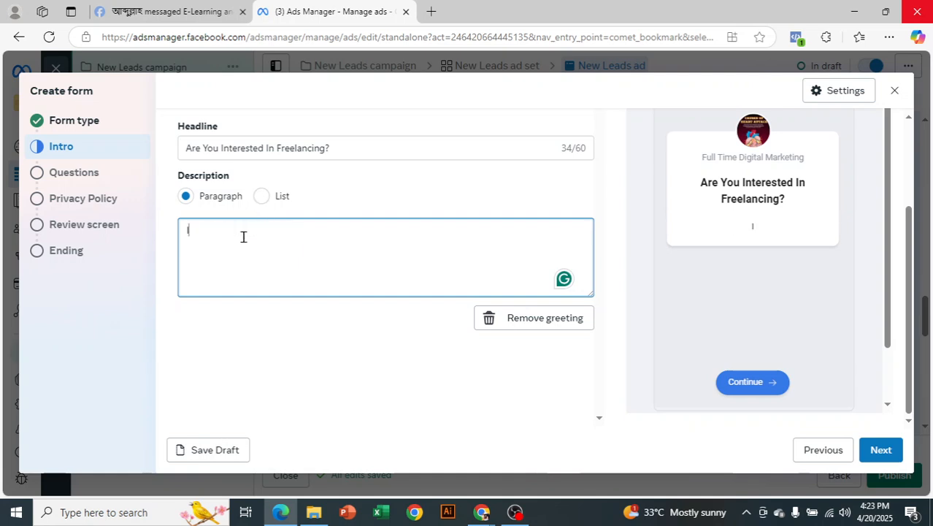
{"action": "type", "text": "f ye"}
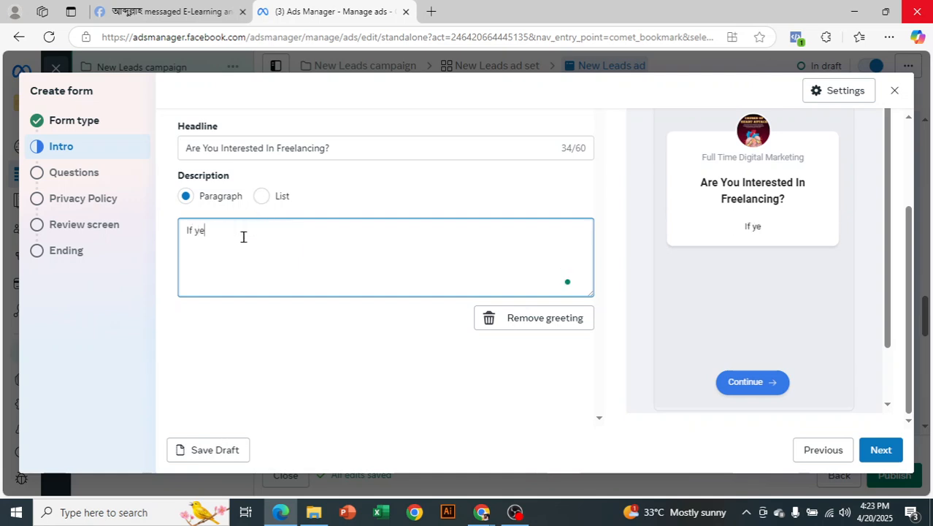
{"action": "type", "text": "s, please fill"}
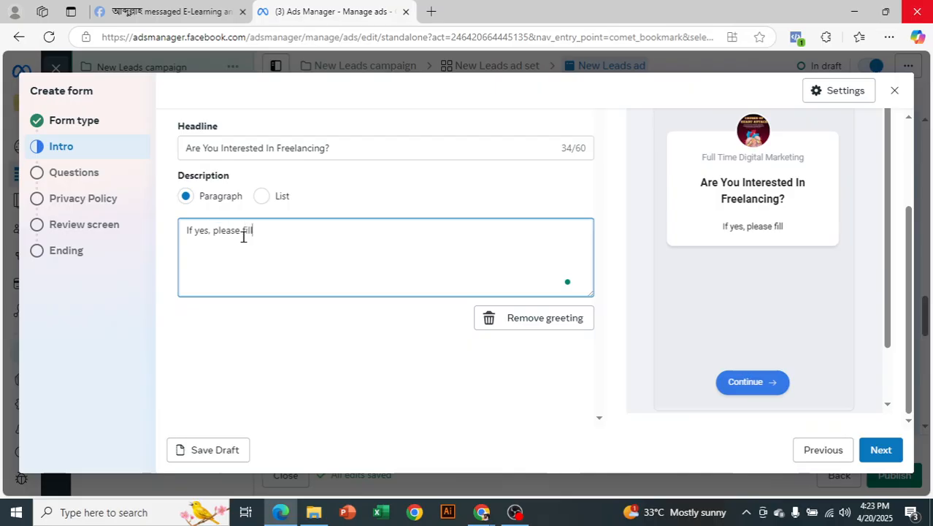
{"action": "type", "text": " the form"}
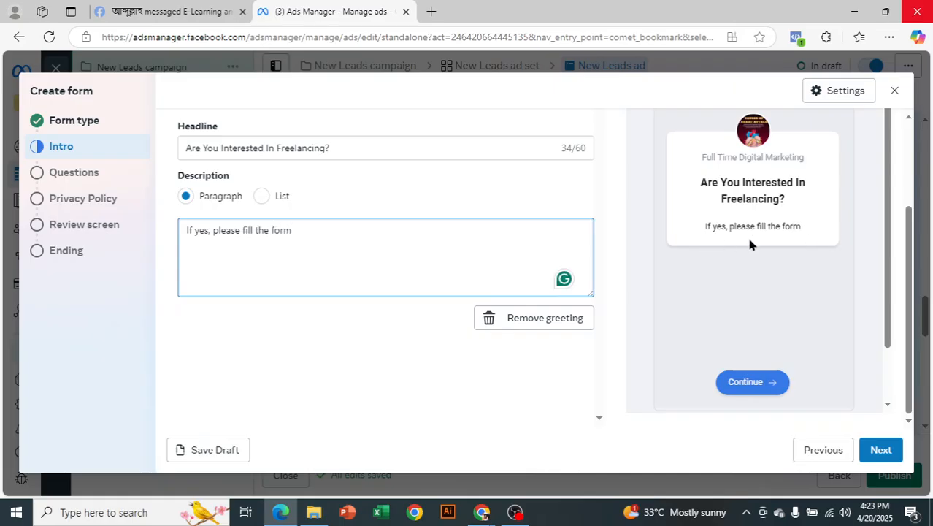
{"action": "left_click", "coordinate": [265, 197]}
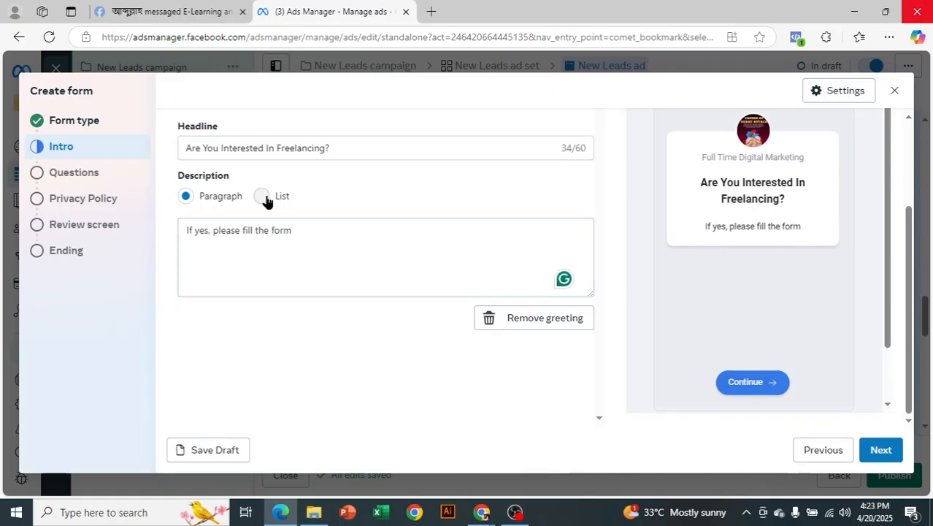
{"action": "left_click", "coordinate": [262, 197]}
{"action": "left_click", "coordinate": [289, 230]}
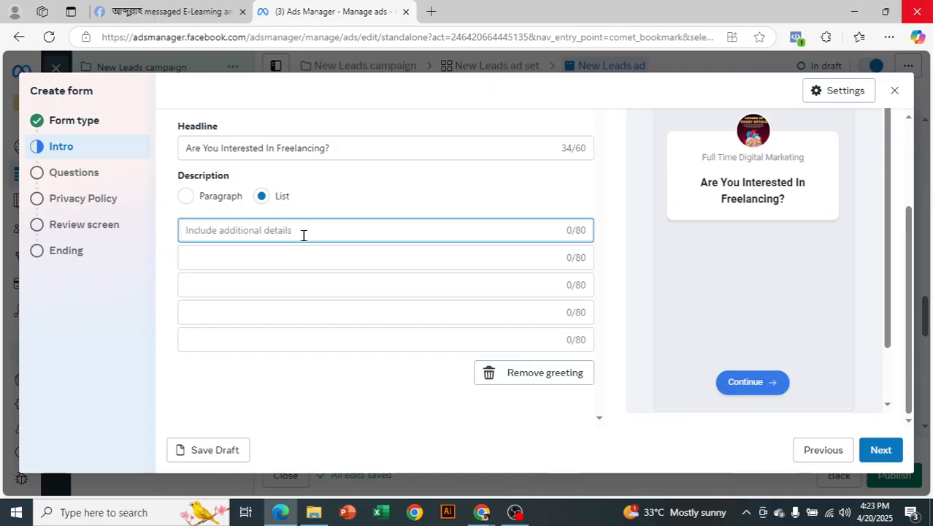
{"action": "type", "text": "d"}
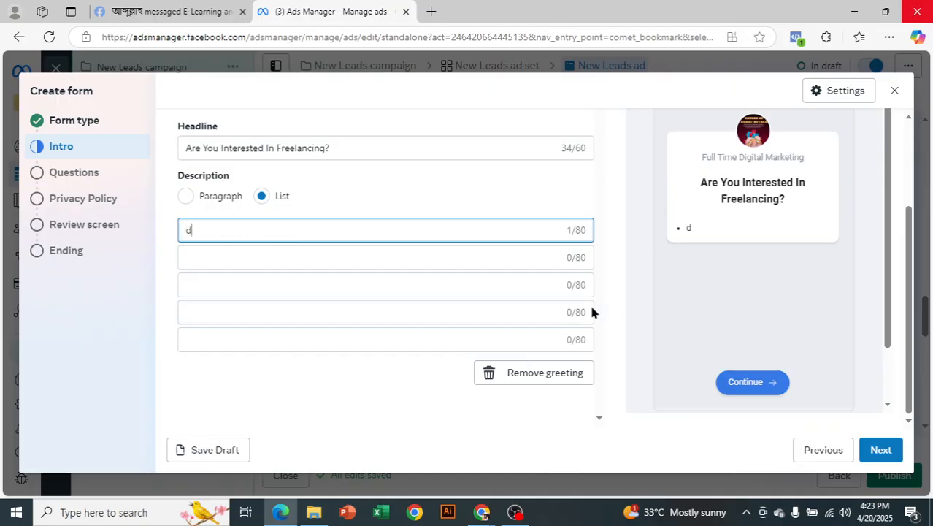
{"action": "type", "text": "igital marketing"}
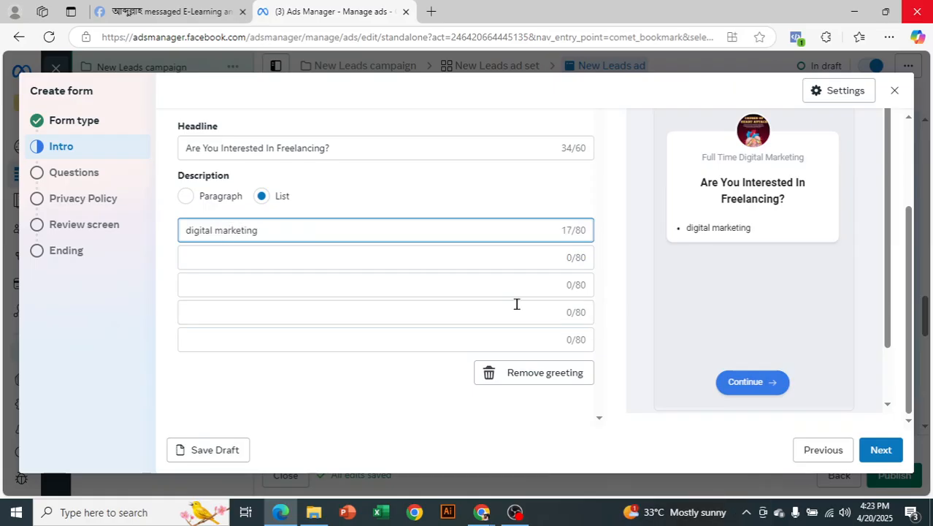
{"action": "left_click", "coordinate": [459, 252]}
{"action": "type", "text": "Graphic de"}
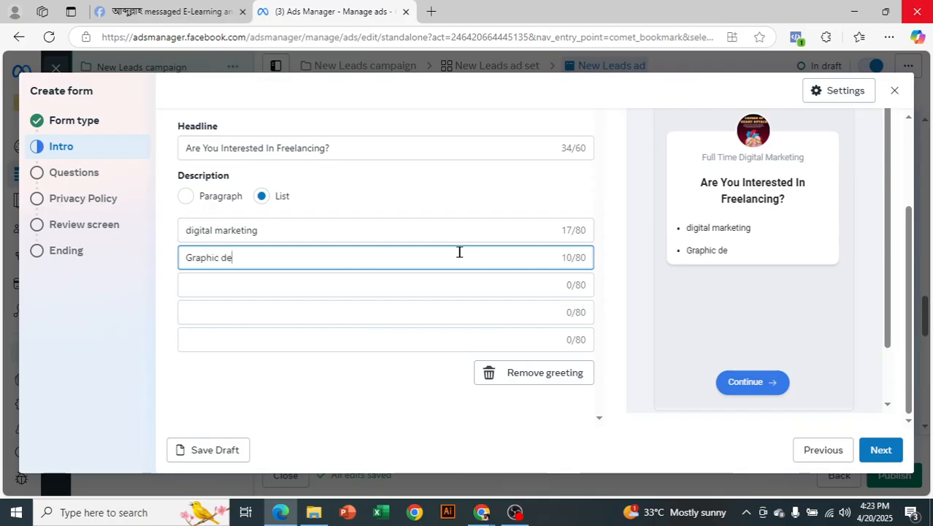
{"action": "type", "text": "sign"}
{"action": "left_click", "coordinate": [191, 203]}
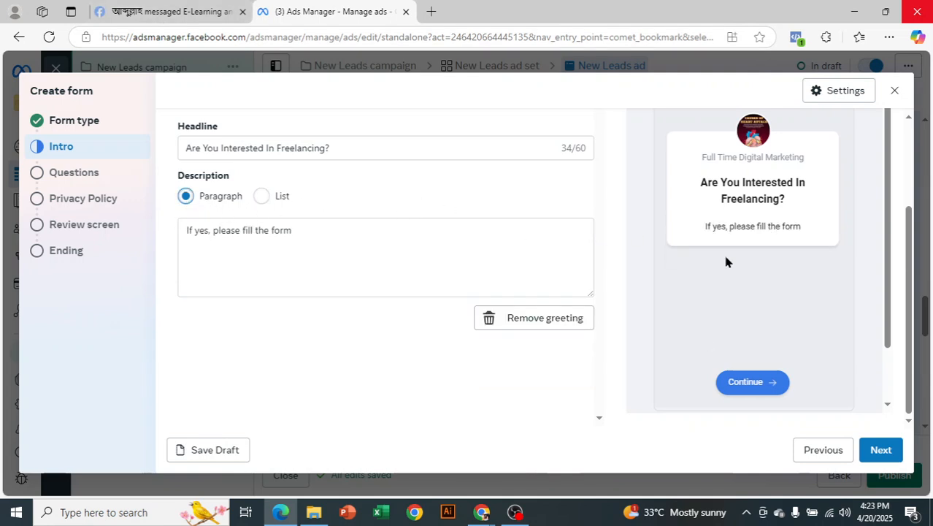
{"action": "left_click", "coordinate": [262, 197]}
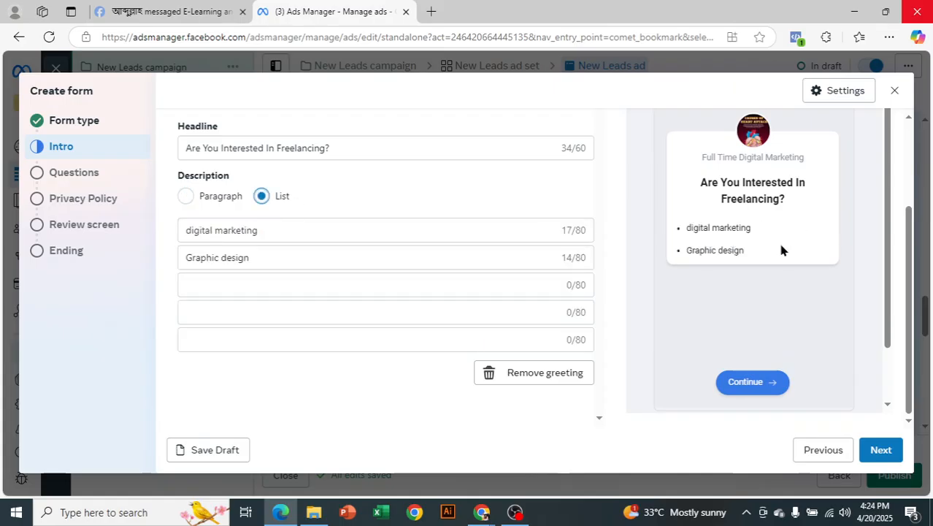
{"action": "left_click", "coordinate": [192, 198]}
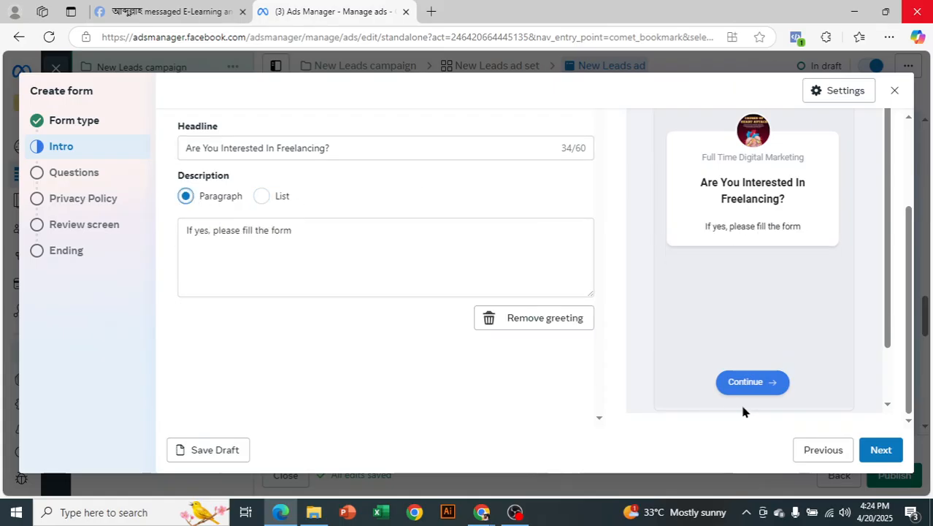
{"action": "scroll", "coordinate": [807, 284], "scroll_direction": "up", "scroll_amount": 3}
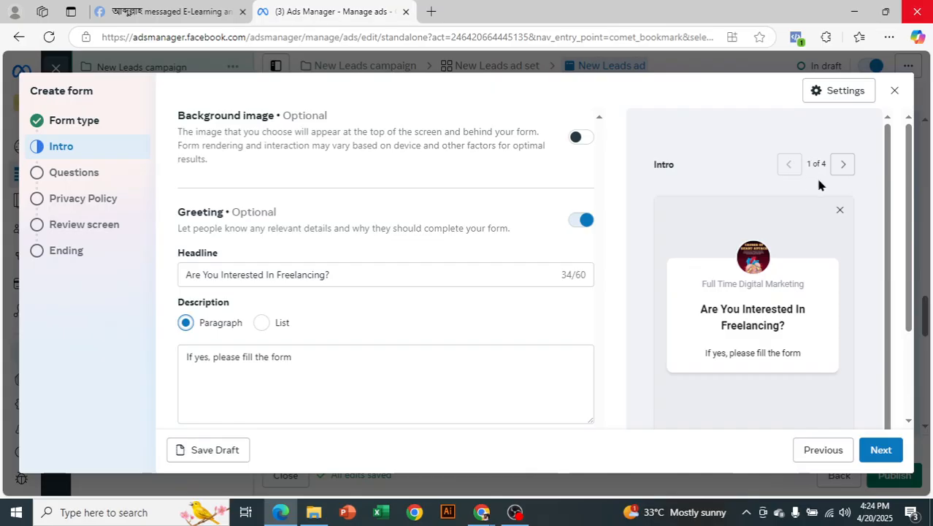
{"action": "left_click", "coordinate": [874, 442]}
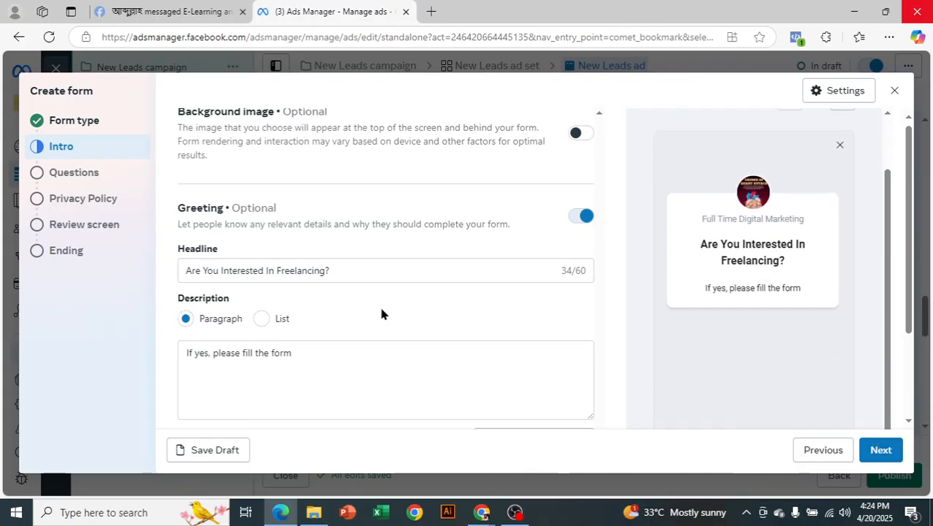
{"action": "scroll", "coordinate": [377, 313], "scroll_direction": "down", "scroll_amount": 3}
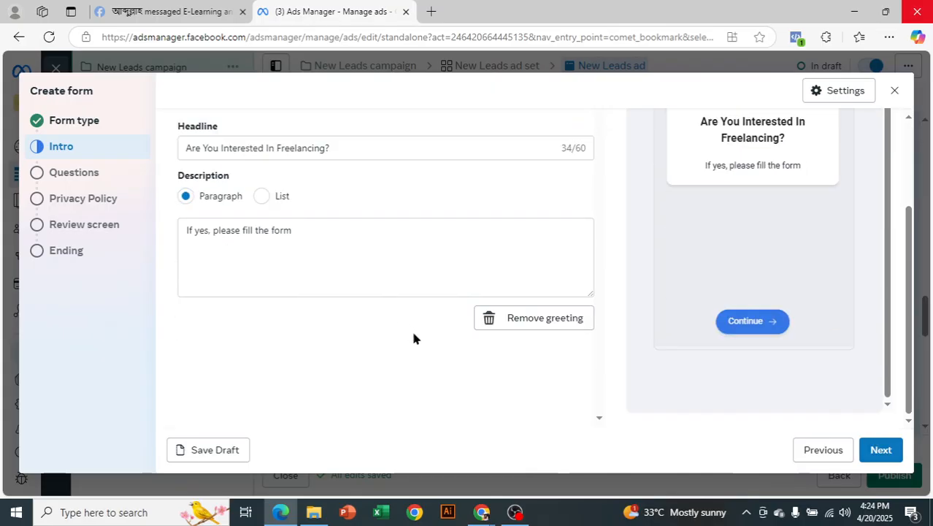
Advance from the intro to the form's Questions step.
{"action": "left_click", "coordinate": [878, 451]}
{"action": "scroll", "coordinate": [521, 309], "scroll_direction": "up", "scroll_amount": 2}
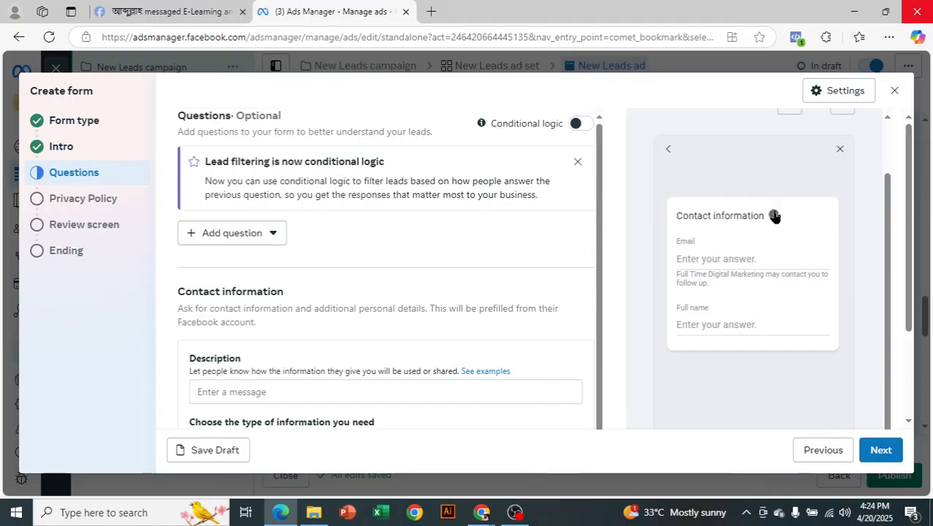
{"action": "scroll", "coordinate": [784, 204], "scroll_direction": "up", "scroll_amount": 1}
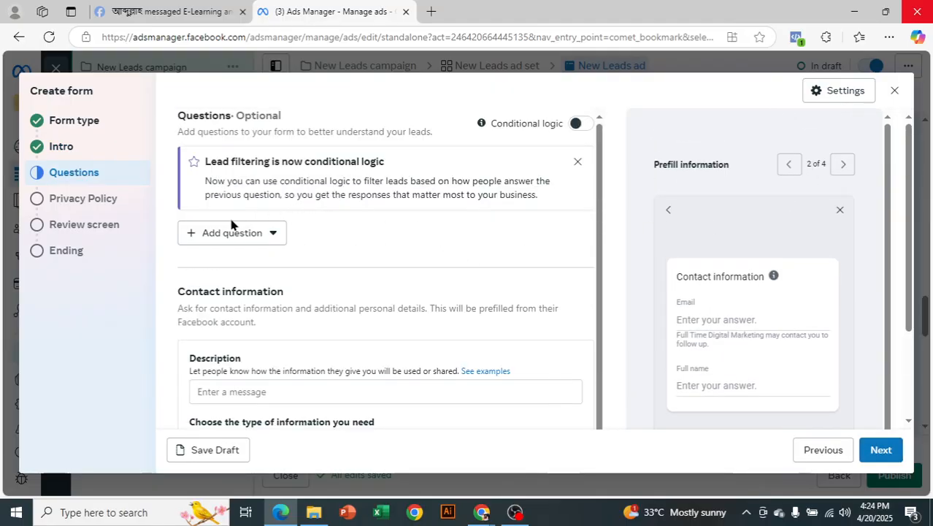
{"action": "scroll", "coordinate": [329, 249], "scroll_direction": "down", "scroll_amount": 1}
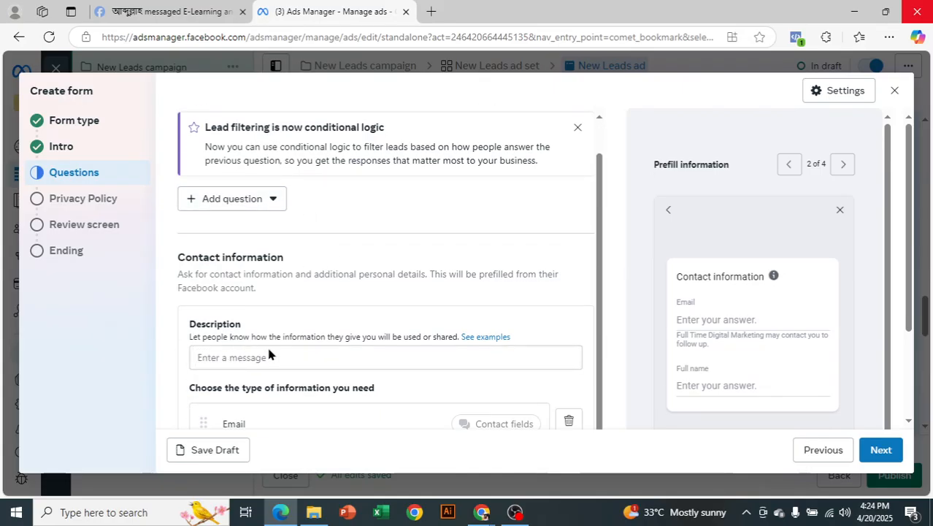
{"action": "scroll", "coordinate": [274, 321], "scroll_direction": "down", "scroll_amount": 2}
Enter 'Please fill out the form' as the Contact information description.
{"action": "left_click", "coordinate": [275, 293]}
{"action": "type", "text": "Please fill"}
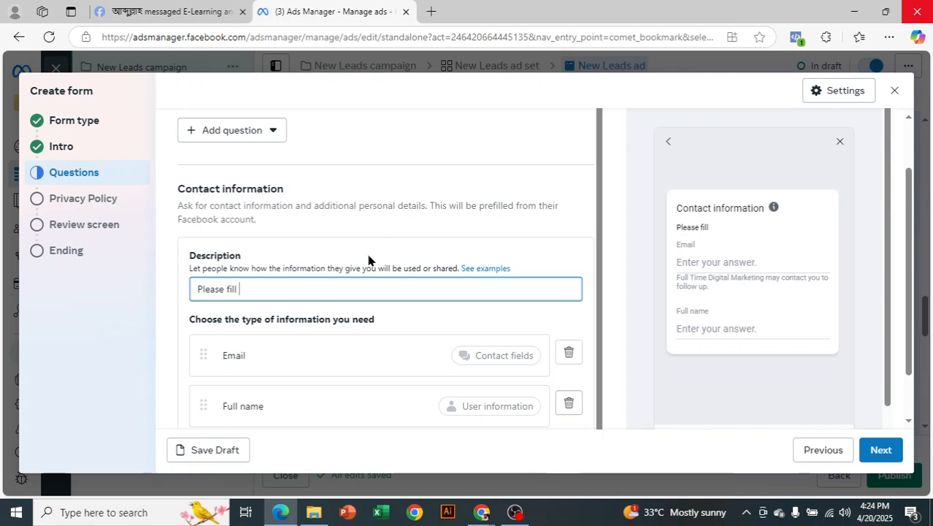
{"action": "type", "text": "out the form"}
{"action": "scroll", "coordinate": [316, 292], "scroll_direction": "down", "scroll_amount": 1}
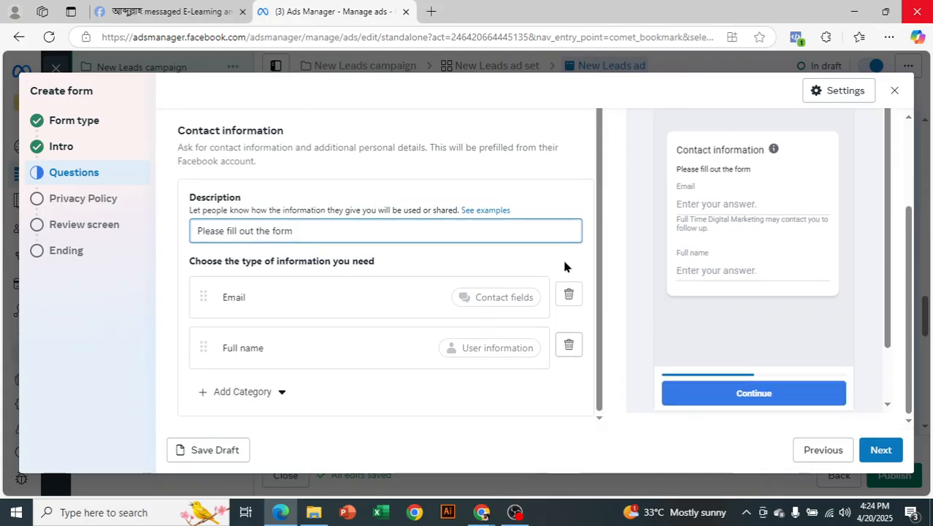
{"action": "scroll", "coordinate": [757, 260], "scroll_direction": "up", "scroll_amount": 2}
{"action": "scroll", "coordinate": [757, 260], "scroll_direction": "up", "scroll_amount": 1}
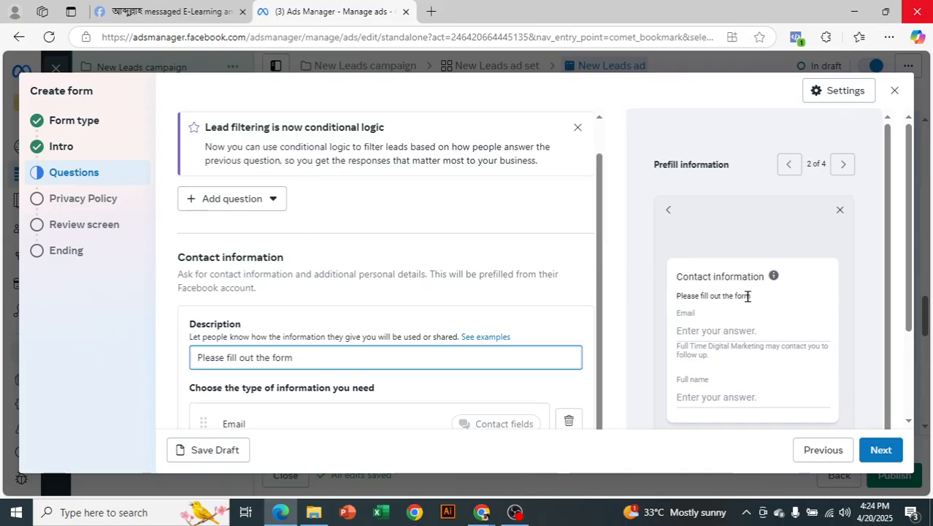
{"action": "scroll", "coordinate": [513, 312], "scroll_direction": "down", "scroll_amount": 2}
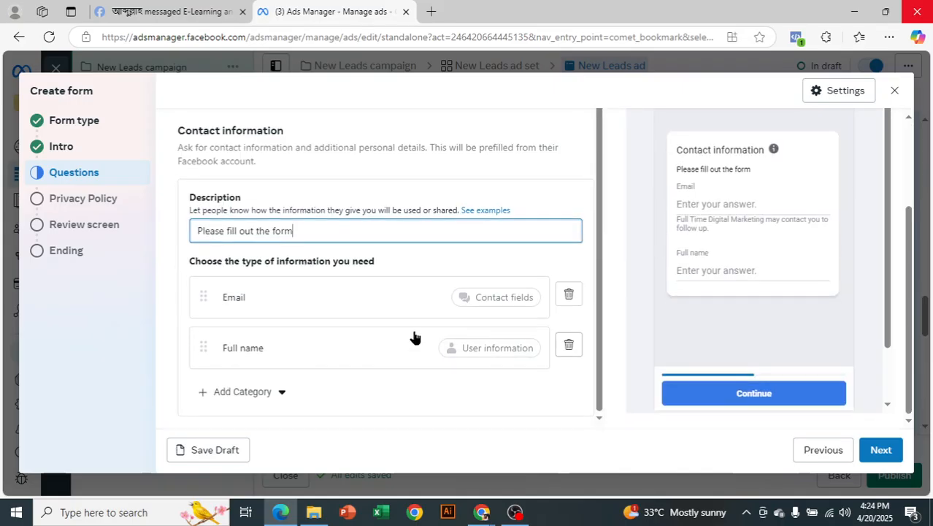
Add Phone number and City questions from the Contact fields category.
{"action": "left_click", "coordinate": [252, 392]}
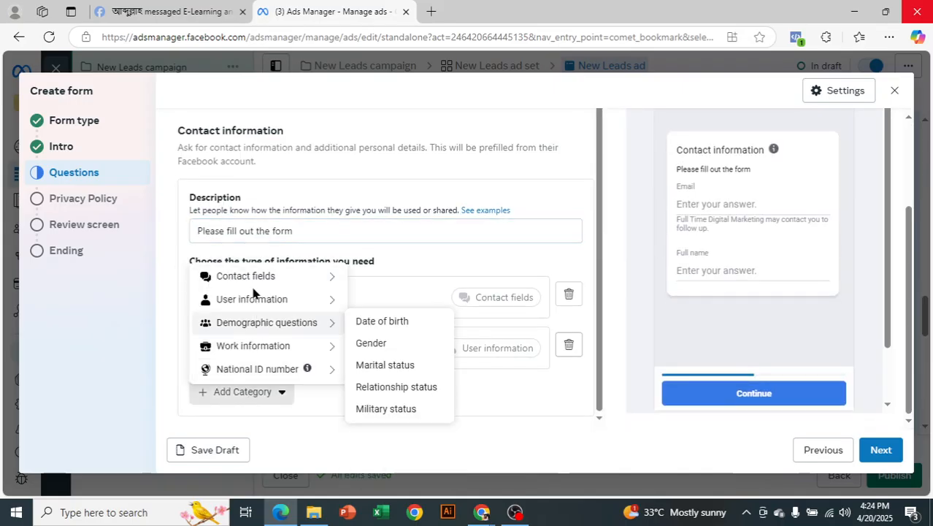
{"action": "mouse_move", "coordinate": [279, 302]}
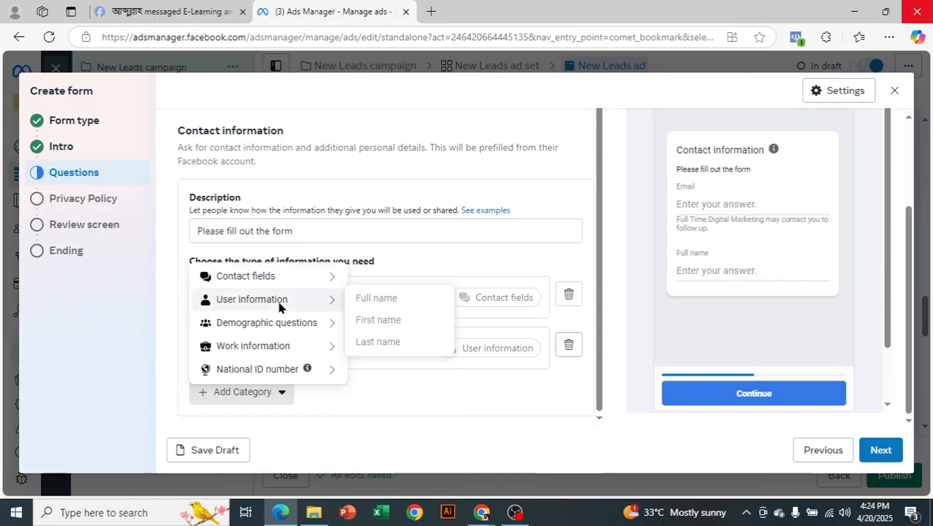
{"action": "mouse_move", "coordinate": [282, 275]}
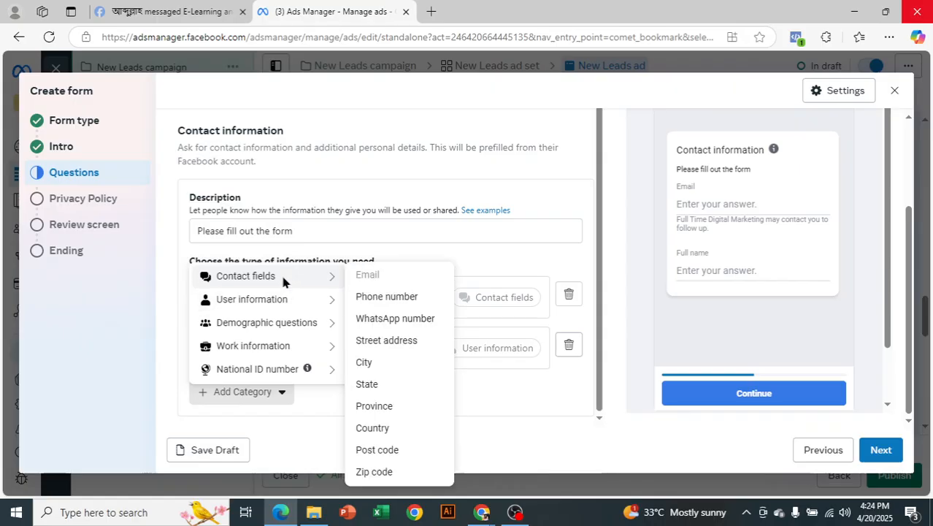
{"action": "left_click", "coordinate": [381, 300]}
{"action": "scroll", "coordinate": [316, 322], "scroll_direction": "down", "scroll_amount": 1}
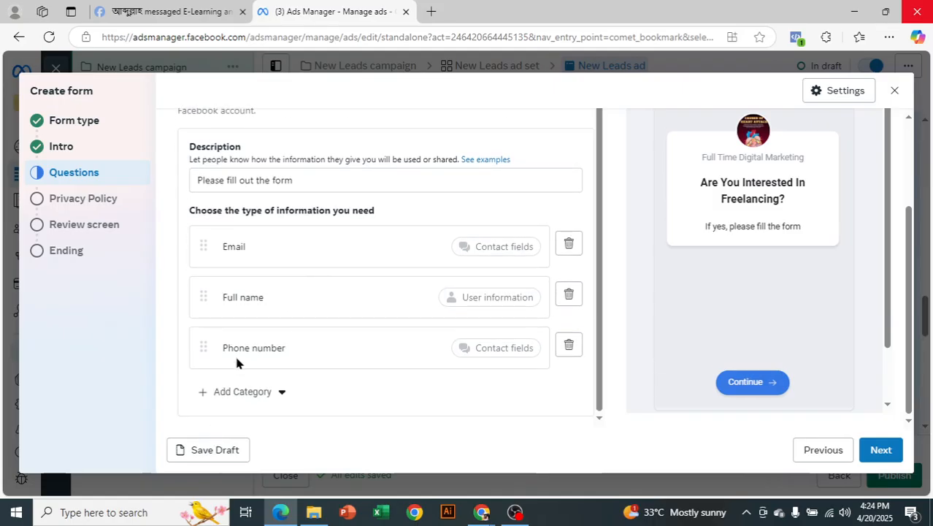
{"action": "left_click", "coordinate": [259, 393]}
{"action": "mouse_move", "coordinate": [274, 282]}
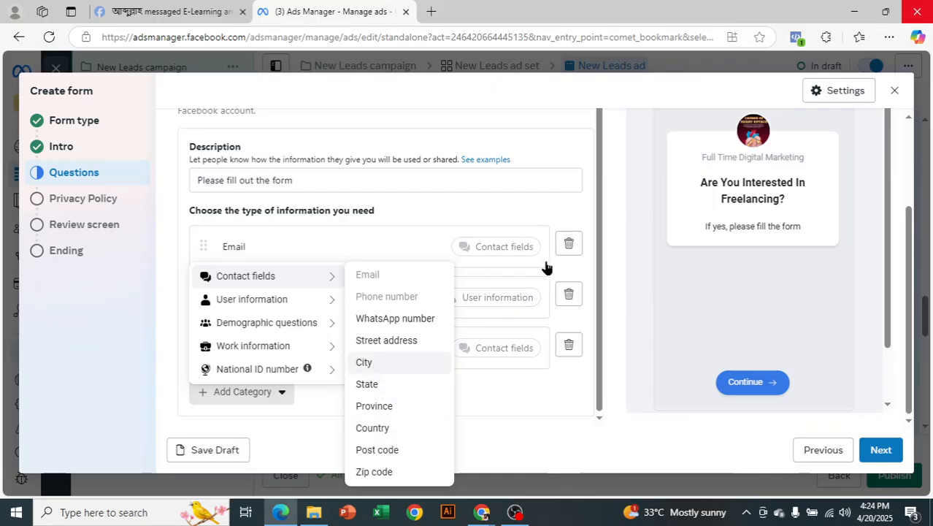
{"action": "left_click", "coordinate": [368, 363]}
{"action": "scroll", "coordinate": [261, 378], "scroll_direction": "down", "scroll_amount": 1}
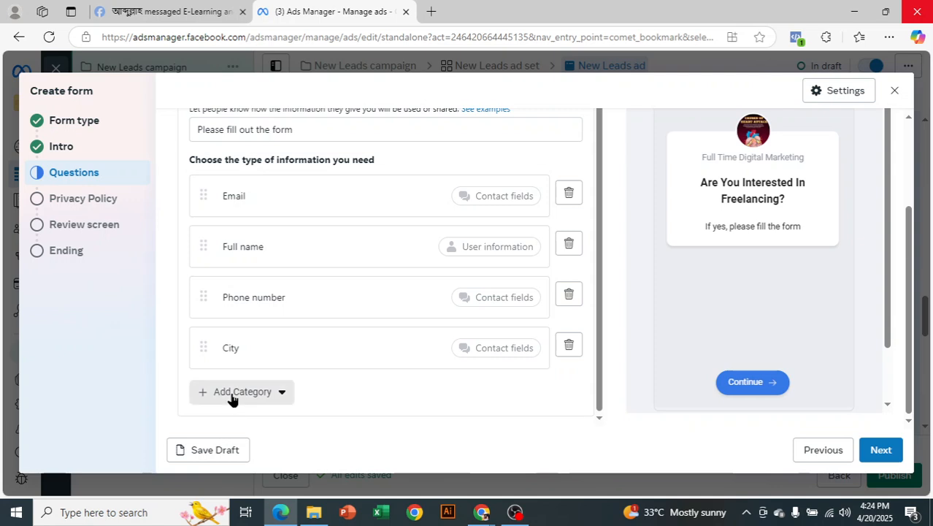
Add a Date of birth question from Demographic questions.
{"action": "left_click", "coordinate": [233, 392]}
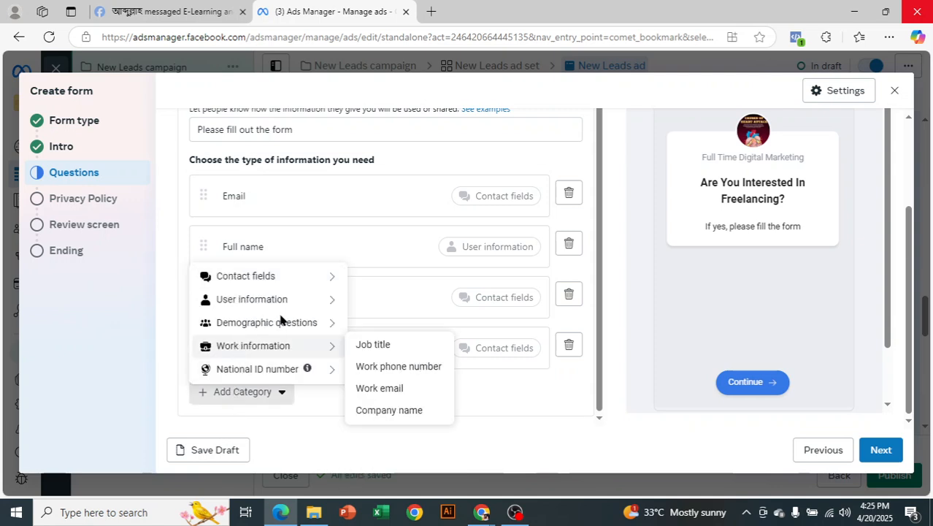
{"action": "mouse_move", "coordinate": [290, 319]}
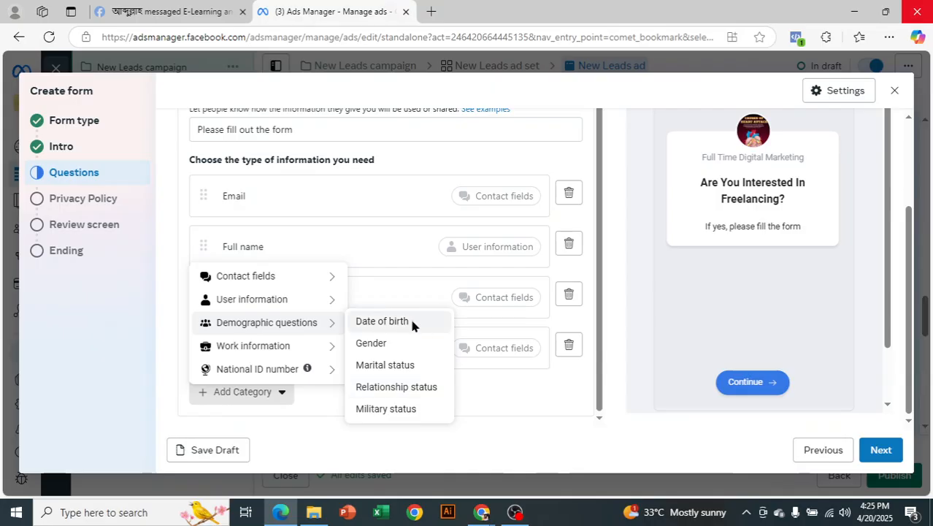
{"action": "left_click", "coordinate": [382, 321]}
{"action": "scroll", "coordinate": [396, 346], "scroll_direction": "down", "scroll_amount": 1}
Reorder the questions so Full name comes first and Date of birth sits above City.
{"action": "scroll", "coordinate": [343, 369], "scroll_direction": "up", "scroll_amount": 2}
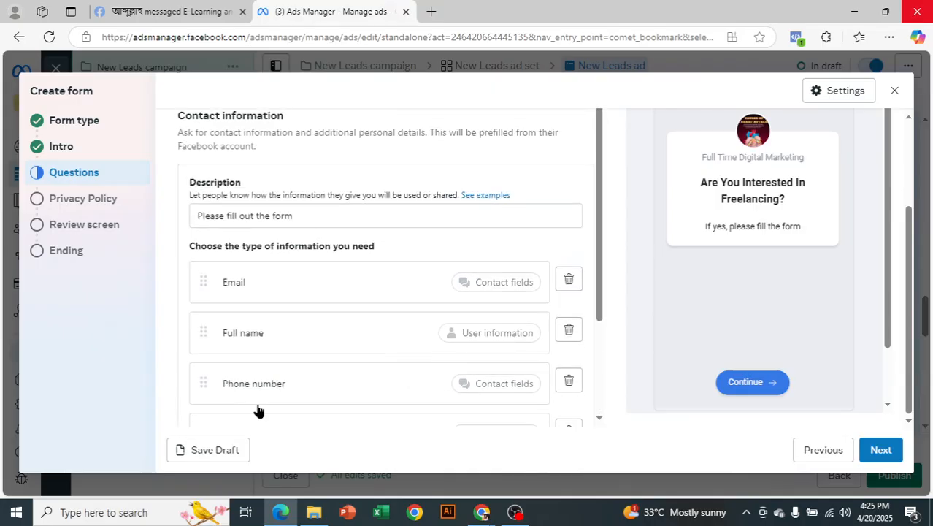
{"action": "left_click_drag", "start_coordinate": [200, 334], "coordinate": [199, 278]}
{"action": "scroll", "coordinate": [418, 302], "scroll_direction": "down", "scroll_amount": 1}
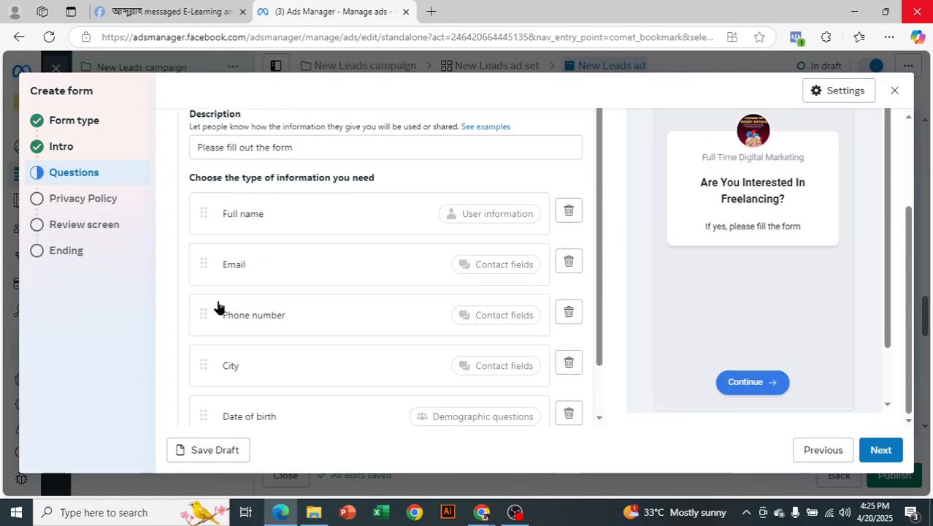
{"action": "scroll", "coordinate": [231, 369], "scroll_direction": "down", "scroll_amount": 1}
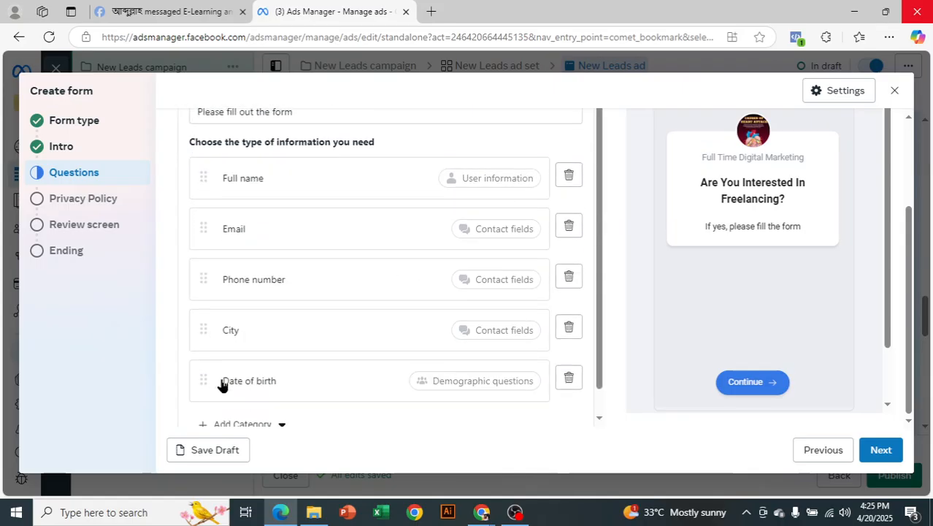
{"action": "left_click_drag", "start_coordinate": [207, 354], "coordinate": [203, 295]}
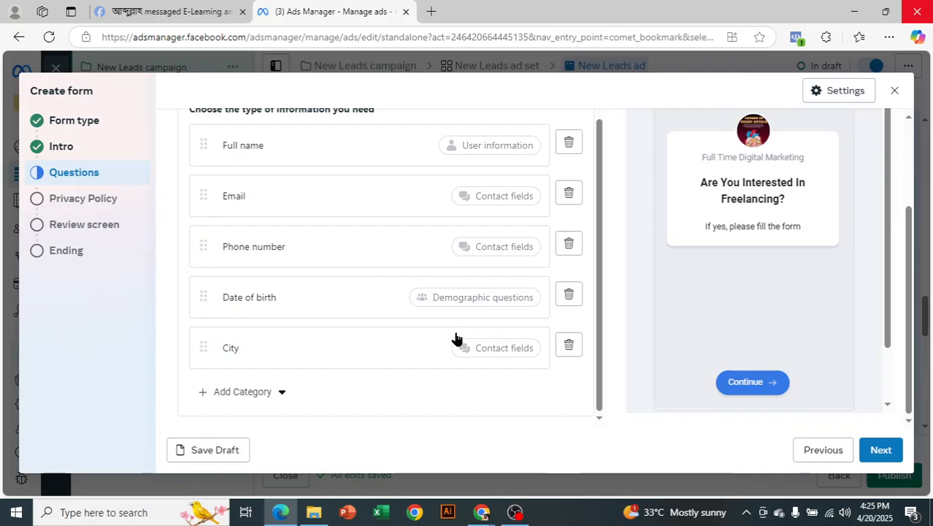
Preview the form's next page, then continue to the Privacy Policy step.
{"action": "scroll", "coordinate": [848, 299], "scroll_direction": "up", "scroll_amount": 3}
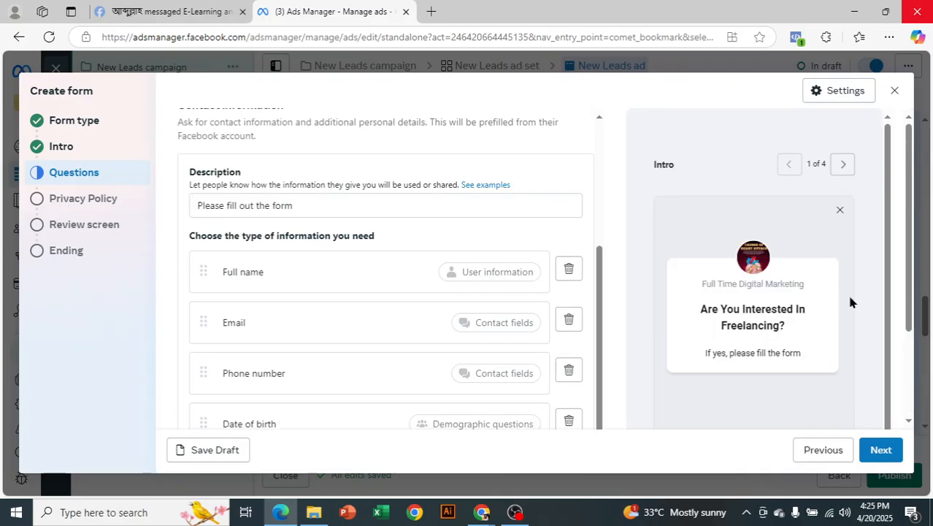
{"action": "left_click", "coordinate": [836, 168]}
{"action": "scroll", "coordinate": [803, 240], "scroll_direction": "down", "scroll_amount": 2}
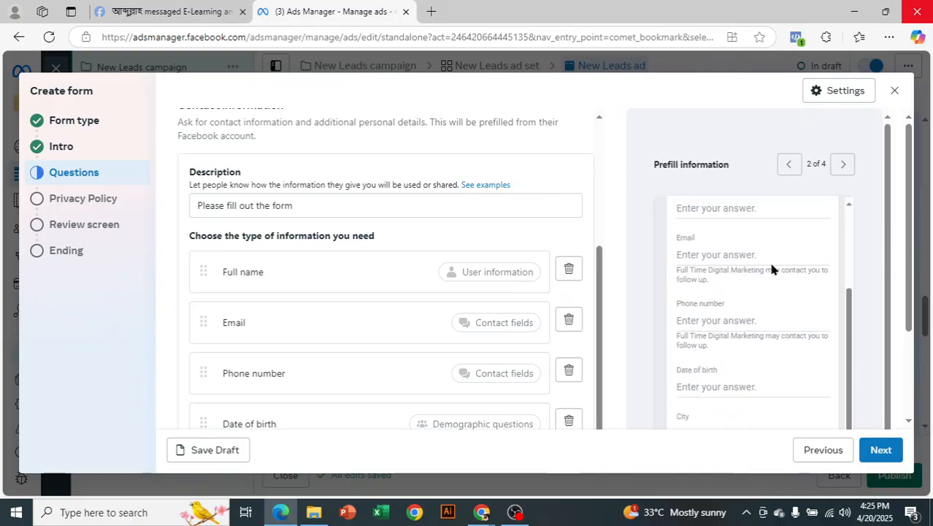
{"action": "scroll", "coordinate": [723, 325], "scroll_direction": "down", "scroll_amount": 2}
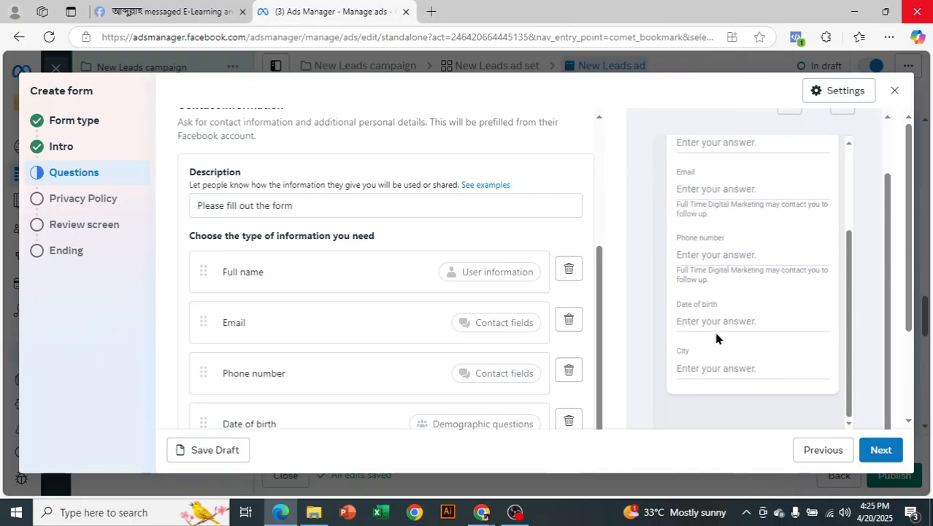
{"action": "scroll", "coordinate": [583, 227], "scroll_direction": "down", "scroll_amount": 2}
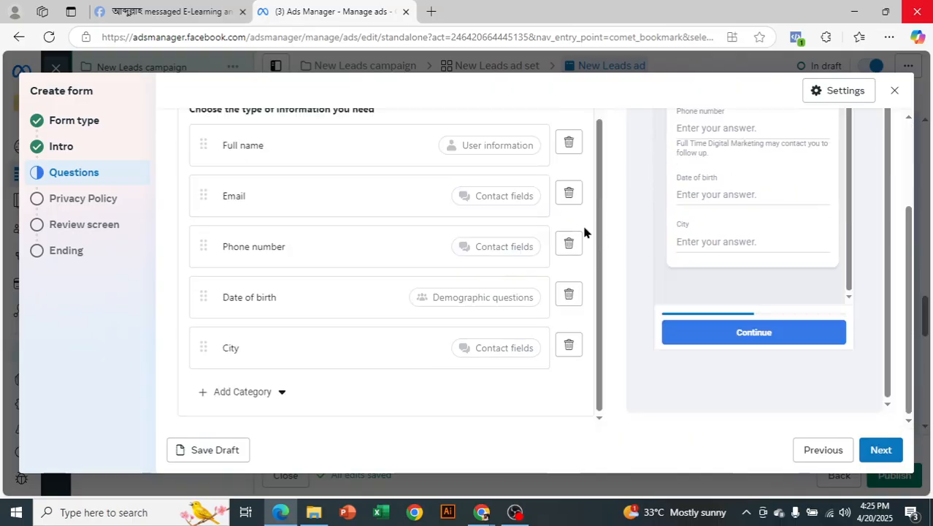
{"action": "left_click", "coordinate": [879, 451]}
Place the cursor in the empty Privacy Policy Link field, then start a new browser tab.
{"action": "scroll", "coordinate": [379, 307], "scroll_direction": "up", "scroll_amount": 2}
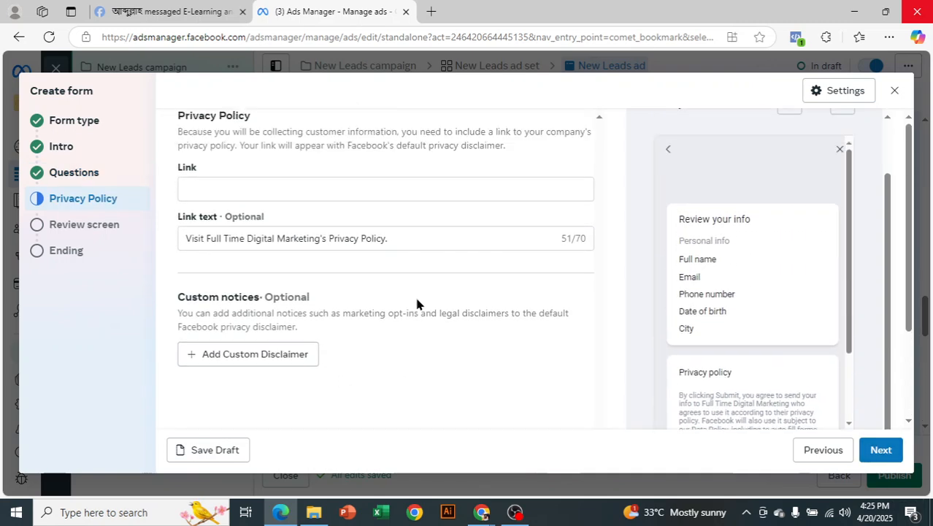
{"action": "left_click", "coordinate": [348, 188]}
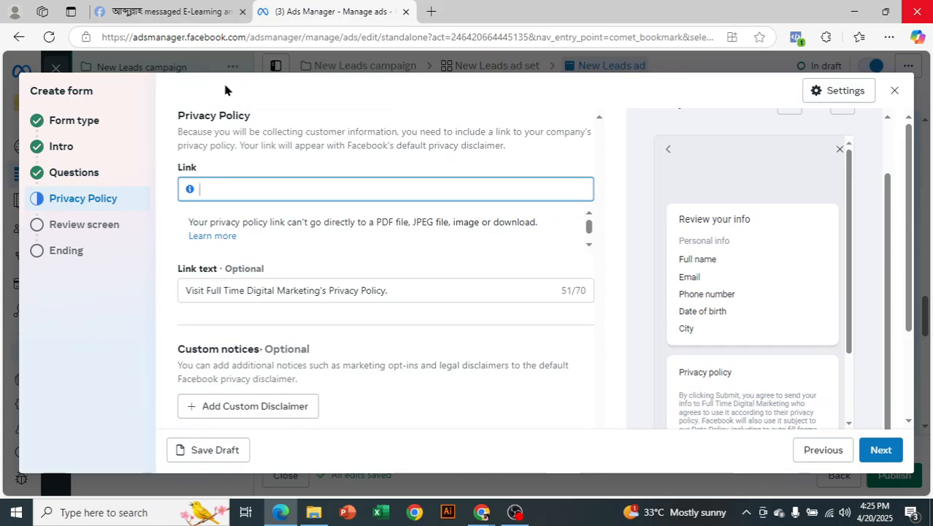
{"action": "left_click", "coordinate": [431, 12]}
Go to daraz.com and open its Privacy Policy page from the footer.
{"action": "type", "text": "darza"}
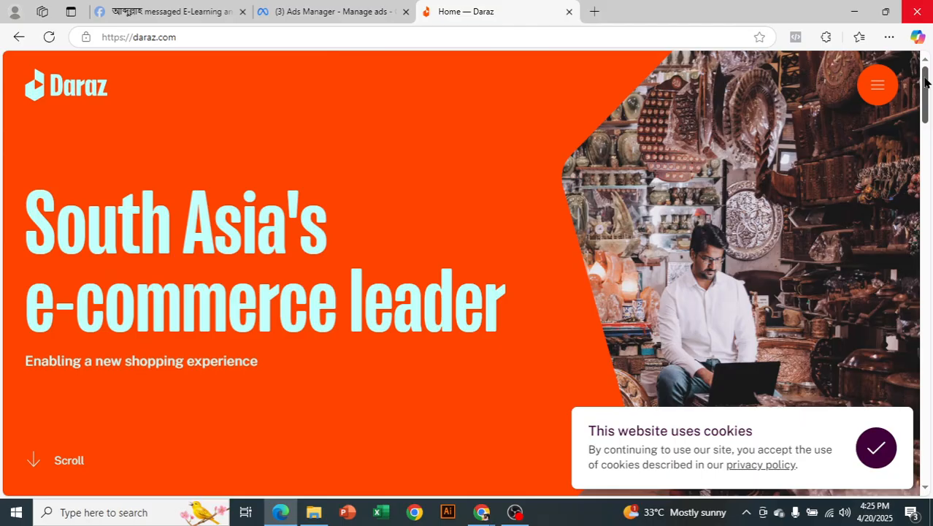
{"action": "left_click_drag", "start_coordinate": [925, 82], "coordinate": [893, 449]}
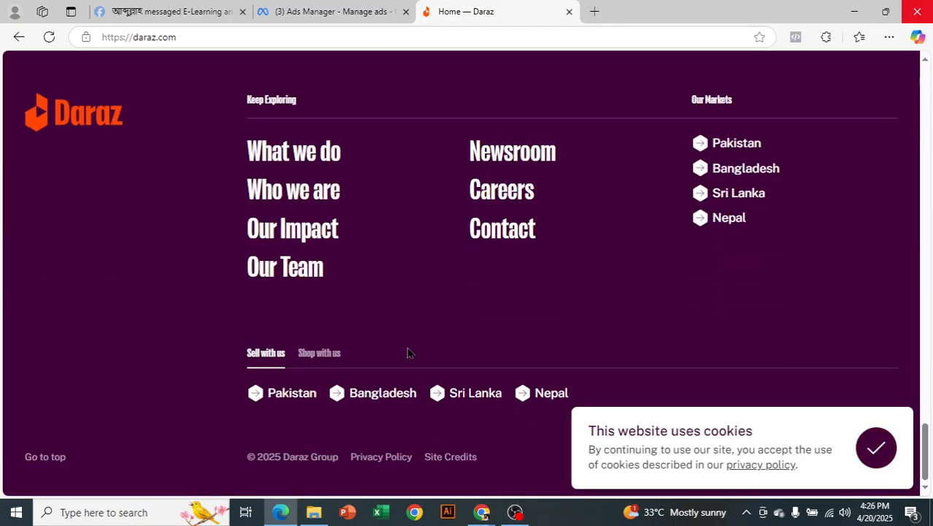
{"action": "left_click", "coordinate": [381, 461]}
Copy the Privacy Policy page's web address and return to the Ads Manager tab.
{"action": "left_click", "coordinate": [215, 40]}
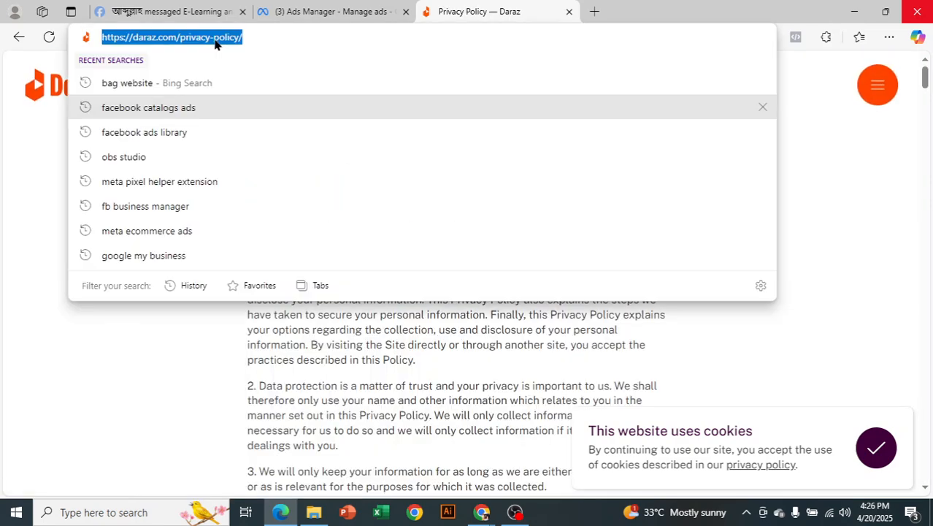
{"action": "right_click", "coordinate": [211, 42]}
{"action": "left_click", "coordinate": [241, 172]}
{"action": "left_click", "coordinate": [318, 11]}
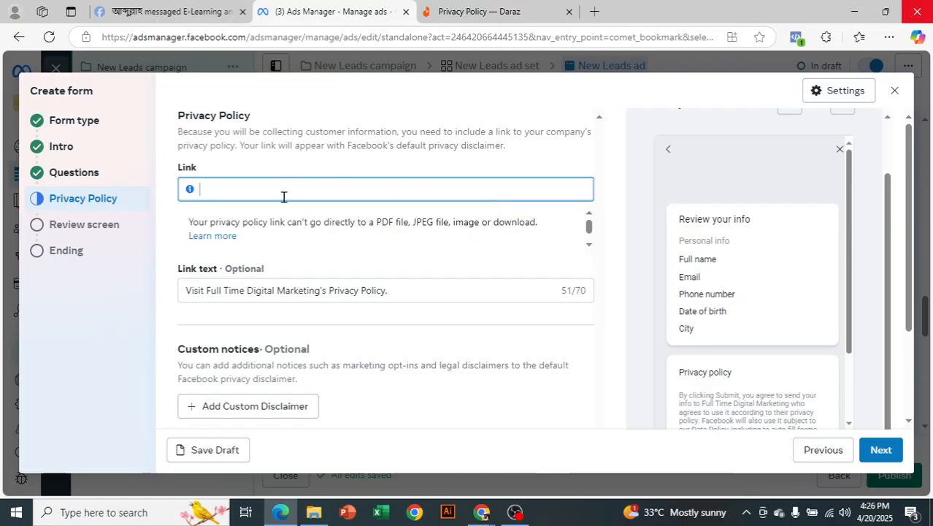
{"action": "key", "text": "ctrl+v"}
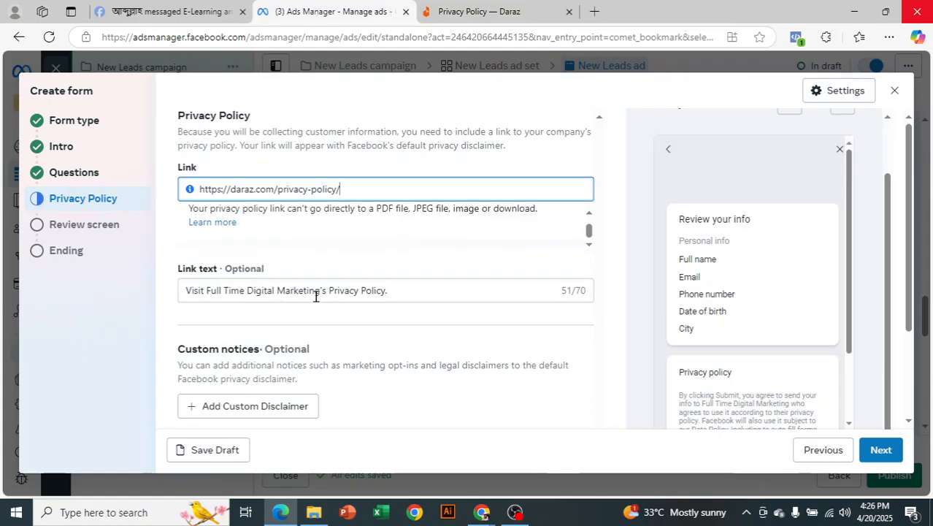
{"action": "left_click_drag", "start_coordinate": [323, 295], "coordinate": [174, 298]}
{"action": "key", "text": "BackSpace"}
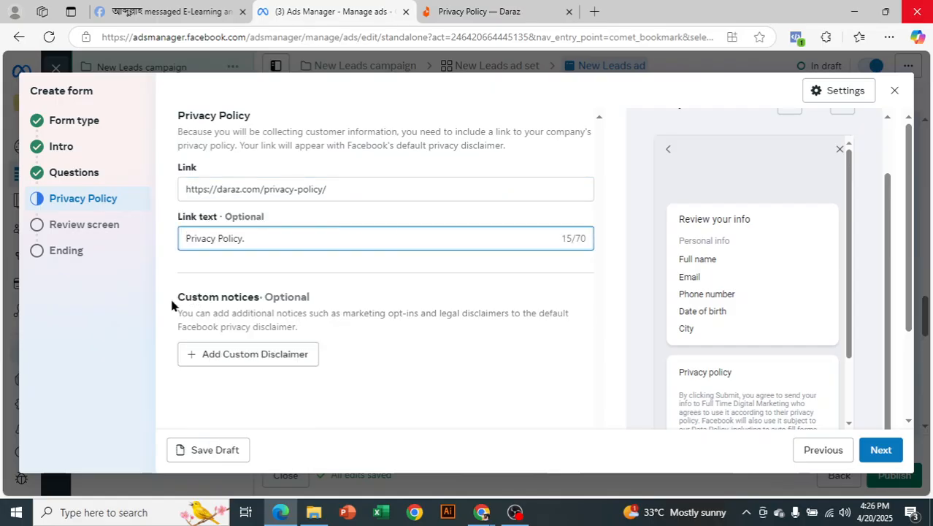
Add and then remove a custom disclaimer, leaving none, and return to the Questions step.
{"action": "scroll", "coordinate": [373, 296], "scroll_direction": "down", "scroll_amount": 1}
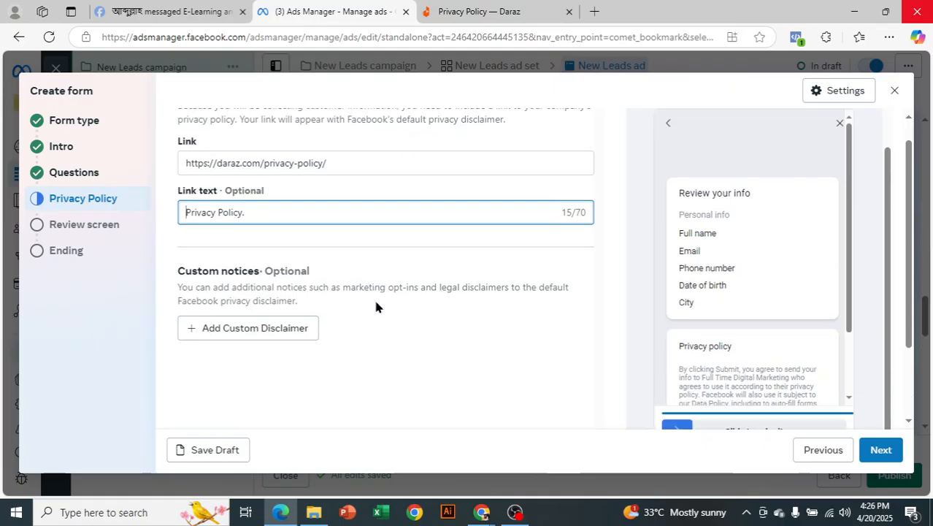
{"action": "scroll", "coordinate": [376, 307], "scroll_direction": "up", "scroll_amount": 1}
{"action": "scroll", "coordinate": [374, 306], "scroll_direction": "down", "scroll_amount": 2}
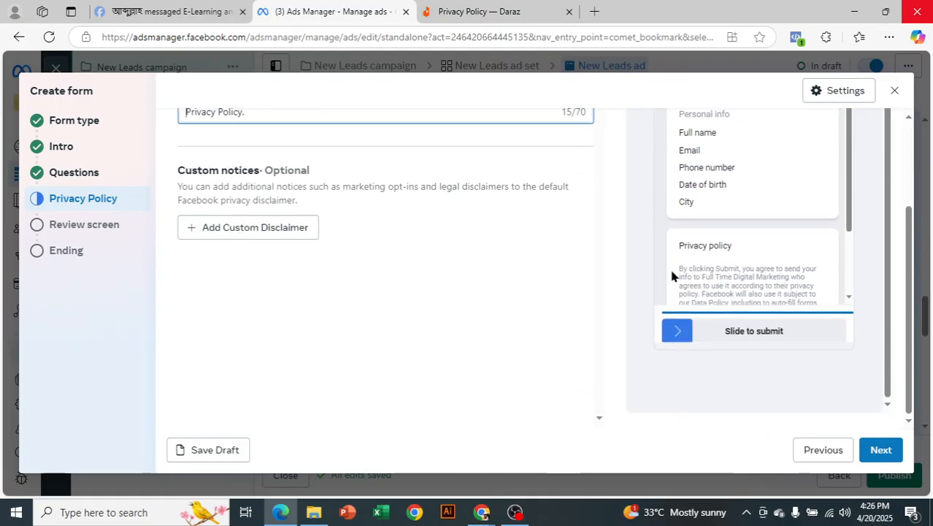
{"action": "scroll", "coordinate": [693, 268], "scroll_direction": "down", "scroll_amount": 1}
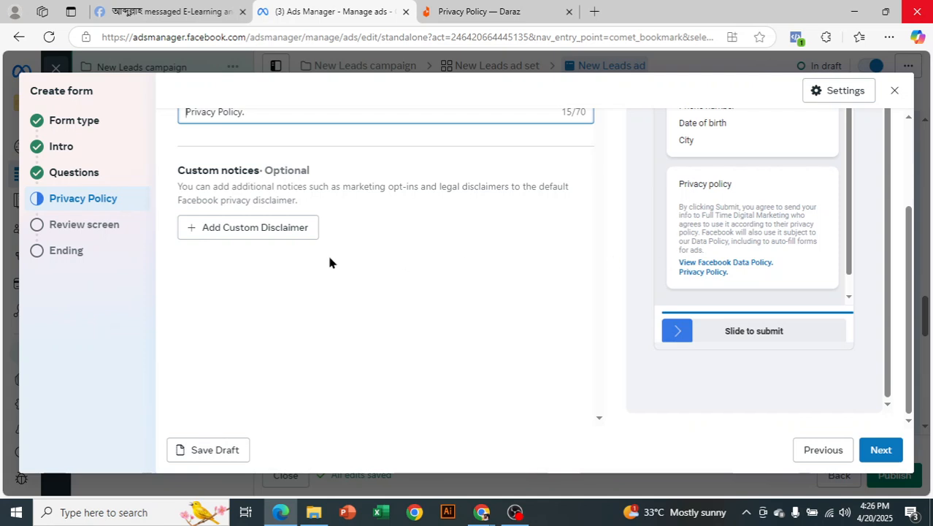
{"action": "left_click", "coordinate": [226, 229]}
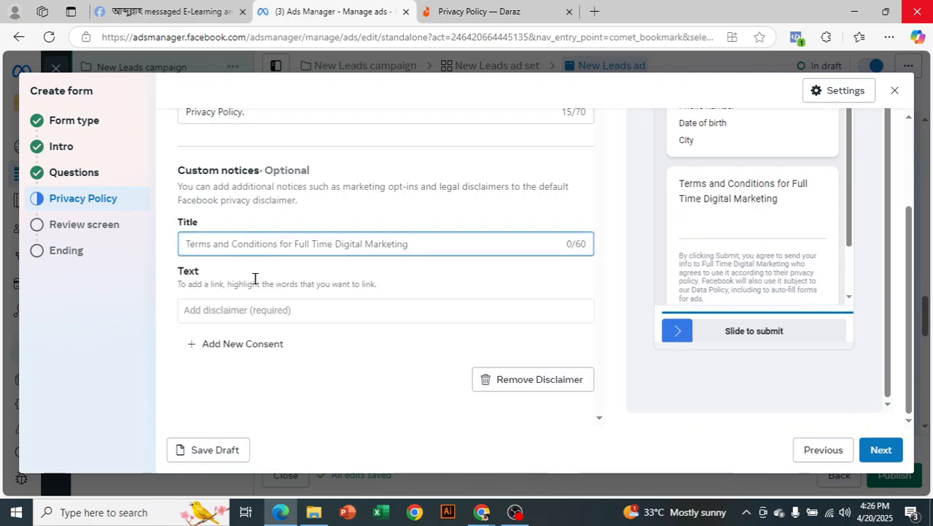
{"action": "left_click", "coordinate": [542, 381]}
{"action": "scroll", "coordinate": [615, 288], "scroll_direction": "up", "scroll_amount": 2}
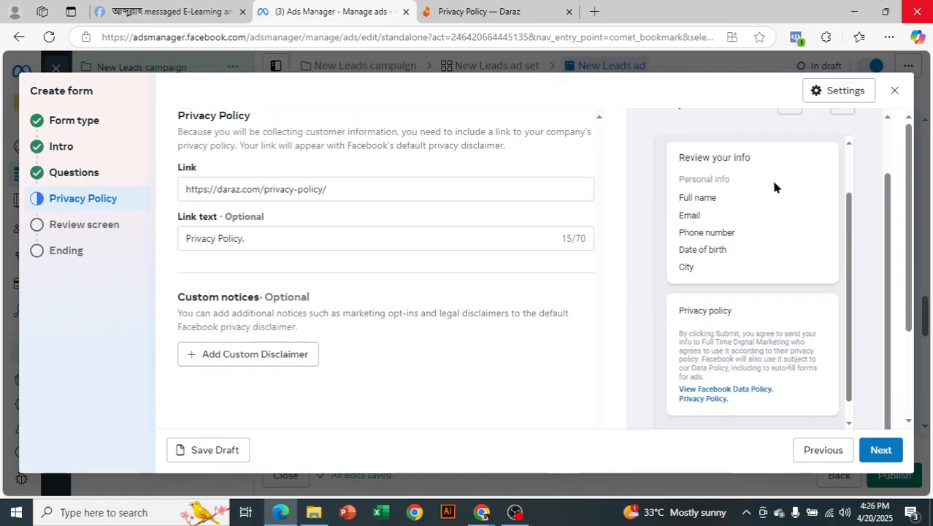
{"action": "scroll", "coordinate": [827, 322], "scroll_direction": "up", "scroll_amount": 3}
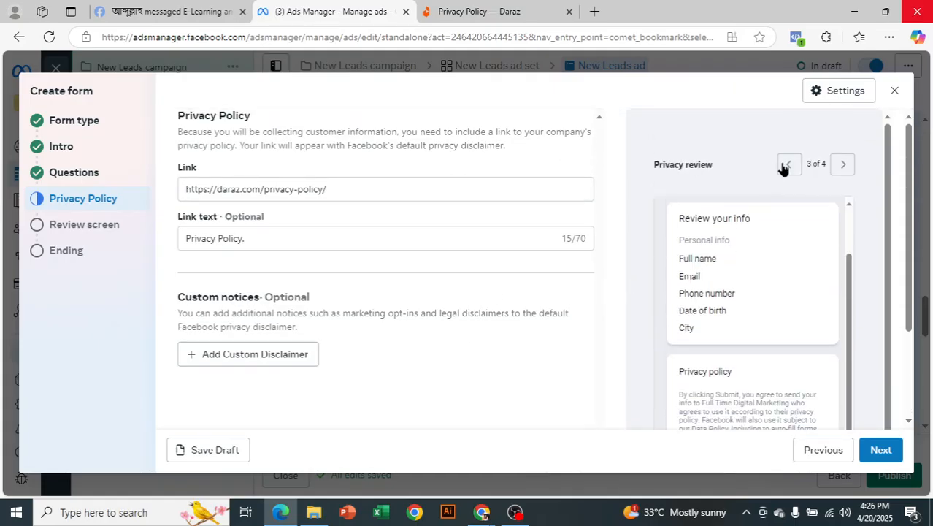
{"action": "left_click", "coordinate": [789, 164]}
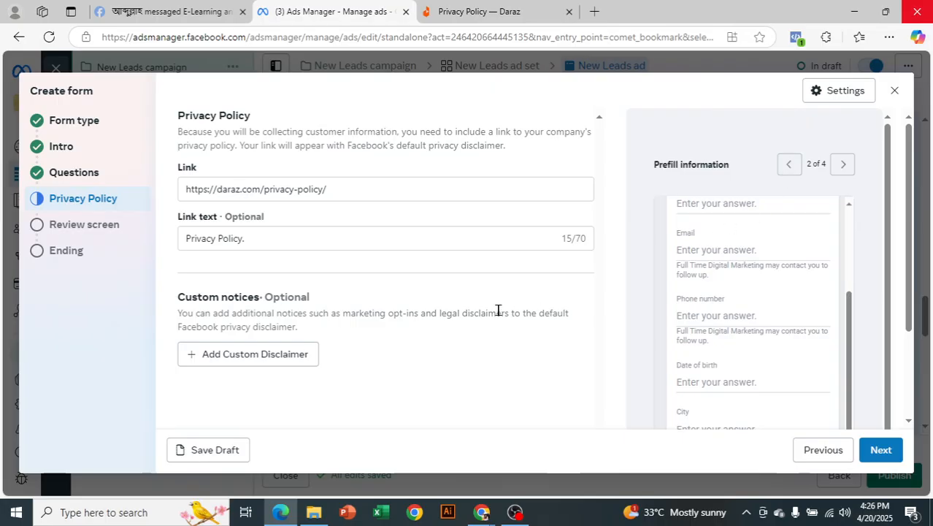
{"action": "left_click", "coordinate": [74, 178]}
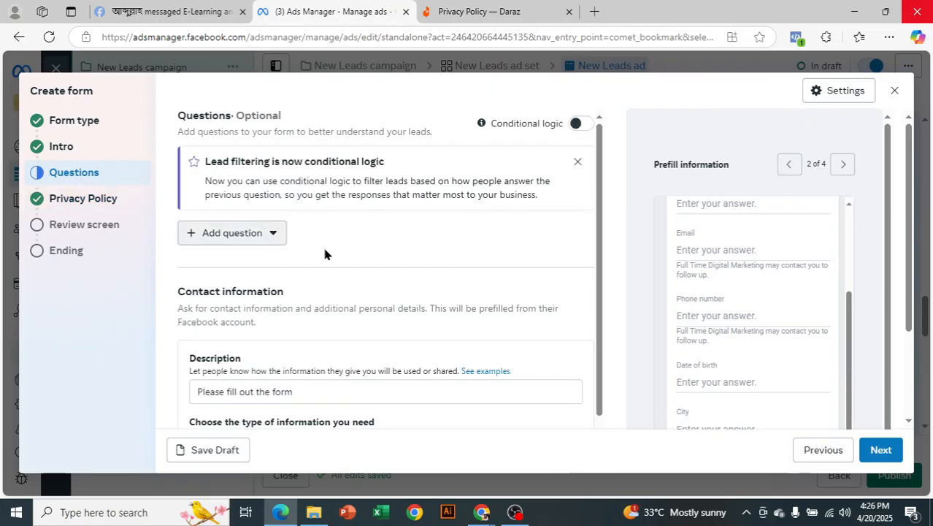
Add a Multiple choice question reading 'Have you any laptop?'.
{"action": "scroll", "coordinate": [771, 354], "scroll_direction": "up", "scroll_amount": 1}
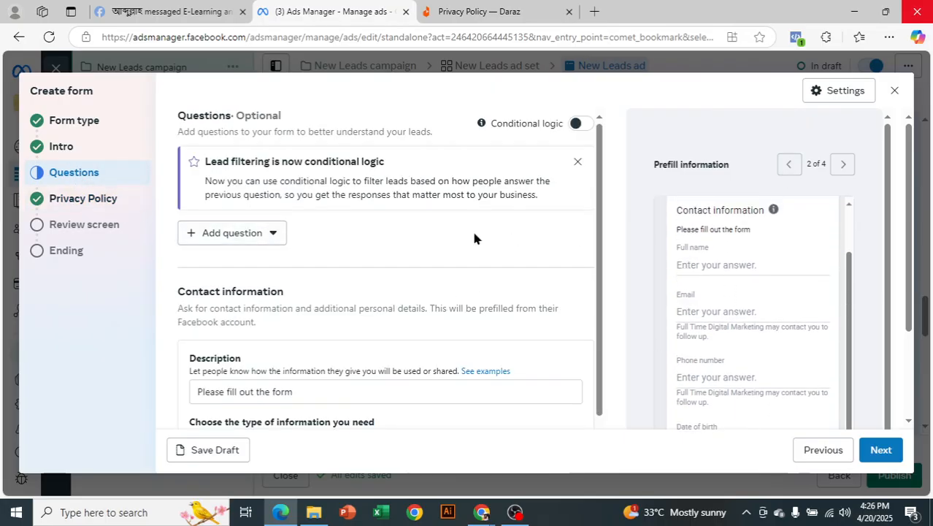
{"action": "left_click", "coordinate": [237, 232]}
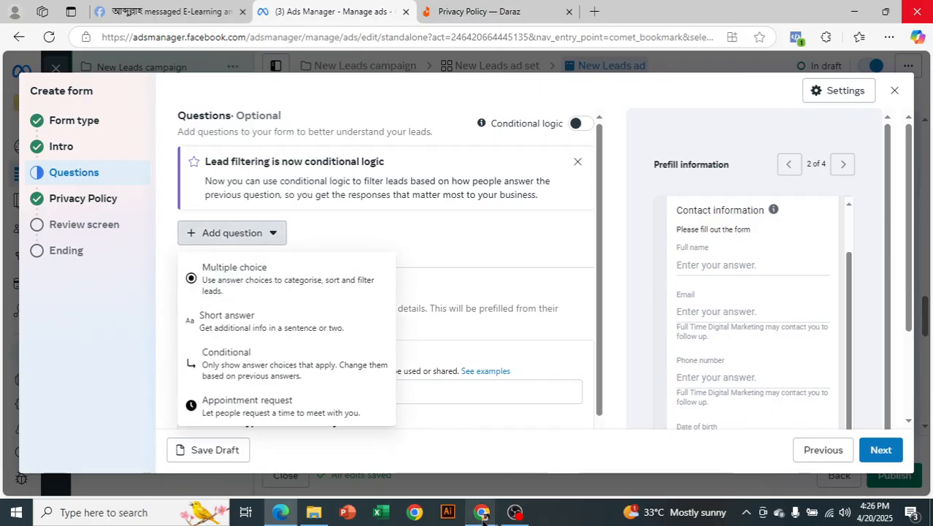
{"action": "left_click", "coordinate": [243, 276]}
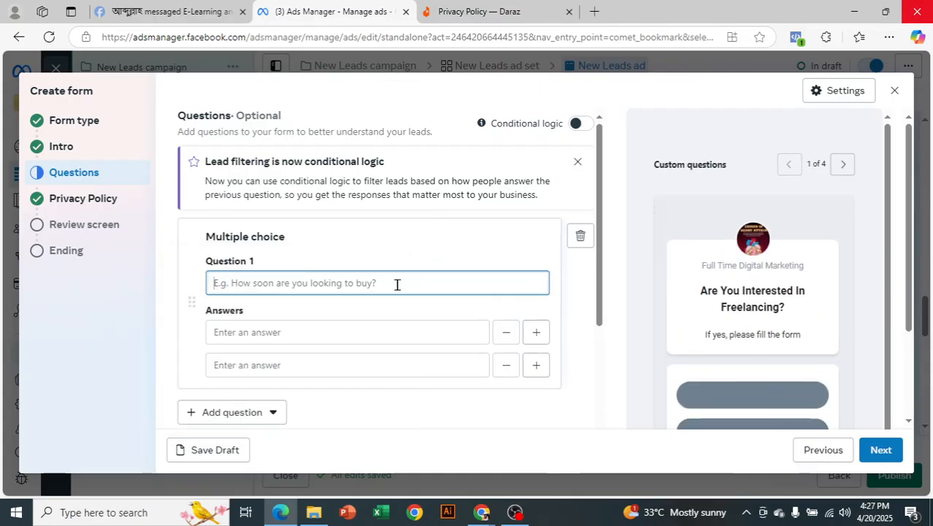
{"action": "type", "text": "Hav"}
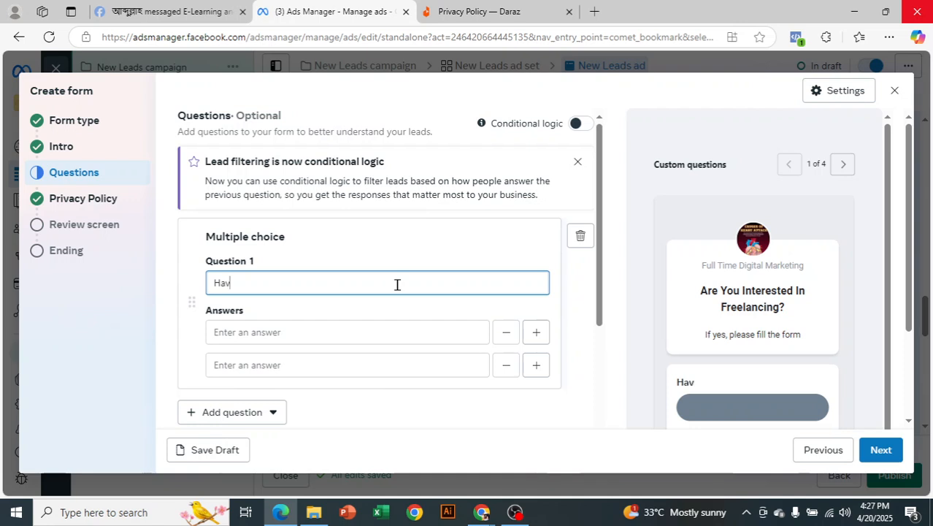
{"action": "type", "text": "e you any la"}
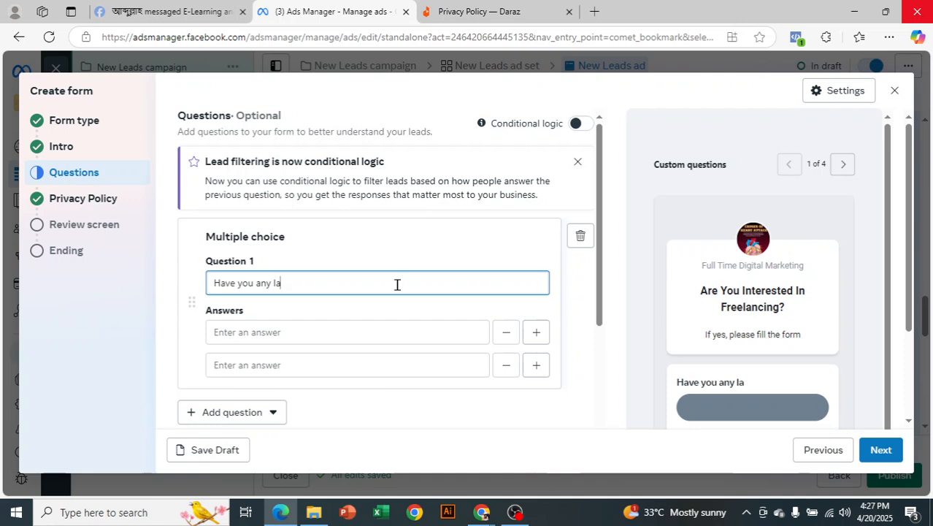
{"action": "type", "text": "ptop?"}
Enter the answer choices Yes and No for the laptop question.
{"action": "left_click", "coordinate": [359, 328]}
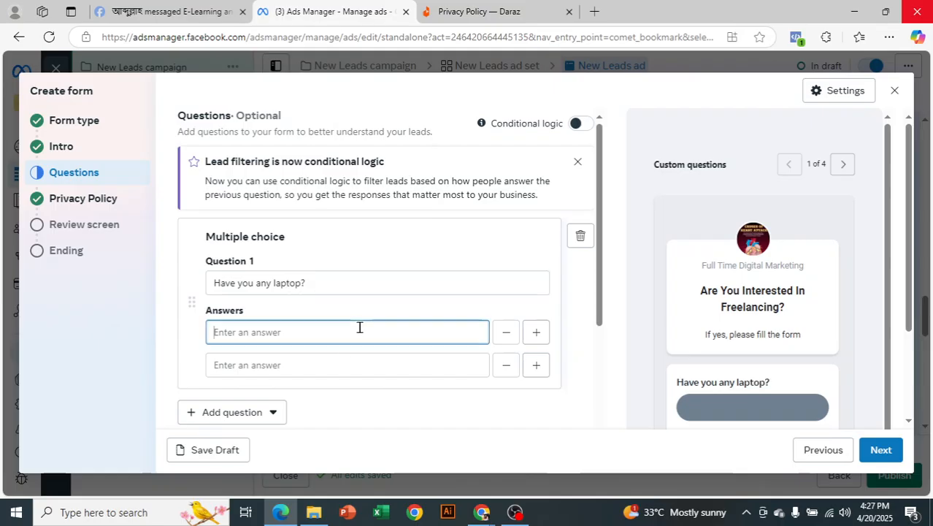
{"action": "type", "text": "Yes"}
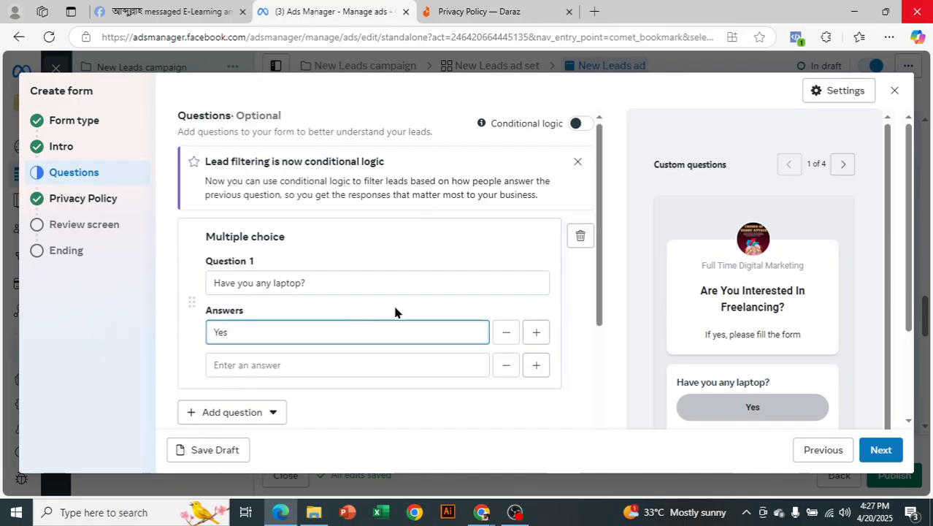
{"action": "scroll", "coordinate": [398, 311], "scroll_direction": "down", "scroll_amount": 2}
{"action": "left_click", "coordinate": [337, 222]}
{"action": "type", "text": "No"}
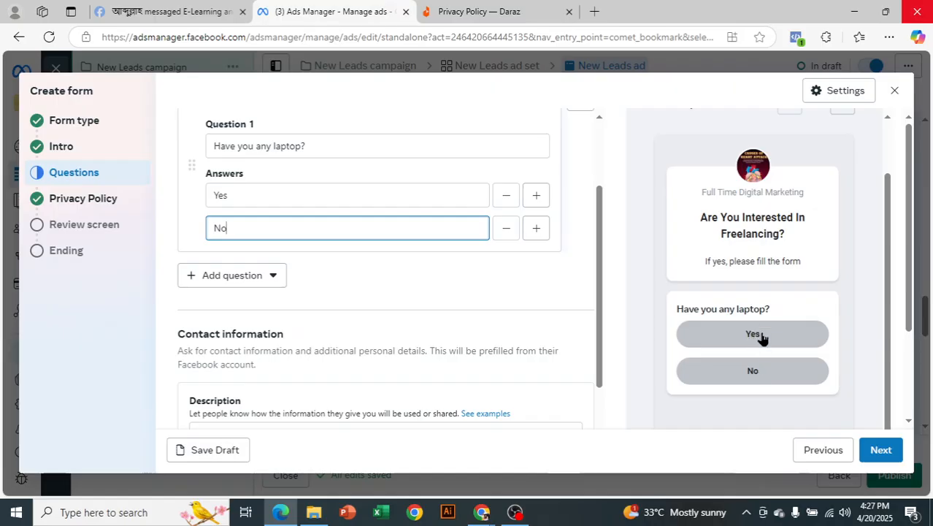
Add a Short answer question with temporary text 'fff' and preview it.
{"action": "left_click", "coordinate": [251, 274]}
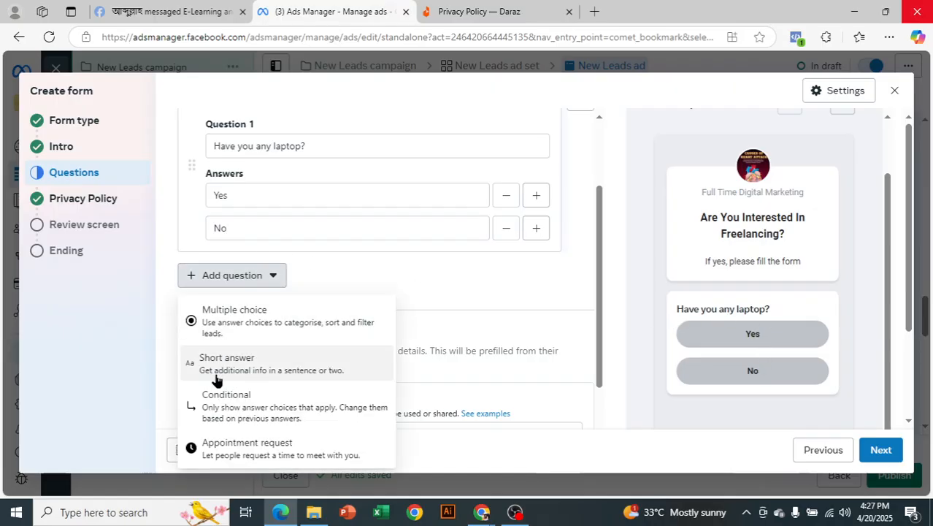
{"action": "left_click", "coordinate": [255, 375]}
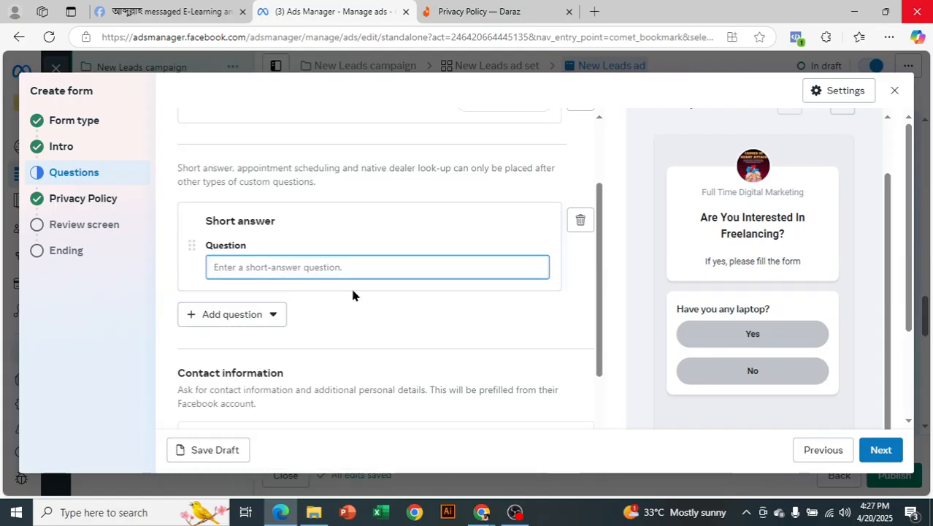
{"action": "type", "text": "fff"}
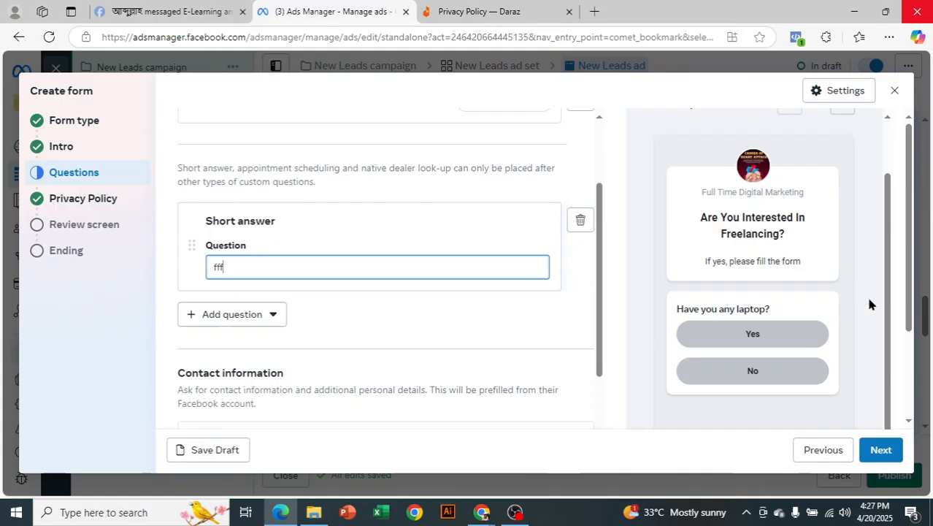
{"action": "left_click", "coordinate": [843, 165]}
{"action": "left_click", "coordinate": [843, 166]}
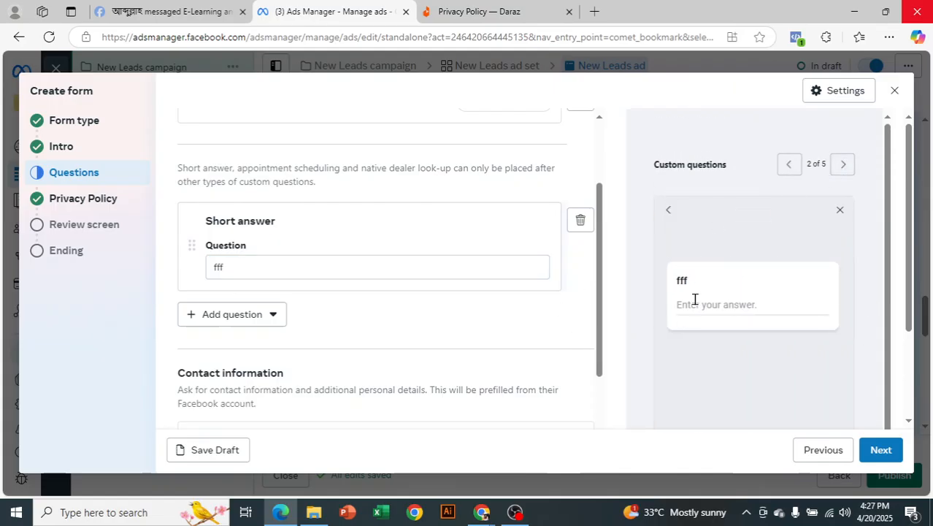
Replace the question text with 'Write your device name........'.
{"action": "double_click", "coordinate": [219, 267]}
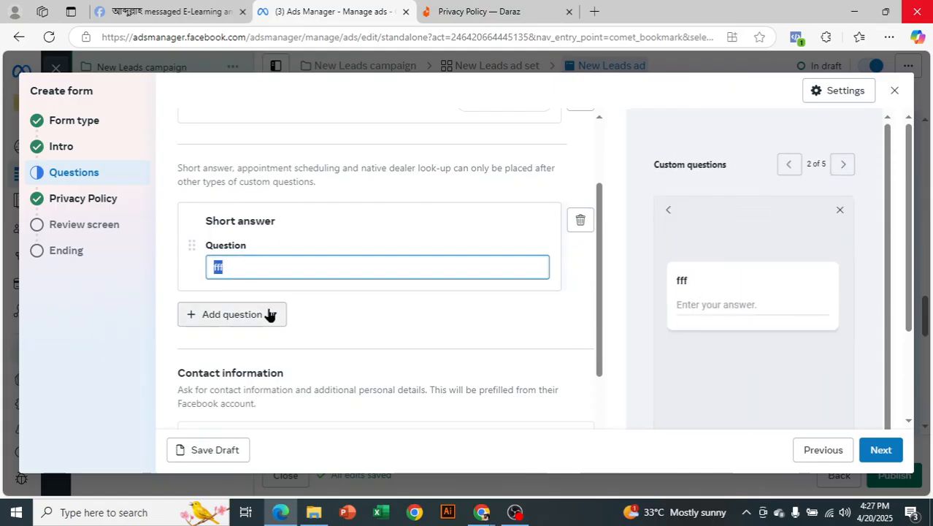
{"action": "key", "text": "BackSpace"}
{"action": "type", "text": "Tell"}
{"action": "key", "text": "BackSpace"}
{"action": "key", "text": "BackSpace"}
{"action": "key", "text": "BackSpace"}
{"action": "key", "text": "BackSpace"}
{"action": "key", "text": "BackSpace"}
{"action": "type", "text": "H"}
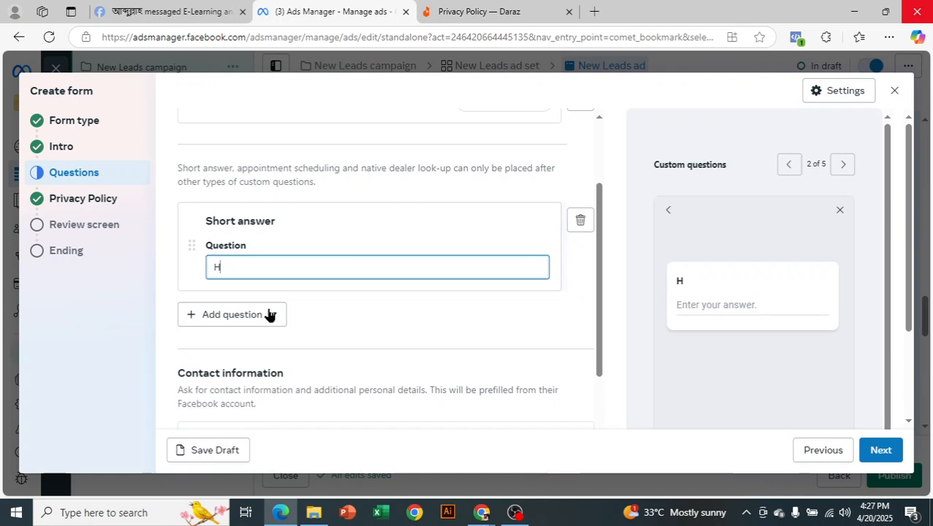
{"action": "type", "text": "ave yo"}
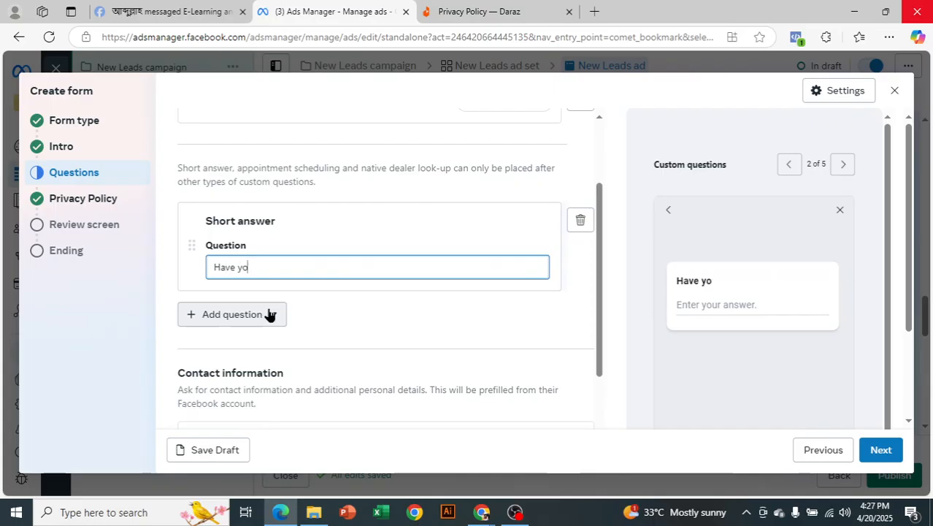
{"action": "type", "text": "u any devi"}
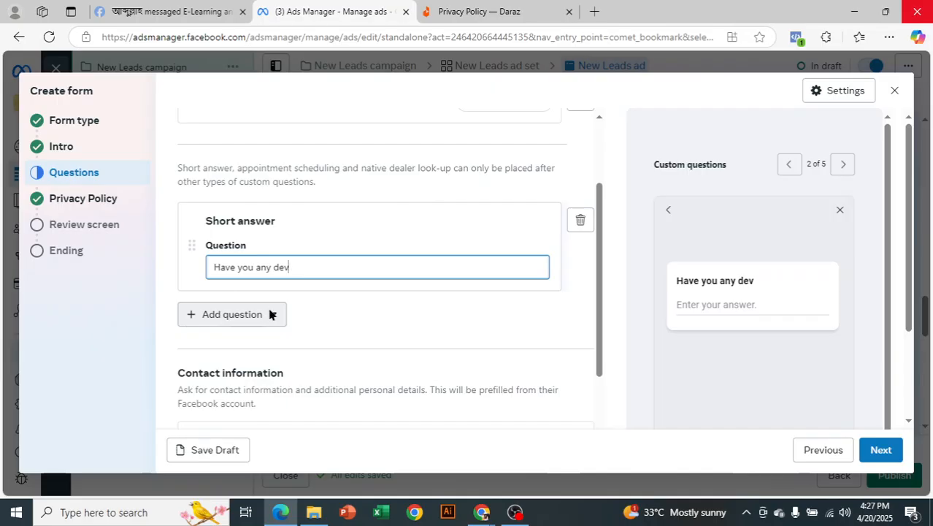
{"action": "key", "text": "ctrl+a"}
{"action": "key", "text": "BackSpace"}
{"action": "type", "text": "W"}
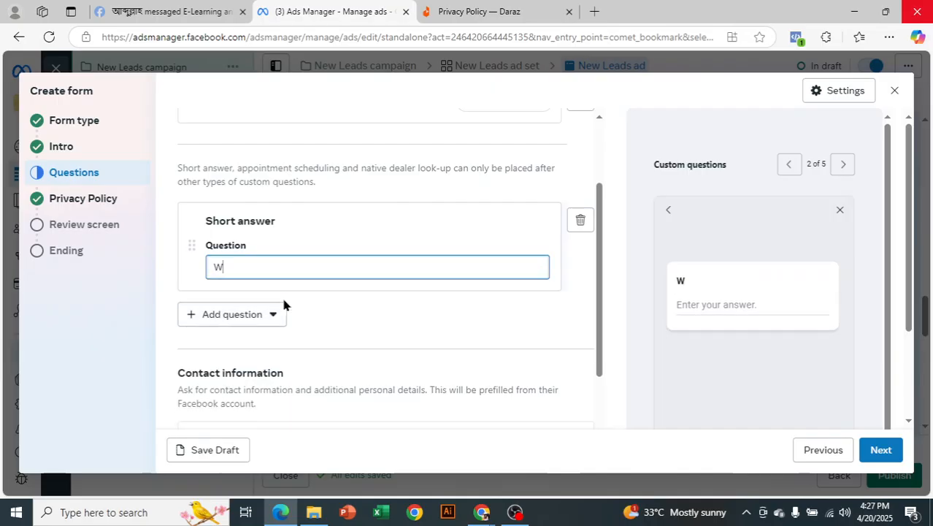
{"action": "type", "text": "rite your device name........"}
Finish the device name question and show the laptop question in the preview.
{"action": "left_click", "coordinate": [714, 304]}
{"action": "scroll", "coordinate": [458, 285], "scroll_direction": "up", "scroll_amount": 3}
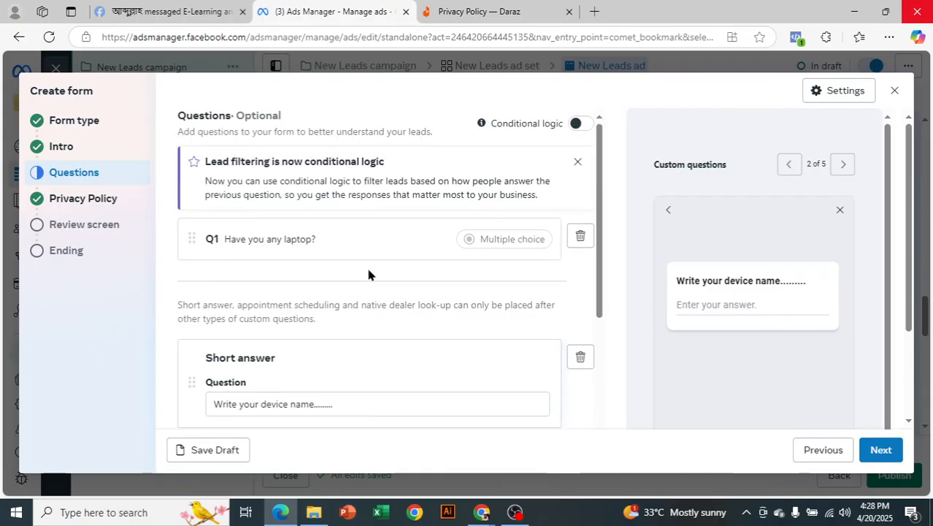
{"action": "left_click", "coordinate": [788, 164]}
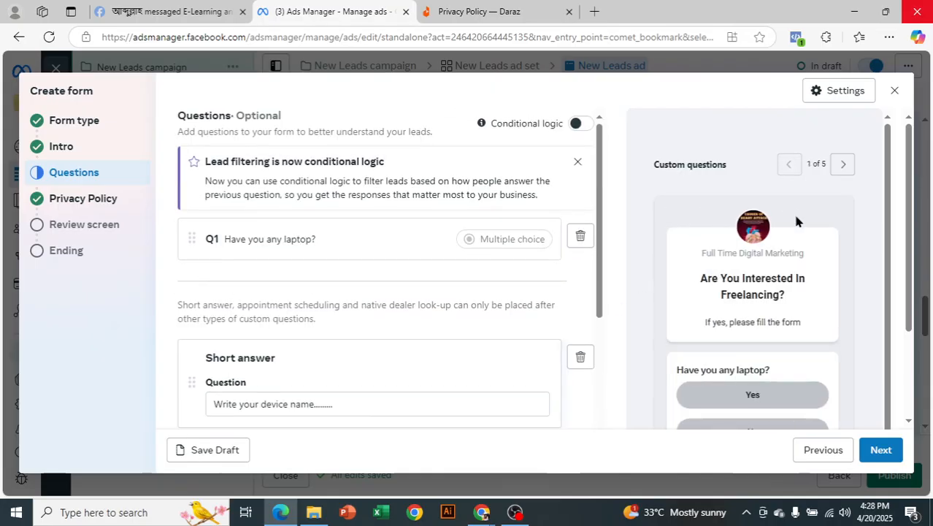
{"action": "scroll", "coordinate": [793, 266], "scroll_direction": "down", "scroll_amount": 1}
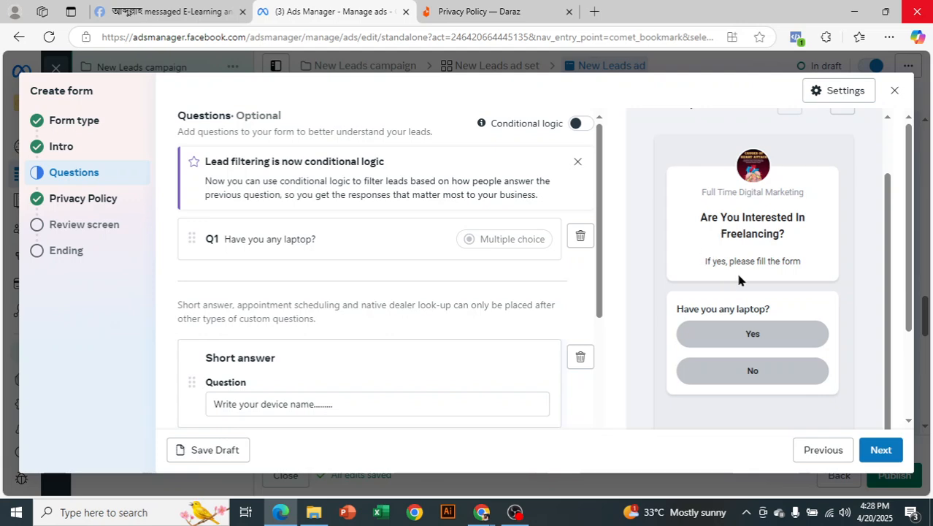
{"action": "scroll", "coordinate": [779, 277], "scroll_direction": "down", "scroll_amount": 1}
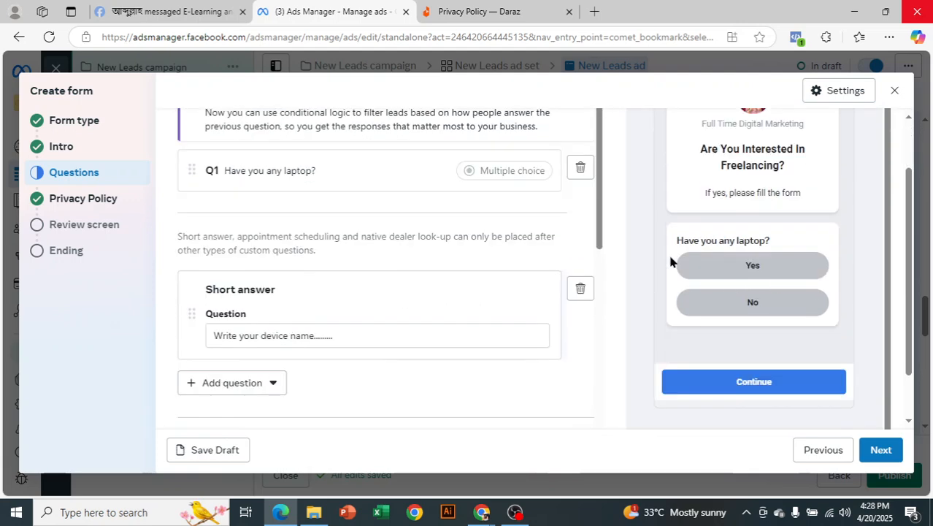
{"action": "scroll", "coordinate": [775, 371], "scroll_direction": "up", "scroll_amount": 1}
{"action": "scroll", "coordinate": [778, 372], "scroll_direction": "down", "scroll_amount": 1}
{"action": "scroll", "coordinate": [810, 302], "scroll_direction": "up", "scroll_amount": 1}
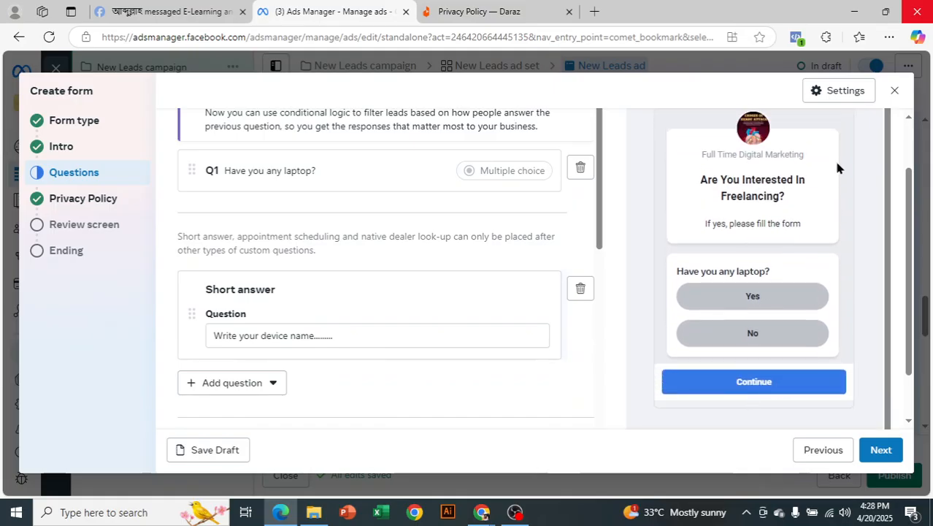
{"action": "scroll", "coordinate": [839, 168], "scroll_direction": "up", "scroll_amount": 2}
{"action": "scroll", "coordinate": [838, 162], "scroll_direction": "up", "scroll_amount": 2}
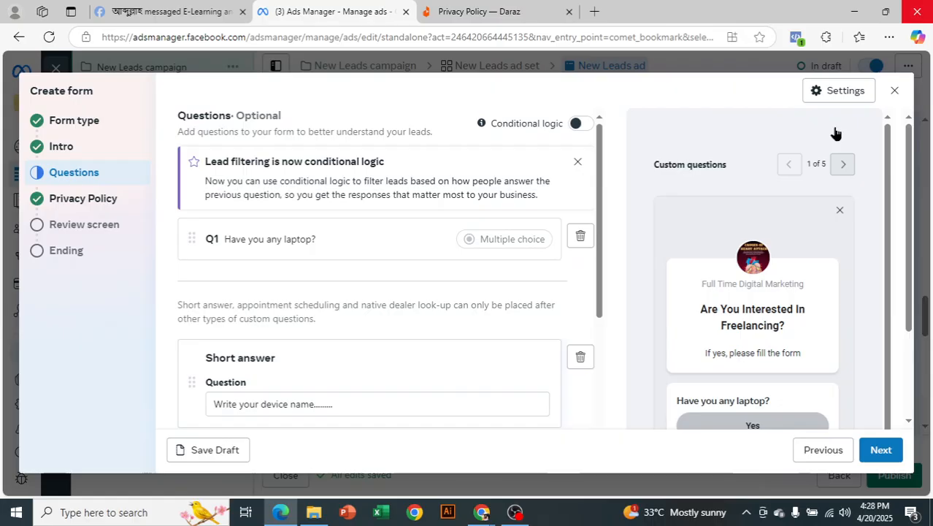
Preview the device name, contact information and privacy screens, then advance to the Review screen step.
{"action": "left_click", "coordinate": [840, 165]}
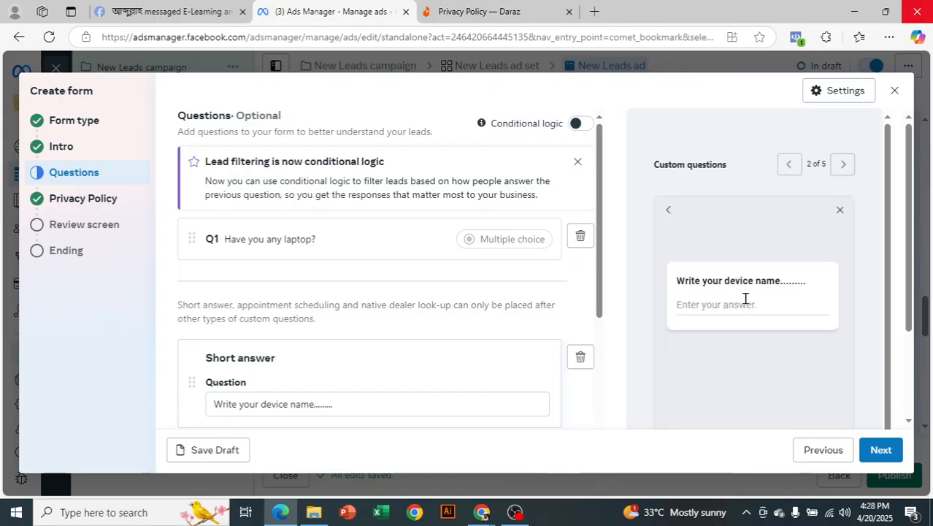
{"action": "left_click", "coordinate": [844, 167]}
{"action": "scroll", "coordinate": [819, 252], "scroll_direction": "down", "scroll_amount": 2}
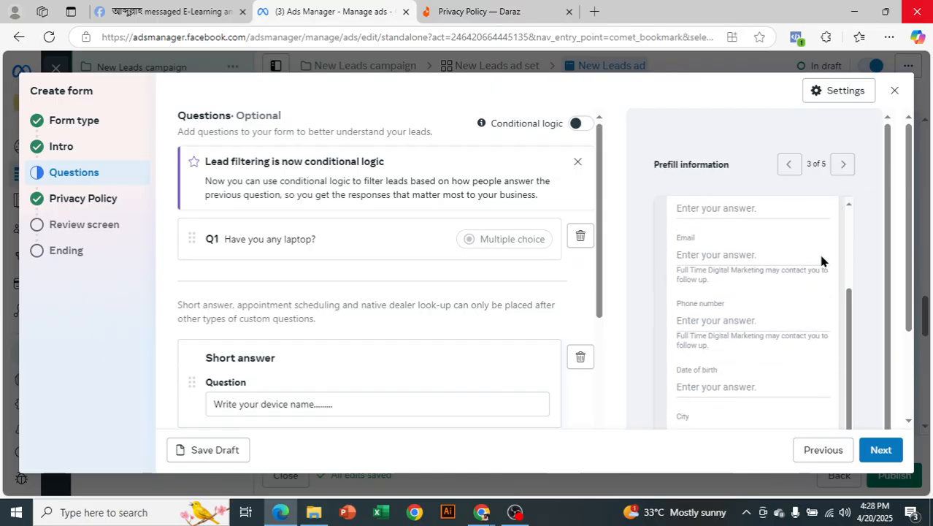
{"action": "scroll", "coordinate": [813, 264], "scroll_direction": "down", "scroll_amount": 1}
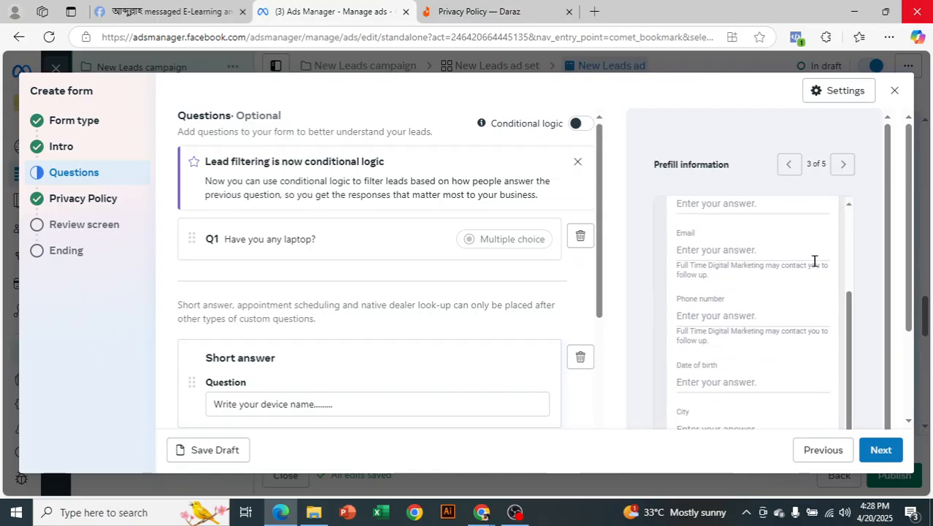
{"action": "left_click_drag", "start_coordinate": [853, 305], "coordinate": [852, 175]}
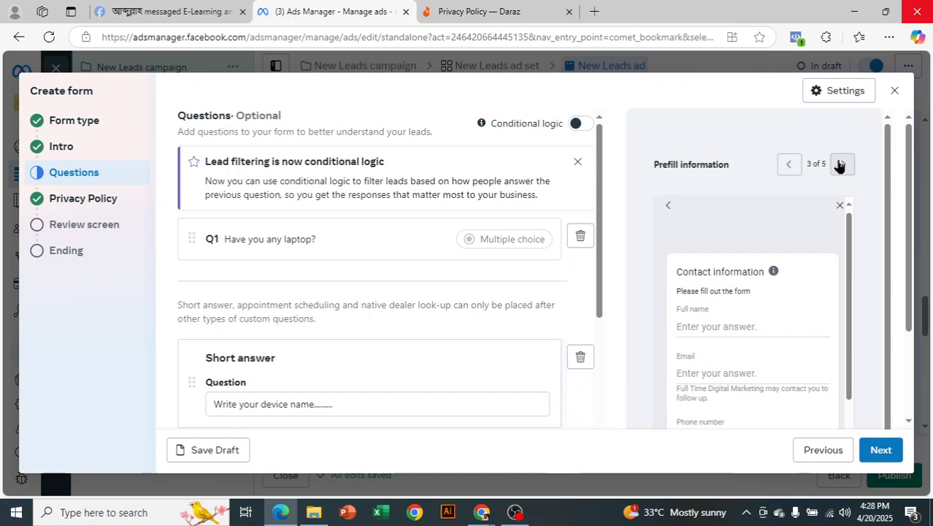
{"action": "left_click", "coordinate": [840, 164]}
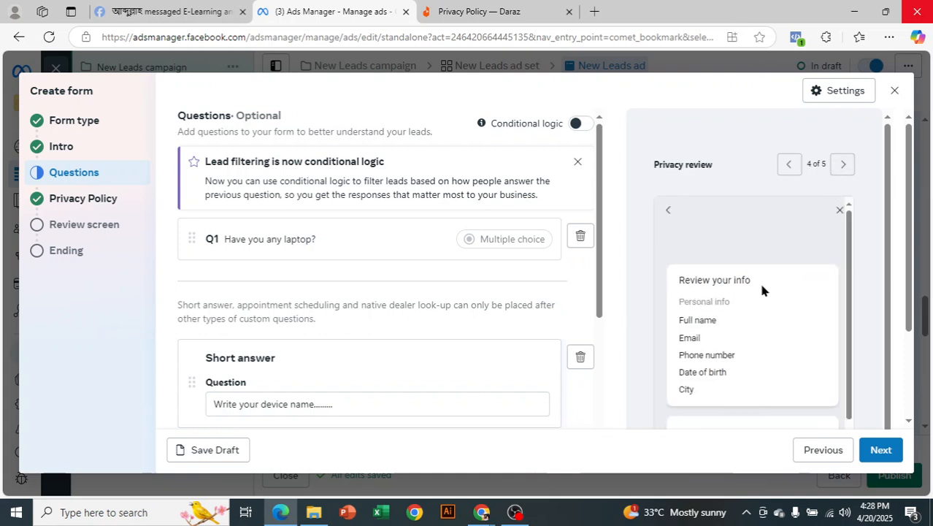
{"action": "scroll", "coordinate": [760, 280], "scroll_direction": "down", "scroll_amount": 1}
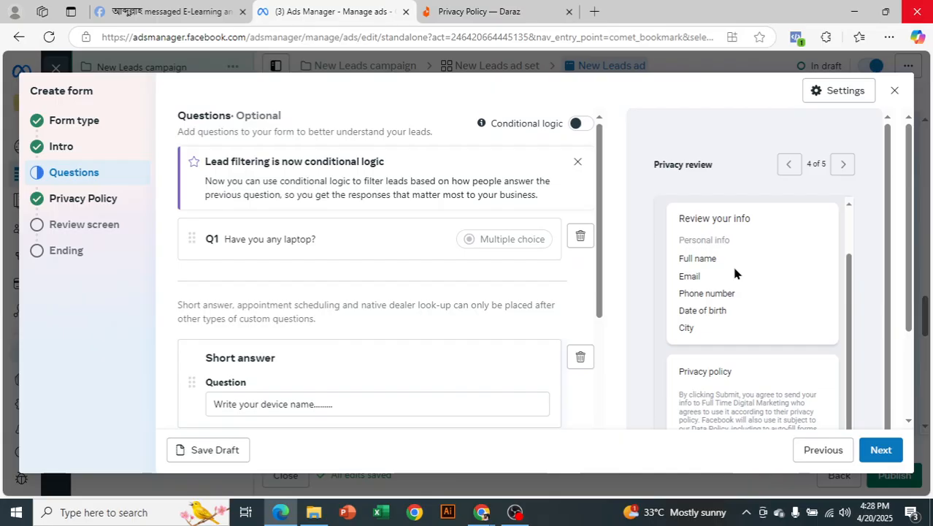
{"action": "scroll", "coordinate": [737, 274], "scroll_direction": "up", "scroll_amount": 1}
{"action": "scroll", "coordinate": [785, 281], "scroll_direction": "down", "scroll_amount": 1}
{"action": "scroll", "coordinate": [772, 292], "scroll_direction": "down", "scroll_amount": 1}
{"action": "scroll", "coordinate": [777, 347], "scroll_direction": "down", "scroll_amount": 2}
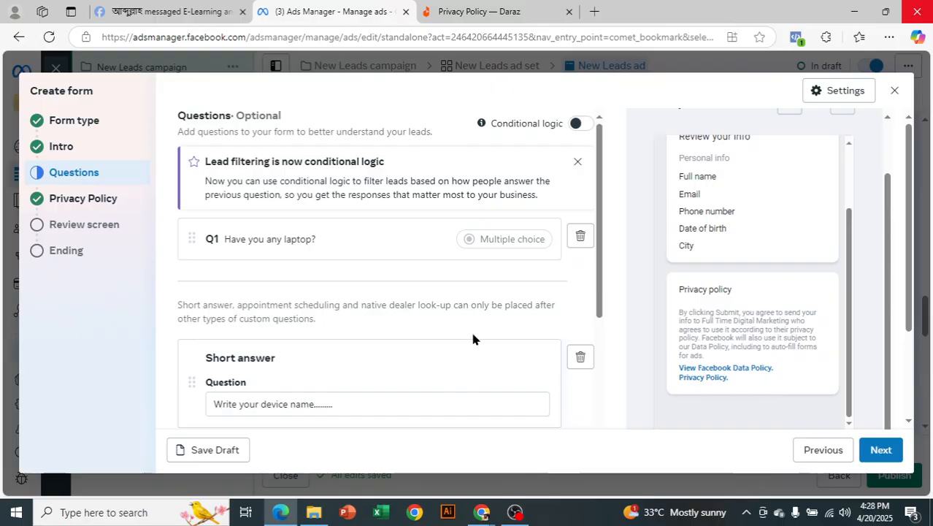
{"action": "scroll", "coordinate": [770, 268], "scroll_direction": "down", "scroll_amount": 2}
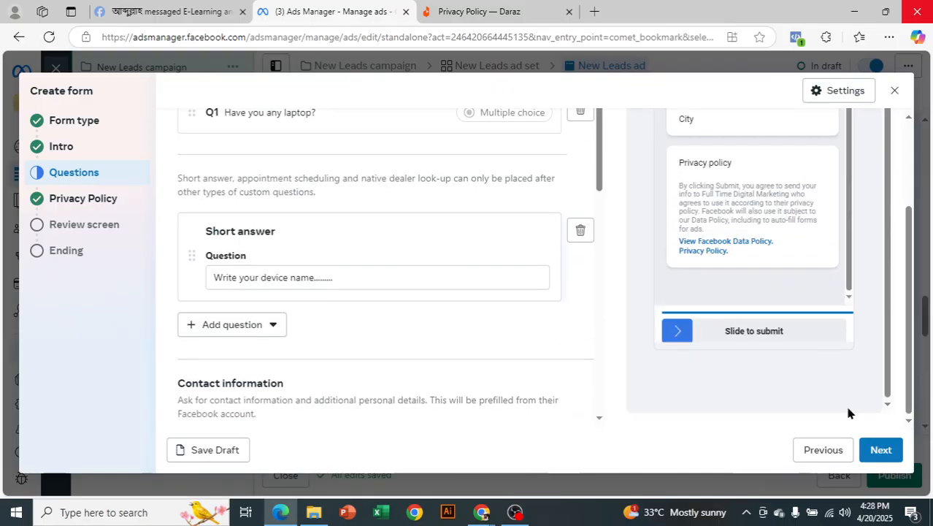
{"action": "left_click", "coordinate": [880, 450]}
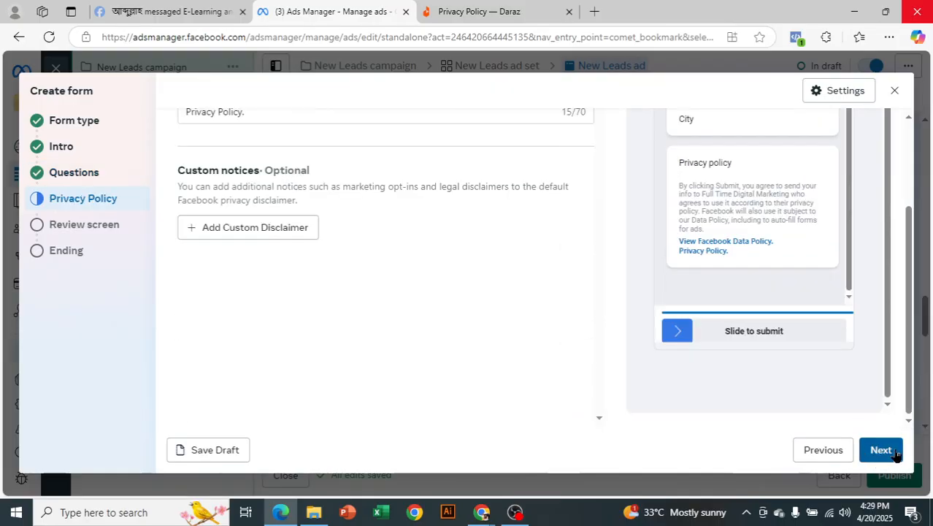
{"action": "left_click", "coordinate": [895, 451]}
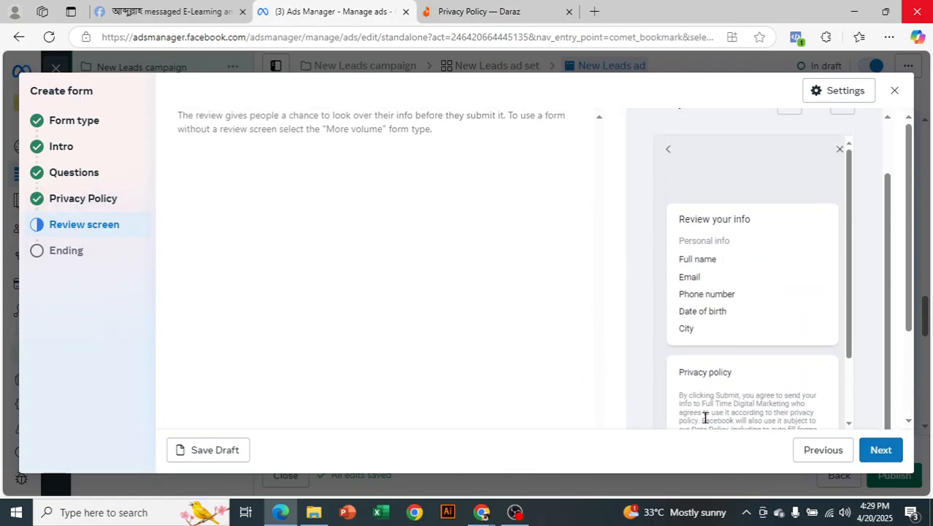
{"action": "left_click", "coordinate": [881, 449]}
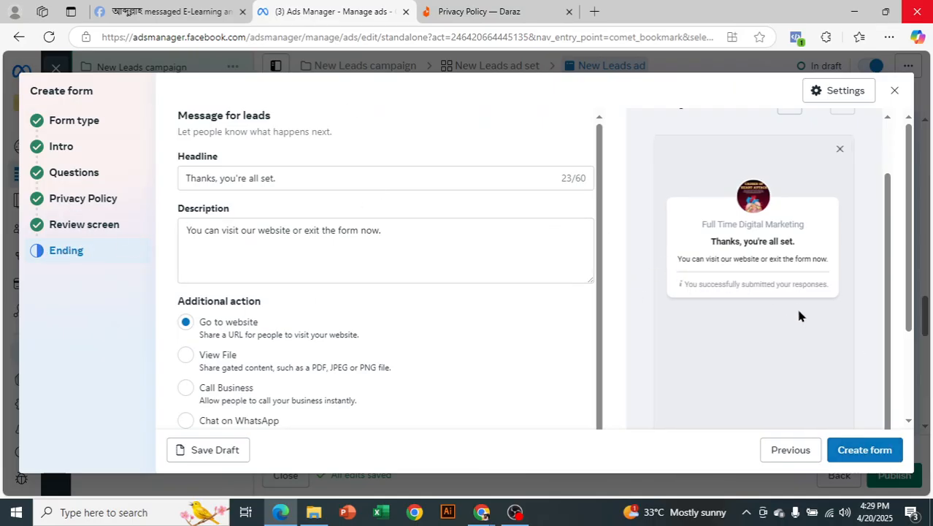
{"action": "left_click", "coordinate": [293, 180]}
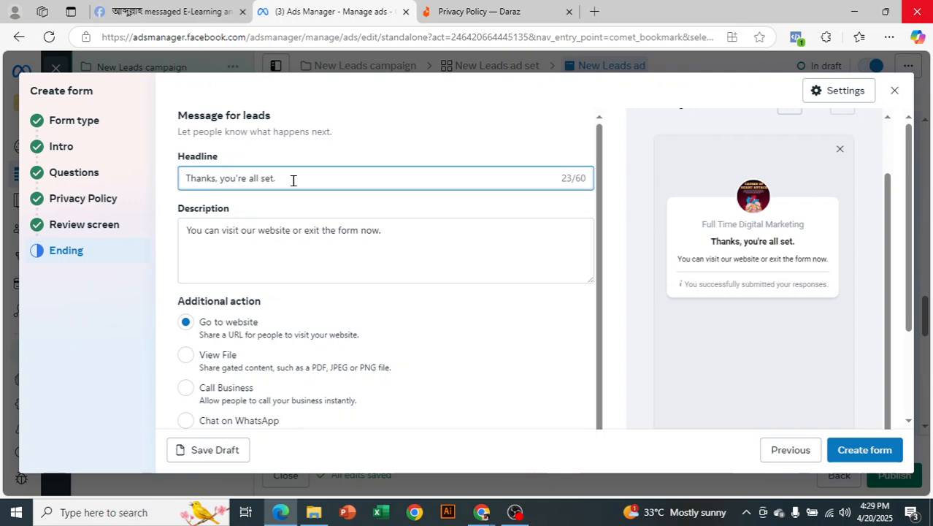
{"action": "type", "text": "Than"}
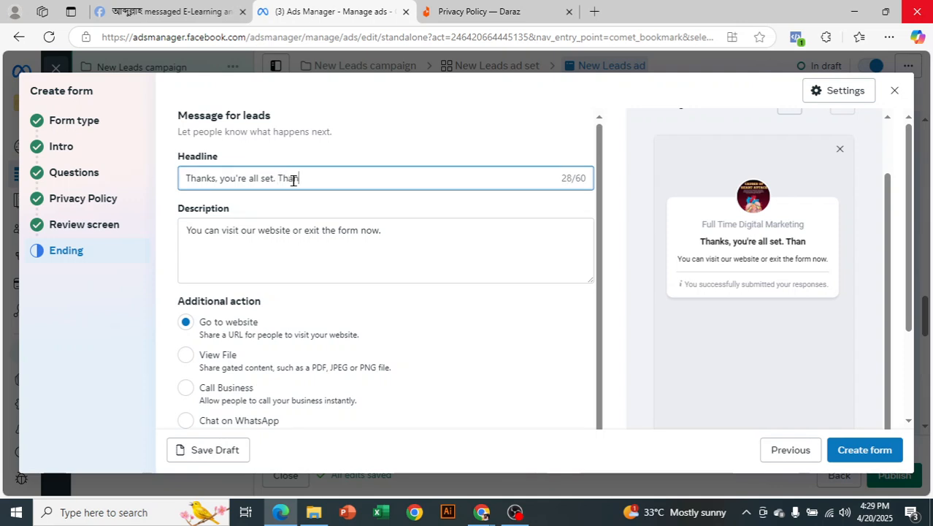
{"action": "type", "text": "k you very much!"}
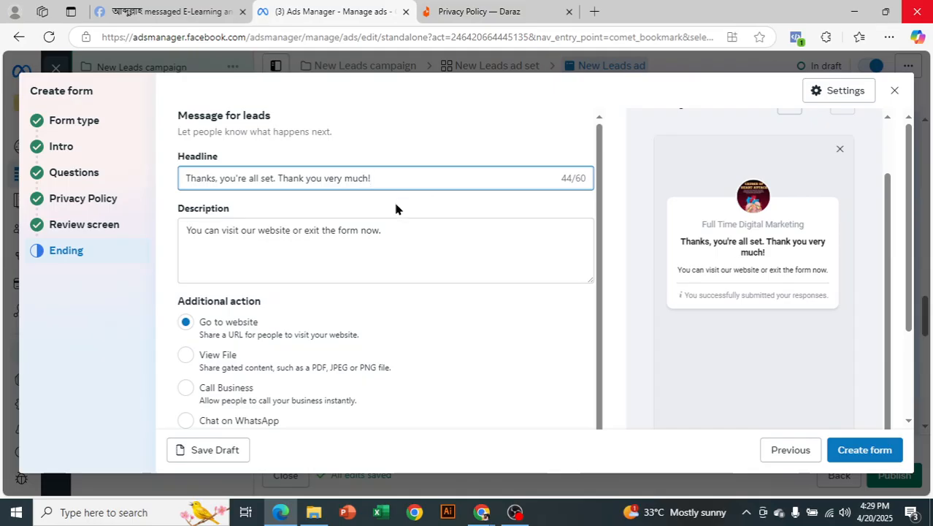
{"action": "scroll", "coordinate": [398, 230], "scroll_direction": "down", "scroll_amount": 1}
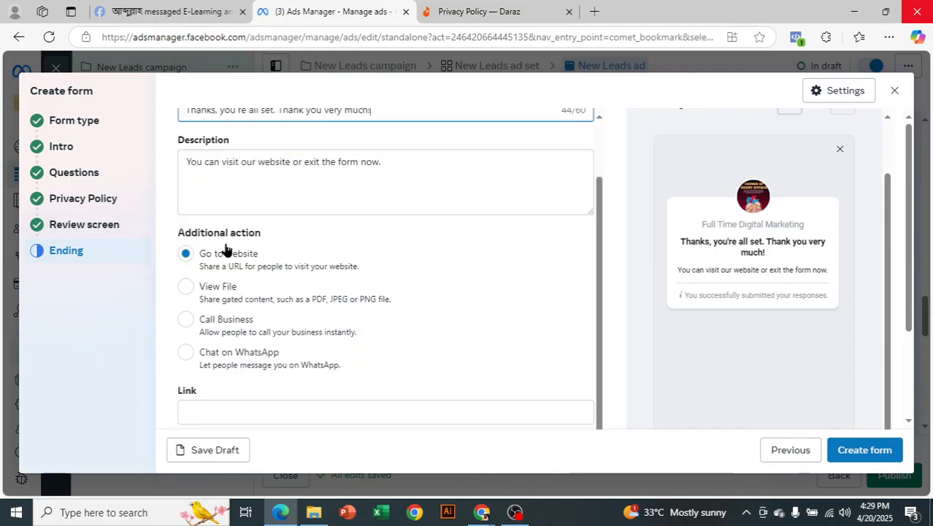
Try a Call business ending and enter a business phone number.
{"action": "left_click", "coordinate": [185, 323]}
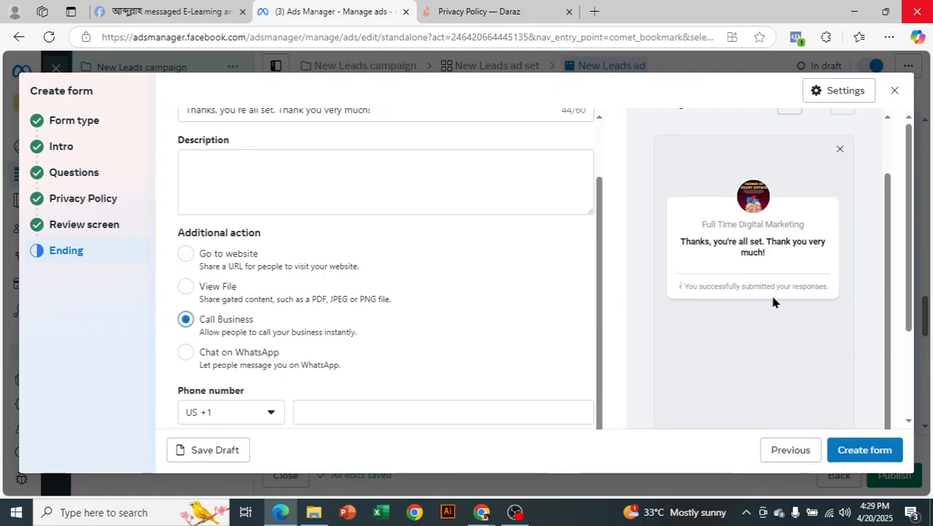
{"action": "scroll", "coordinate": [775, 301], "scroll_direction": "down", "scroll_amount": 3}
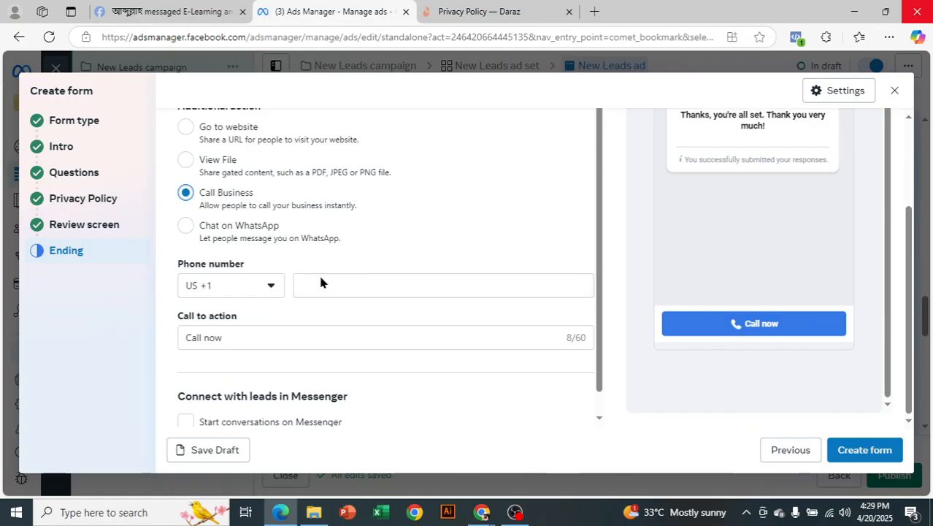
{"action": "left_click", "coordinate": [263, 286]}
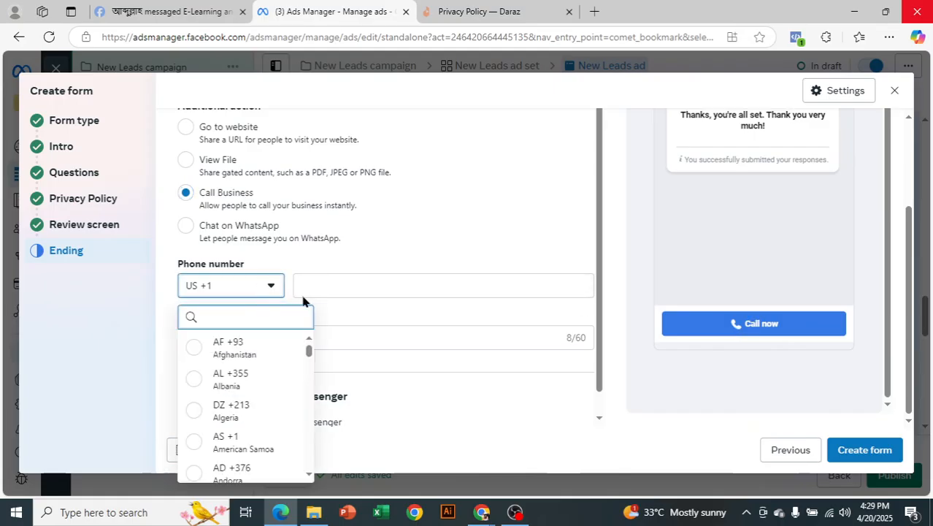
{"action": "left_click", "coordinate": [318, 287]}
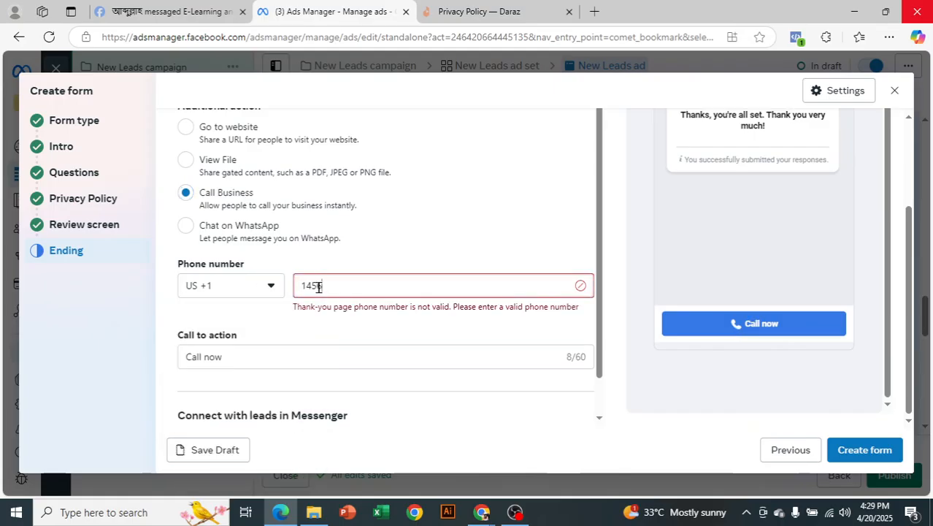
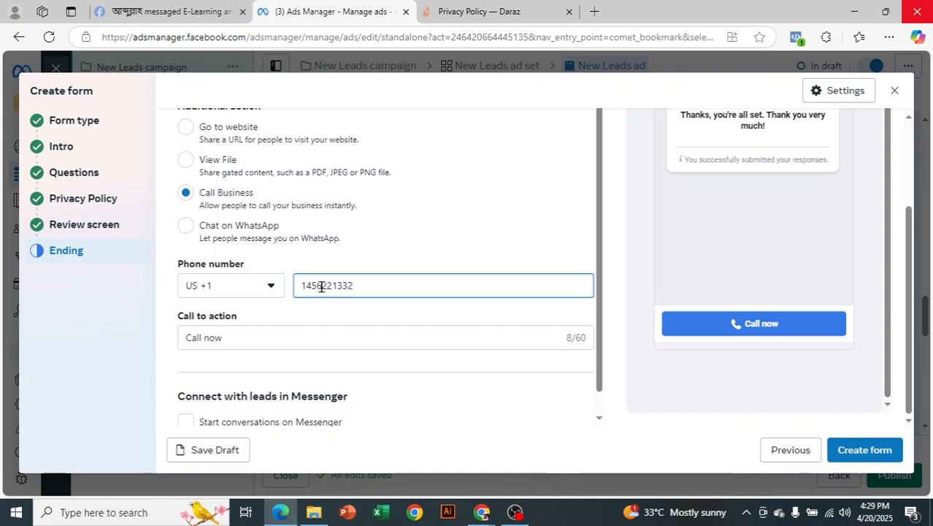
{"action": "scroll", "coordinate": [481, 349], "scroll_direction": "up", "scroll_amount": 1}
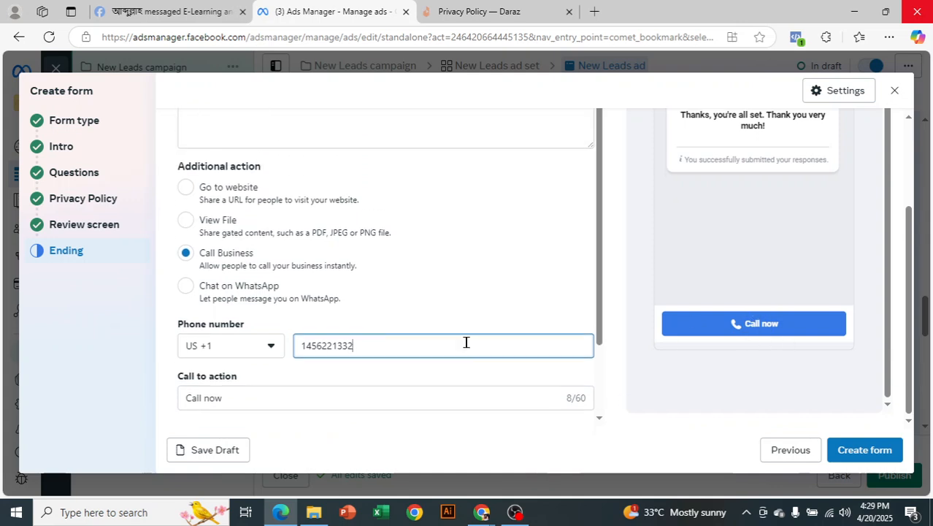
Switch the ending to Go to website with the button label 'visit website'.
{"action": "left_click", "coordinate": [185, 196]}
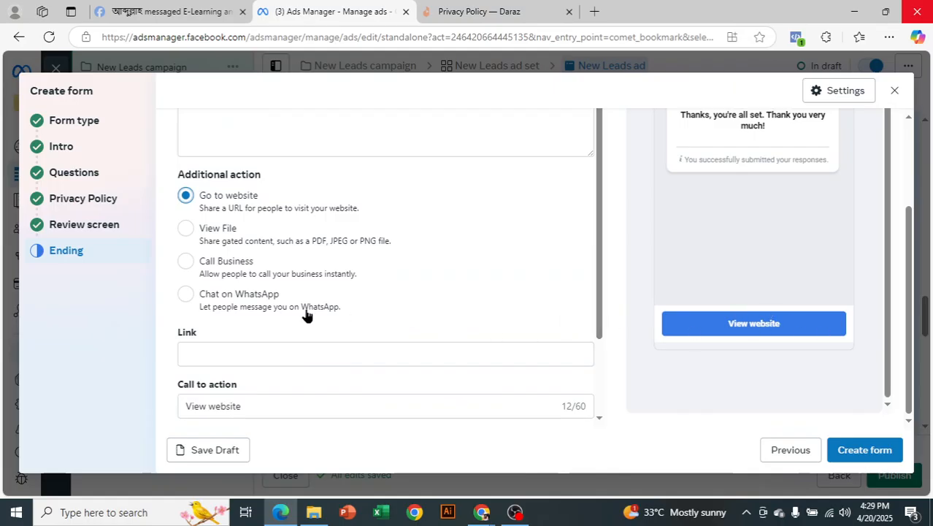
{"action": "scroll", "coordinate": [303, 314], "scroll_direction": "down", "scroll_amount": 1}
{"action": "left_click_drag", "start_coordinate": [249, 309], "coordinate": [173, 320]}
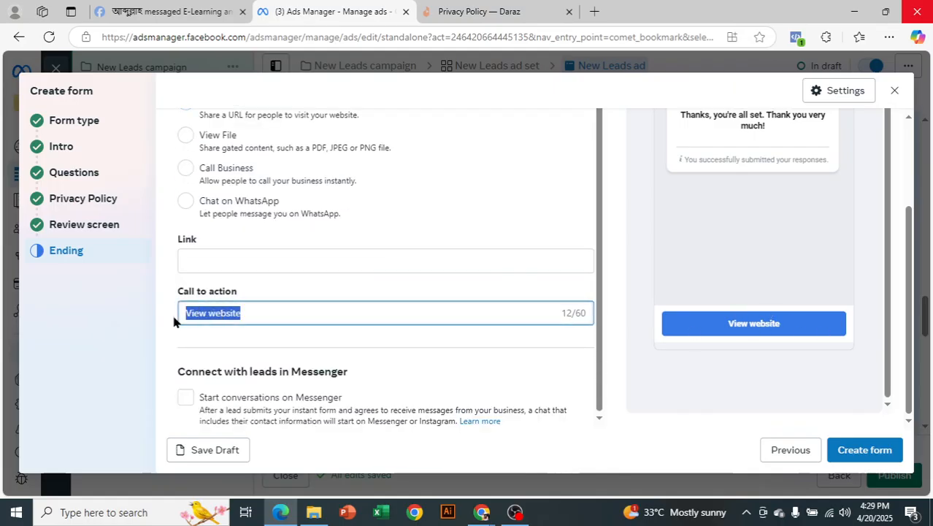
{"action": "key", "text": "BackSpace"}
{"action": "type", "text": "v"}
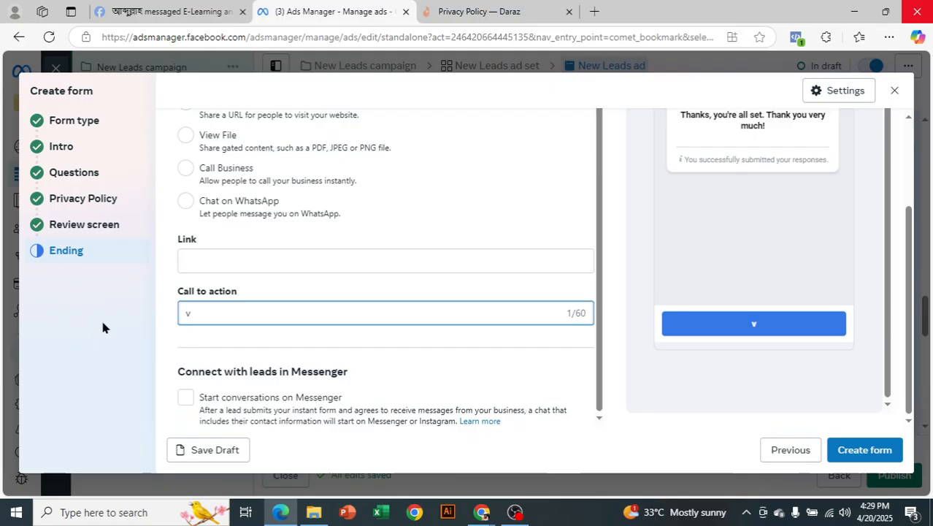
{"action": "type", "text": "isit website"}
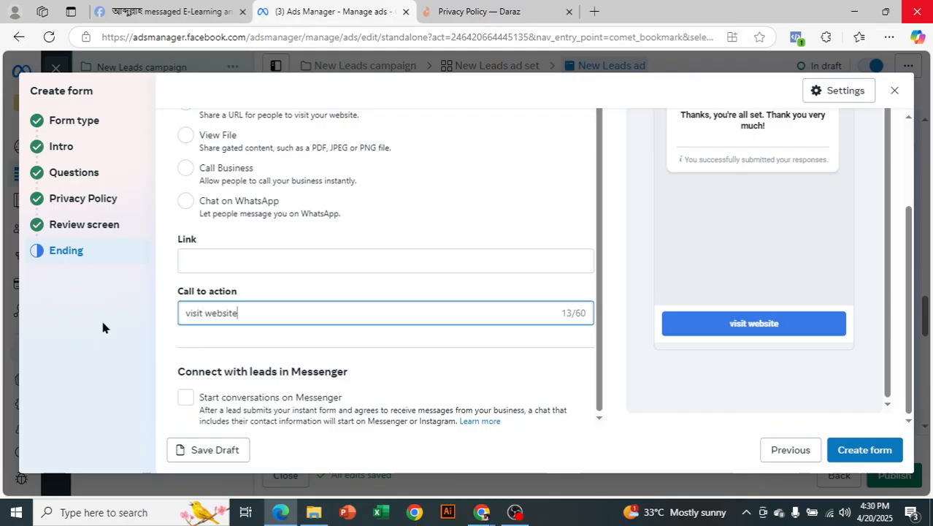
{"action": "left_click", "coordinate": [230, 264]}
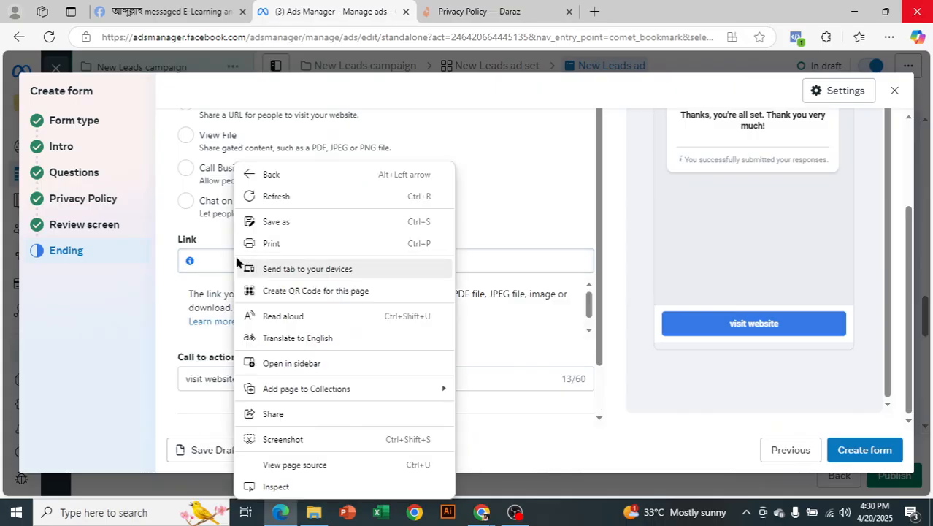
{"action": "left_click", "coordinate": [219, 258]}
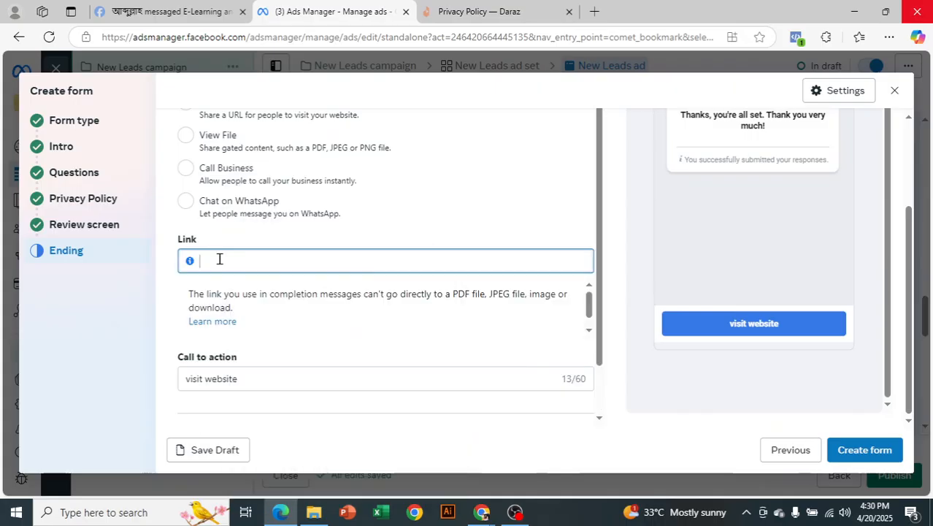
{"action": "type", "text": "https://daraz.com/privacy-policy/"}
{"action": "left_click_drag", "start_coordinate": [354, 259], "coordinate": [275, 261]}
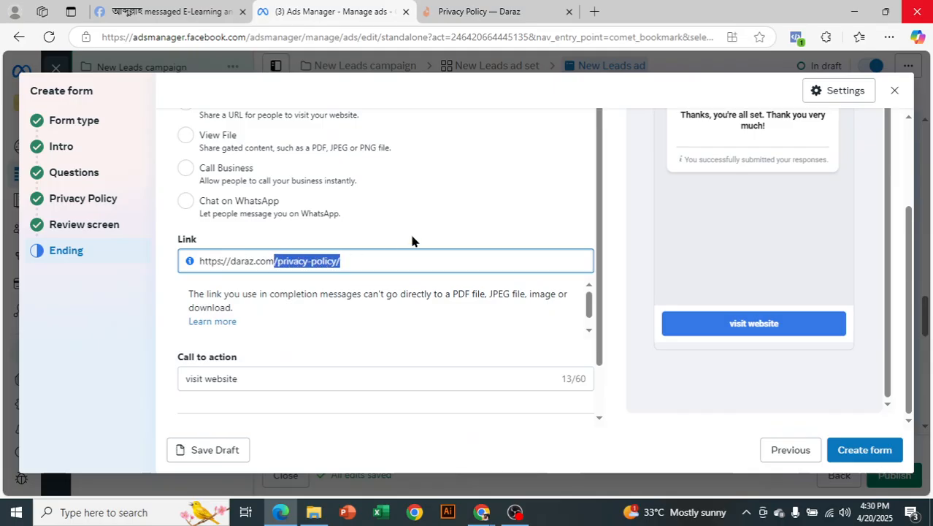
{"action": "key", "text": "BackSpace"}
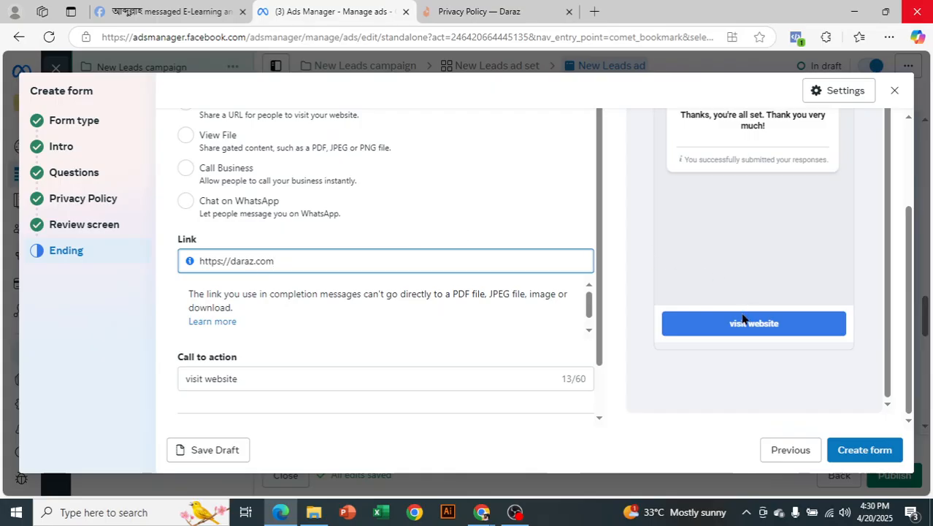
{"action": "left_click", "coordinate": [871, 450]}
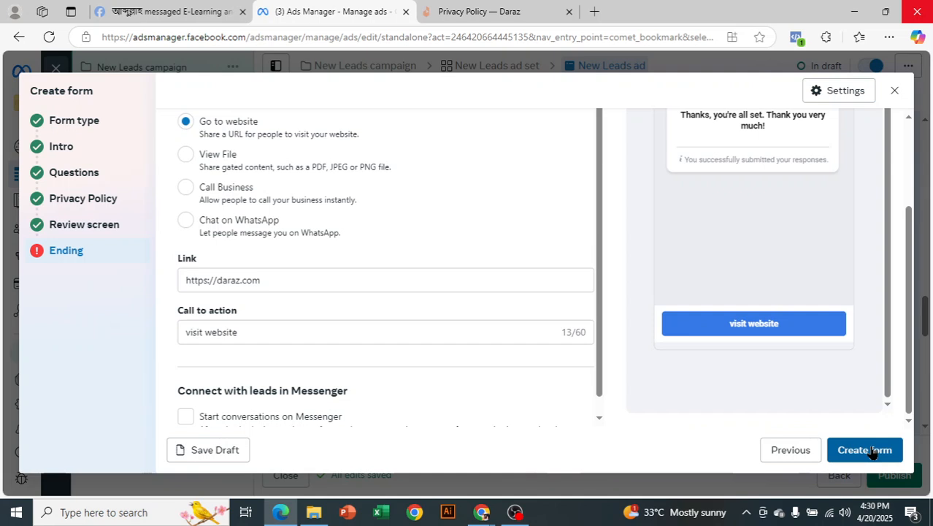
Fill the required ending description with 'jjjjjjjjjjjjjjjj' and create the form.
{"action": "left_click", "coordinate": [858, 459]}
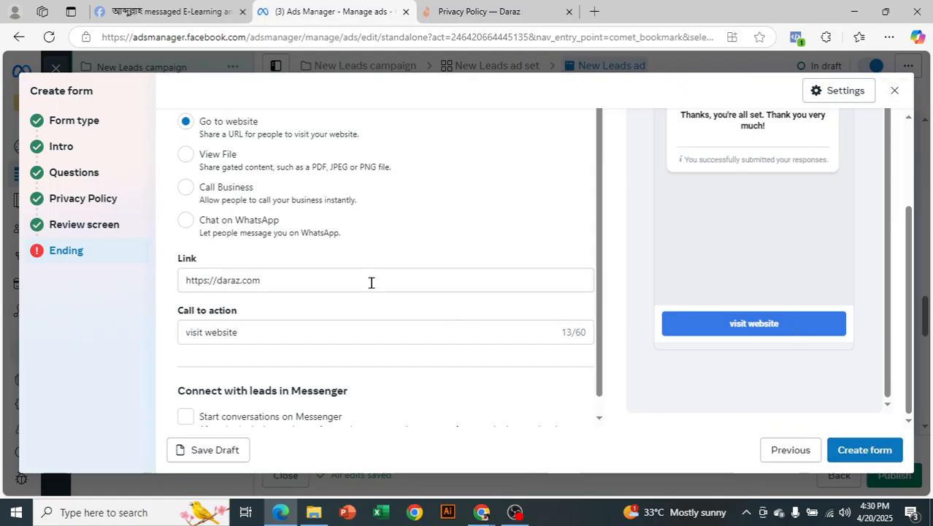
{"action": "scroll", "coordinate": [371, 283], "scroll_direction": "up", "scroll_amount": 2}
{"action": "scroll", "coordinate": [248, 266], "scroll_direction": "up", "scroll_amount": 2}
{"action": "left_click", "coordinate": [260, 228]}
{"action": "type", "text": "j"}
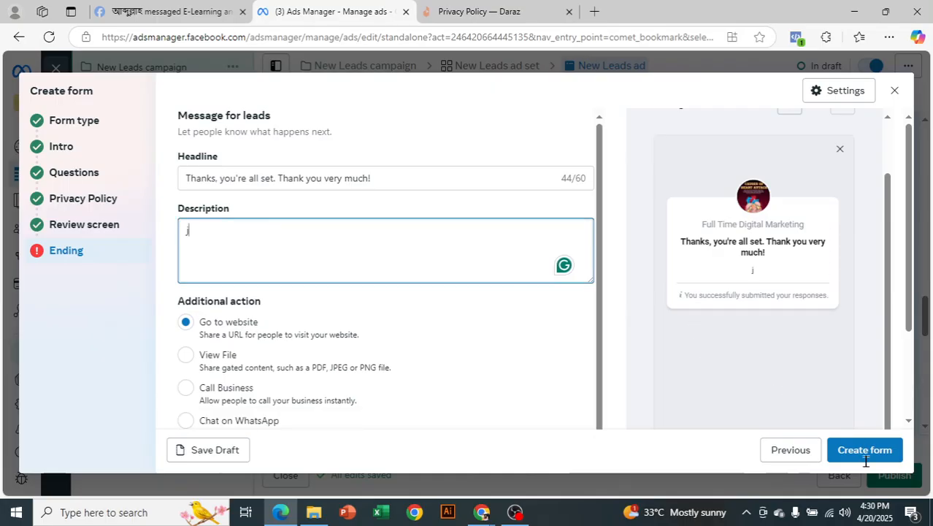
{"action": "type", "text": "jjjjjjjjjjjjjjj"}
{"action": "left_click", "coordinate": [862, 451]}
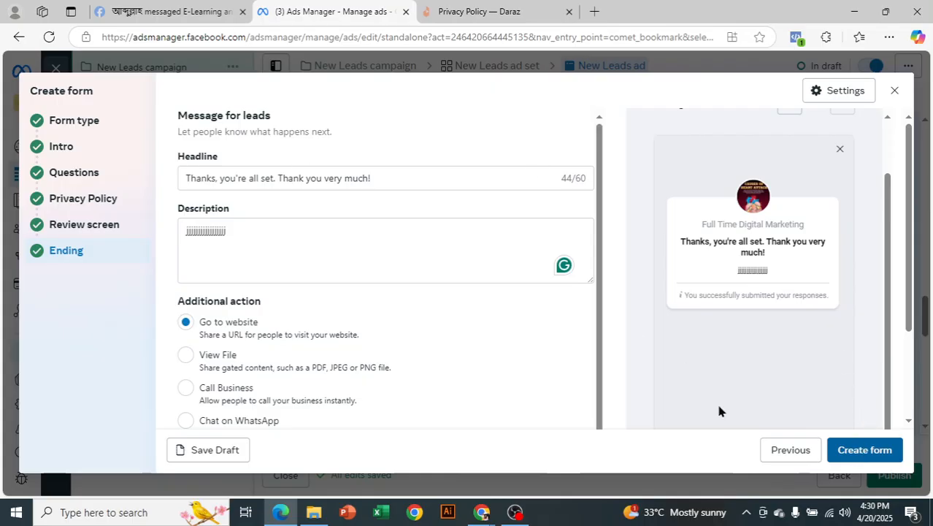
{"action": "left_click", "coordinate": [836, 446]}
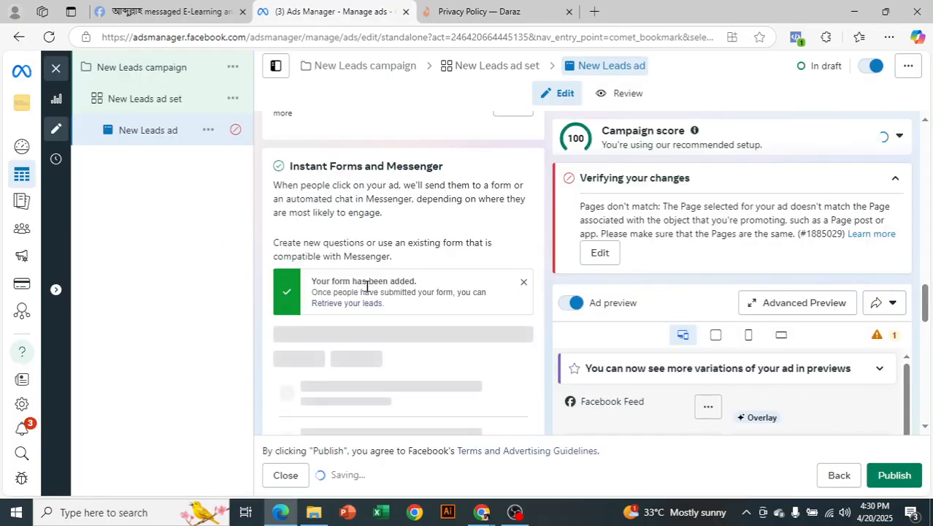
Scroll through the ad editor to confirm 'vorti form 20/04/2025' is selected and saved.
{"action": "scroll", "coordinate": [426, 287], "scroll_direction": "down", "scroll_amount": 1}
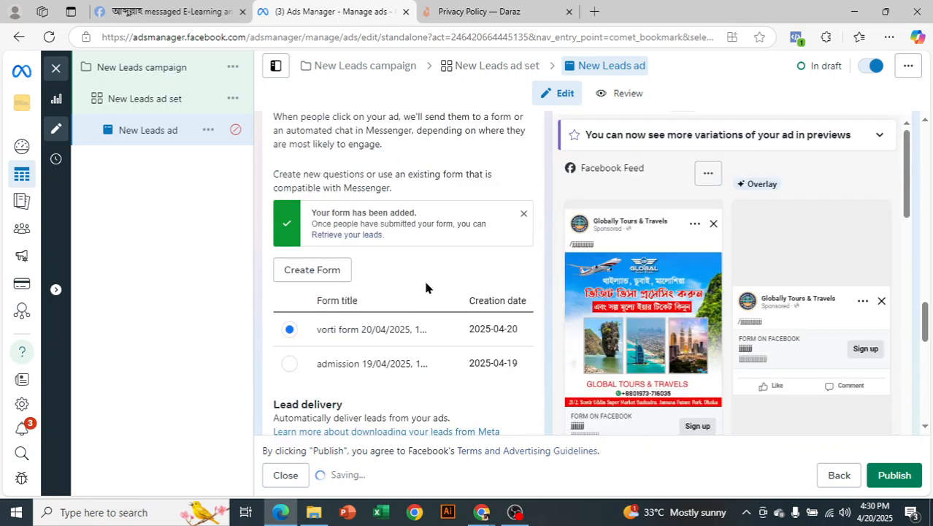
{"action": "scroll", "coordinate": [425, 287], "scroll_direction": "down", "scroll_amount": 2}
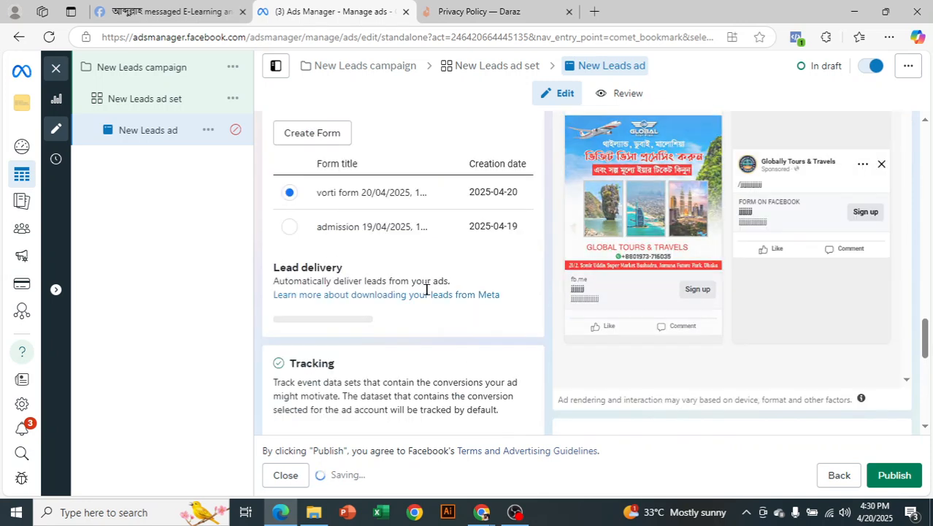
{"action": "scroll", "coordinate": [426, 326], "scroll_direction": "down", "scroll_amount": 8}
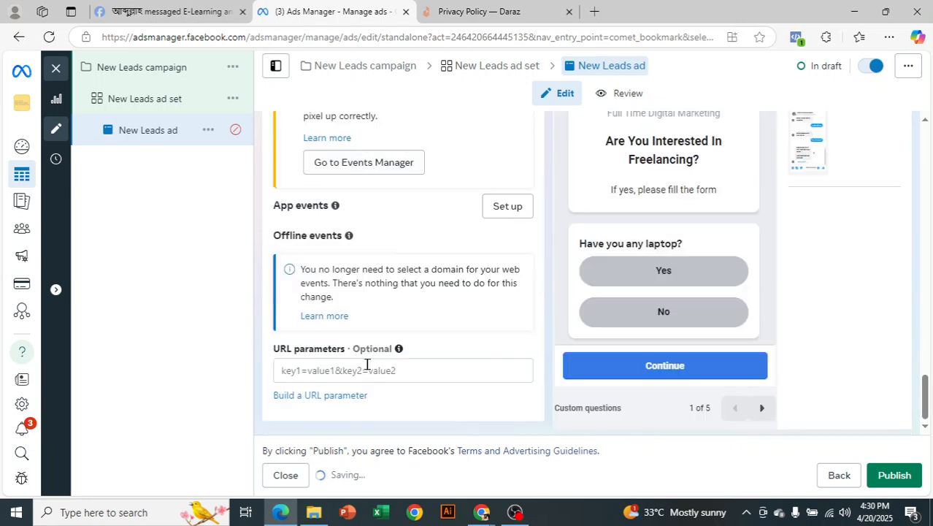
{"action": "scroll", "coordinate": [483, 286], "scroll_direction": "up", "scroll_amount": 7}
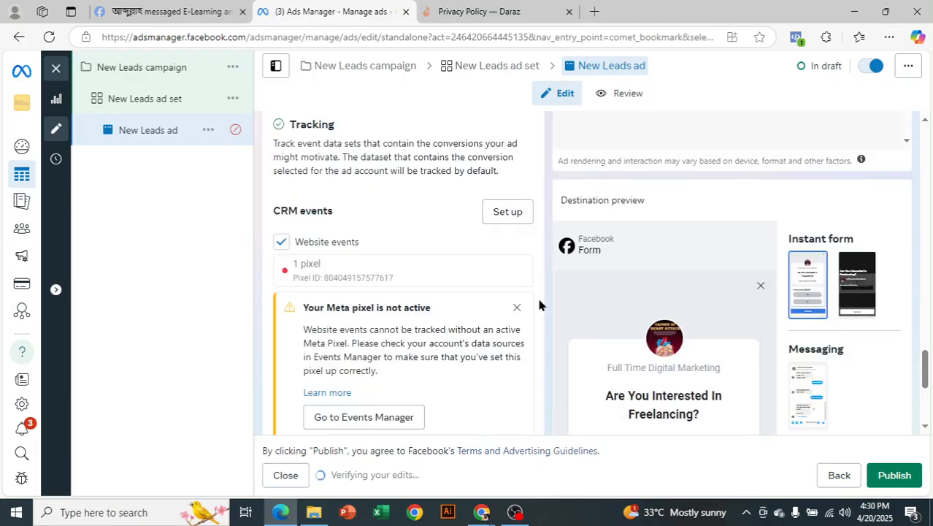
{"action": "scroll", "coordinate": [894, 205], "scroll_direction": "up", "scroll_amount": 5}
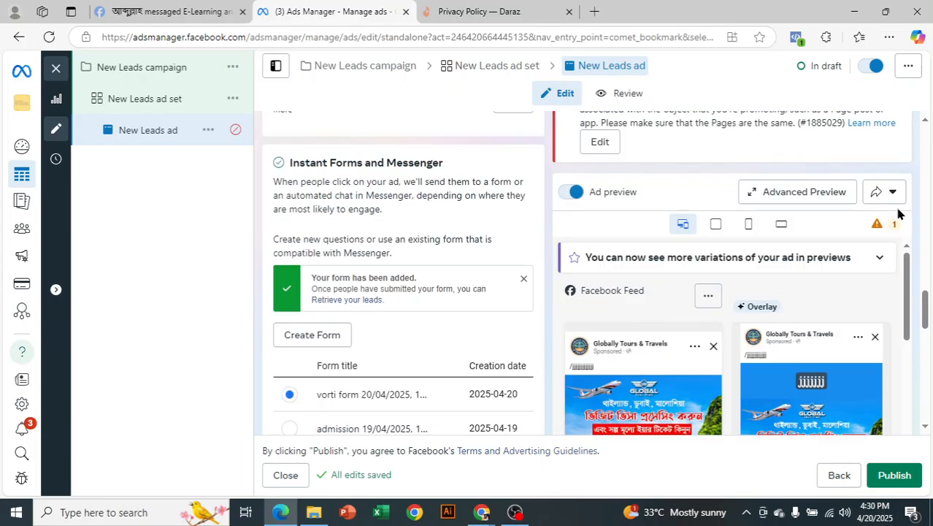
{"action": "scroll", "coordinate": [797, 263], "scroll_direction": "down", "scroll_amount": 4}
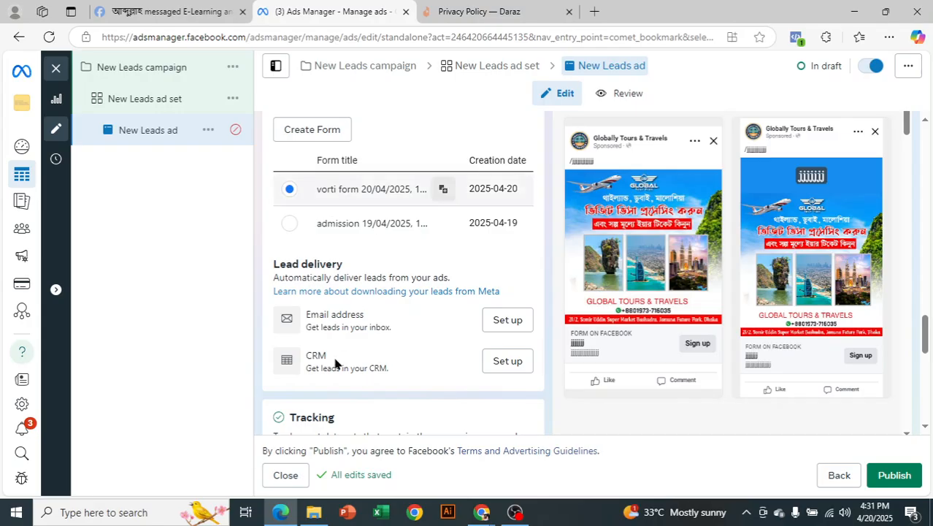
{"action": "scroll", "coordinate": [425, 348], "scroll_direction": "up", "scroll_amount": 1}
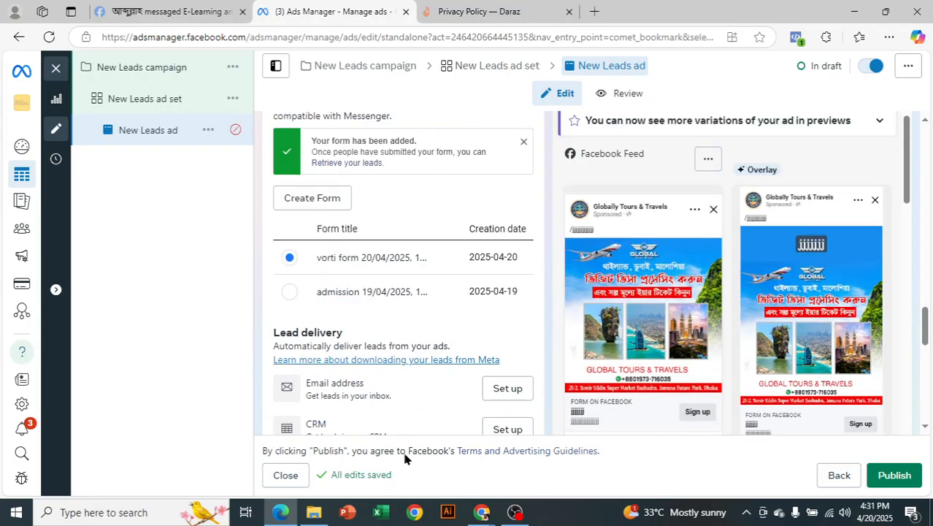